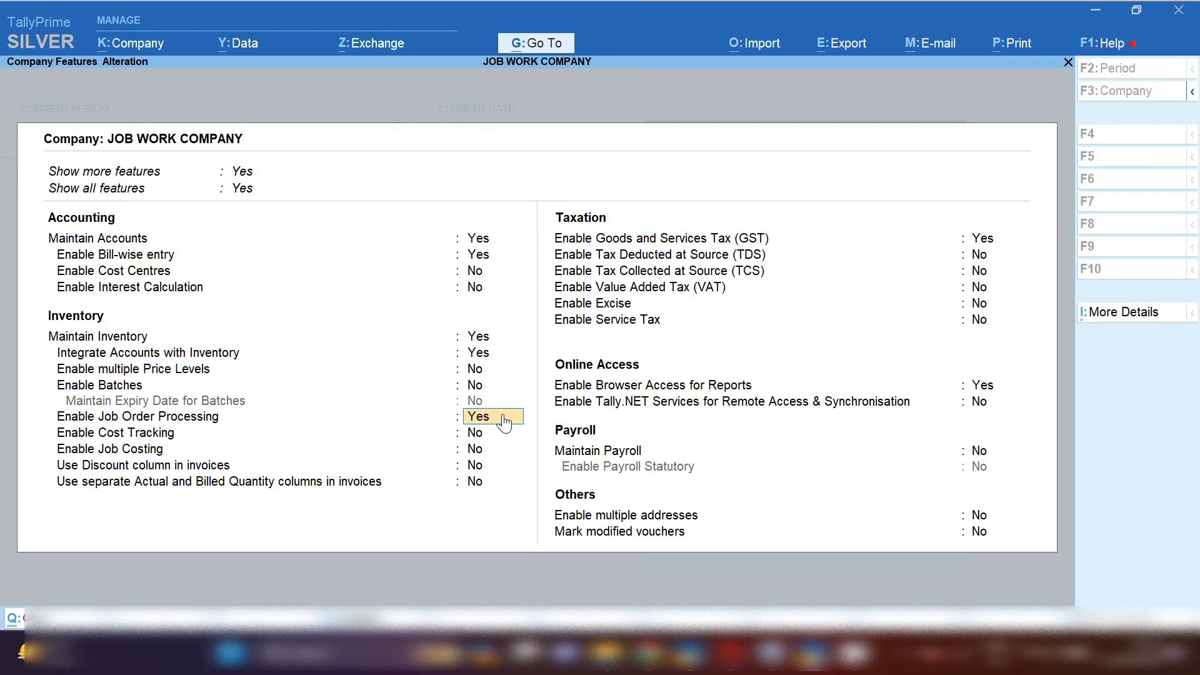
- Close the company features settings without saving any change
key("Escape")
key("Escape")
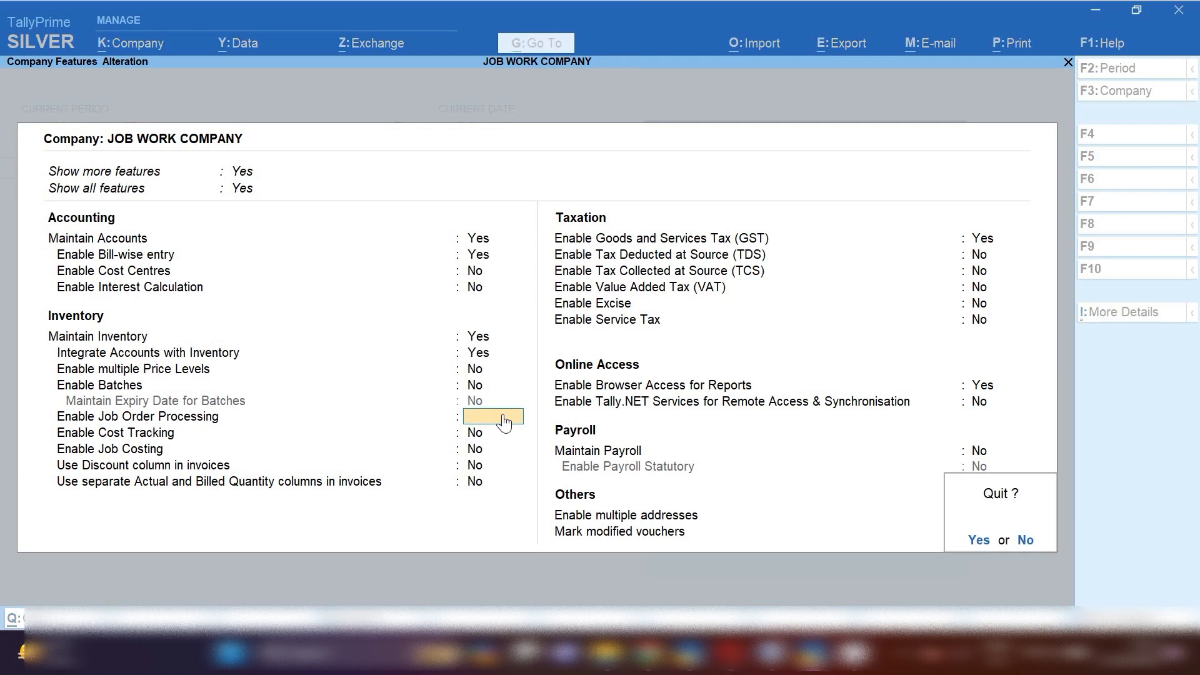
key("y")
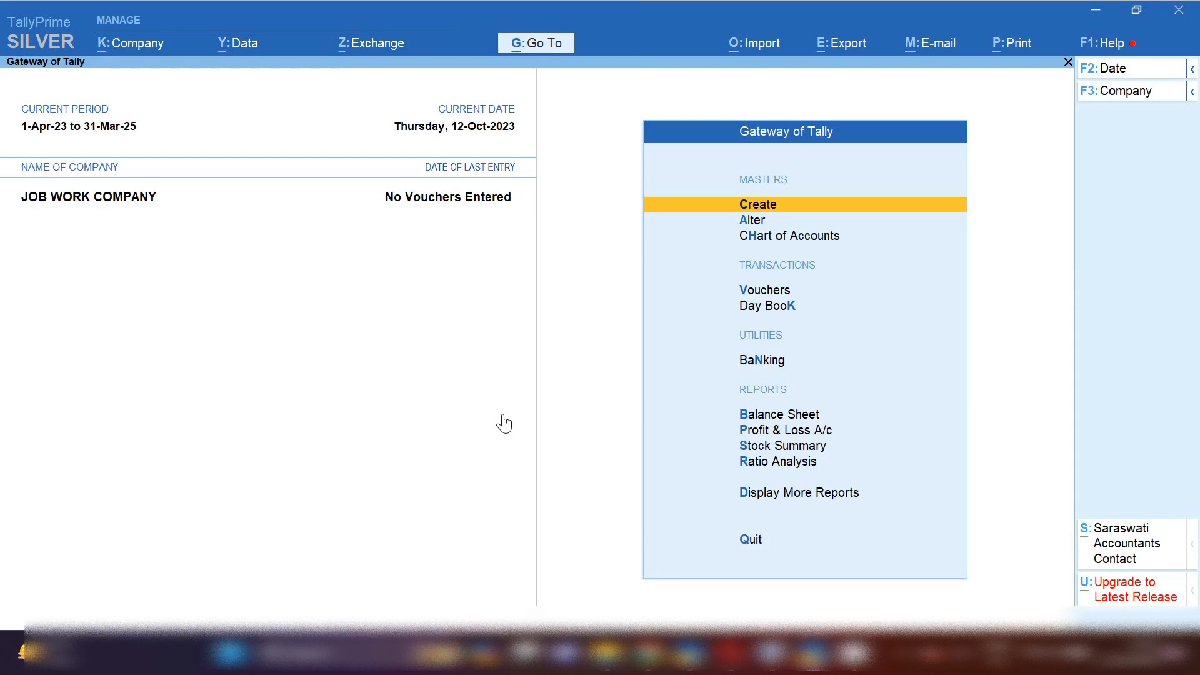
- Open the Material Out voucher type for alteration
key("Down")
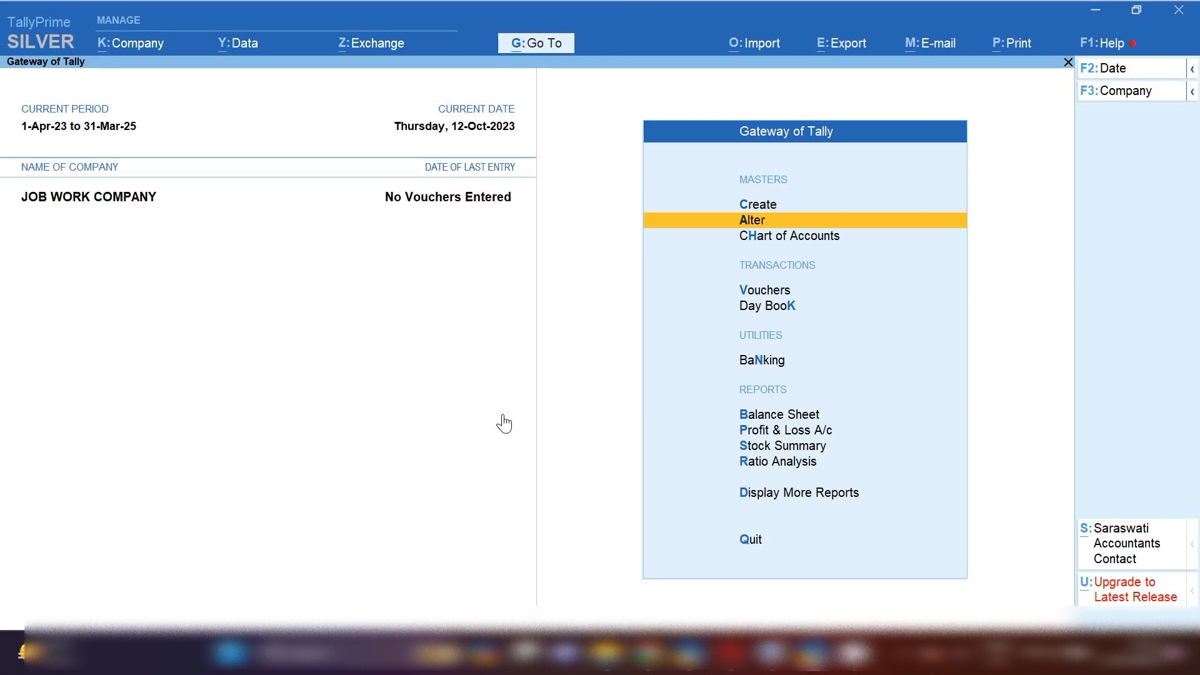
key("Return")
key("Down")
key("Down")
key("Down")
key("Return")
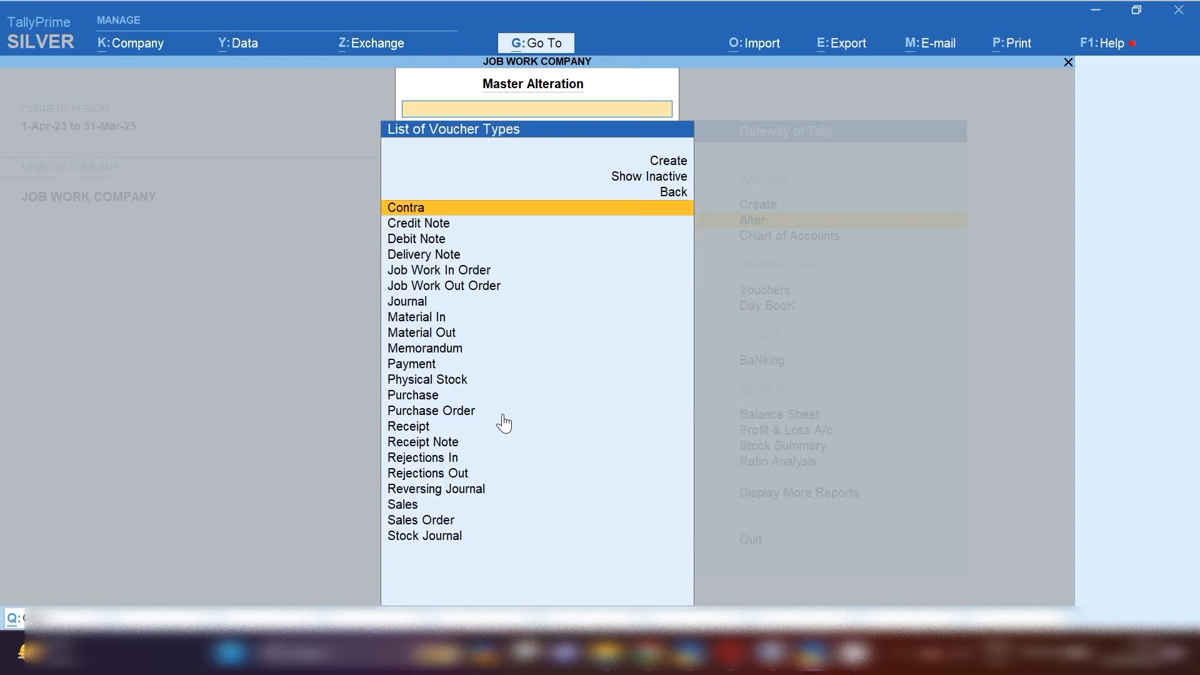
type("Ma")
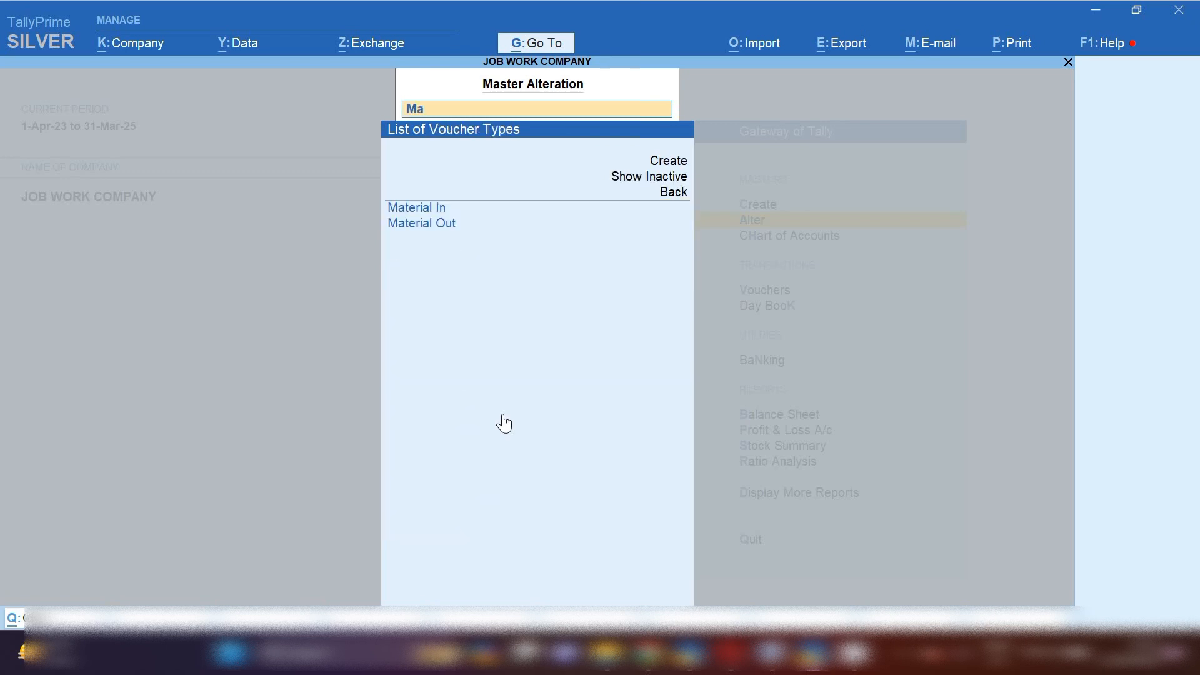
key("Down")
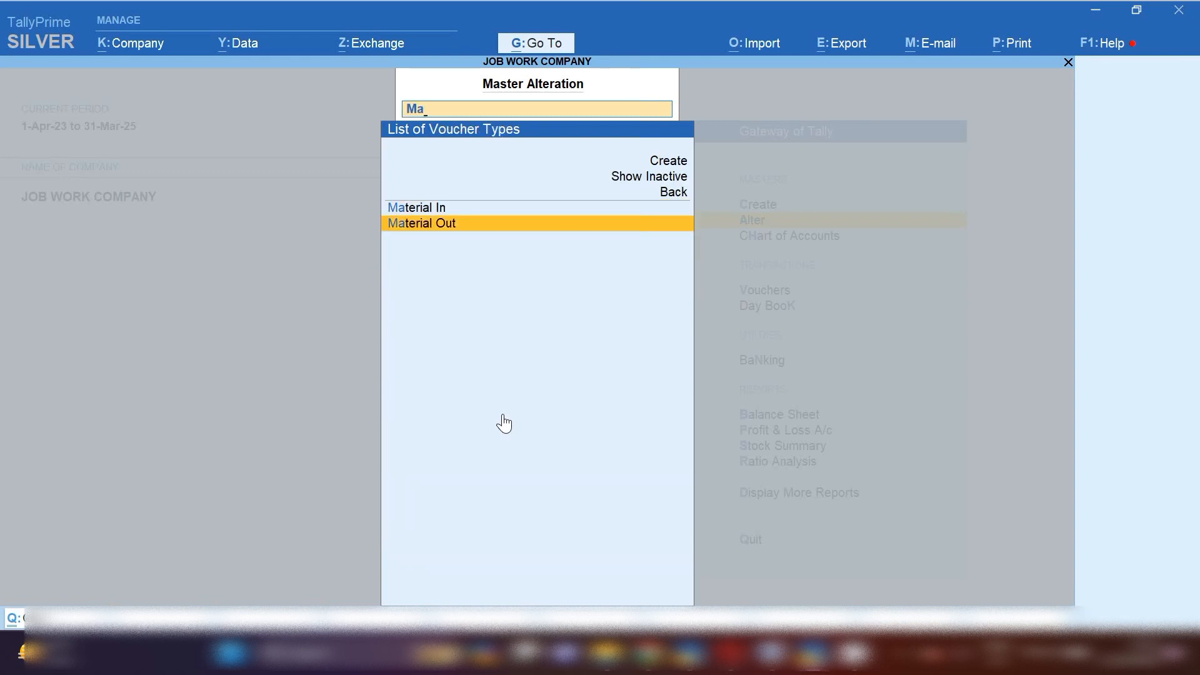
key("Return")
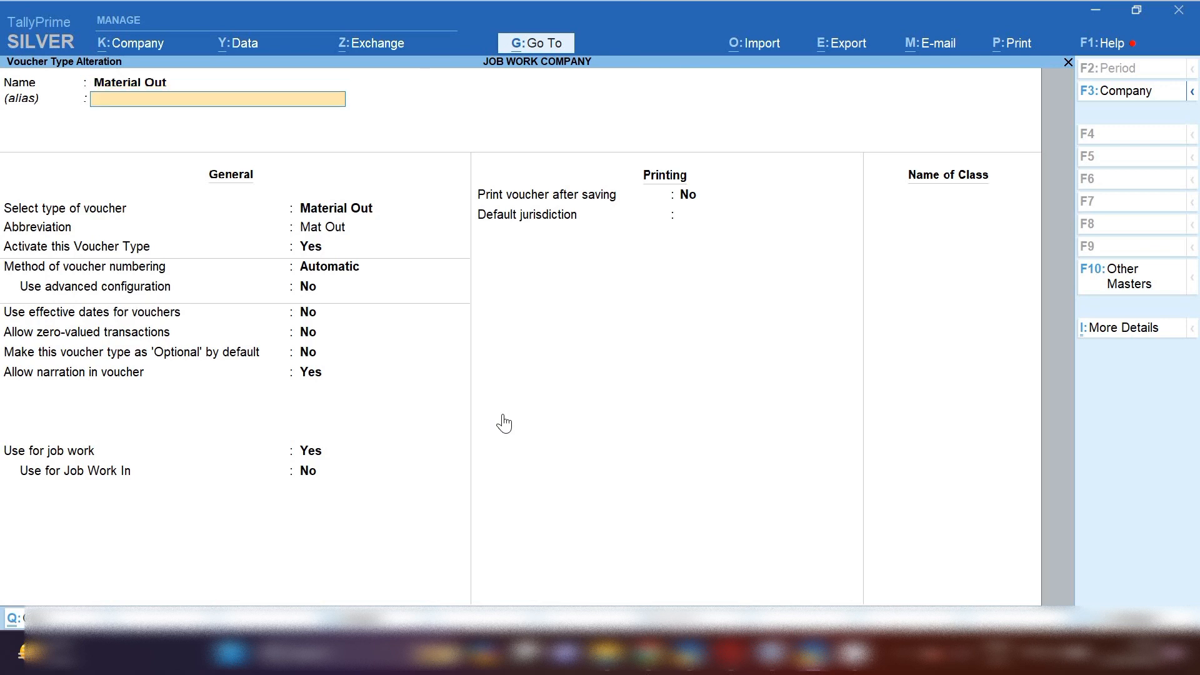
- Examine the Material Out voucher type's settings up to its job work option and leave without saving
key("Return")
key("Return")
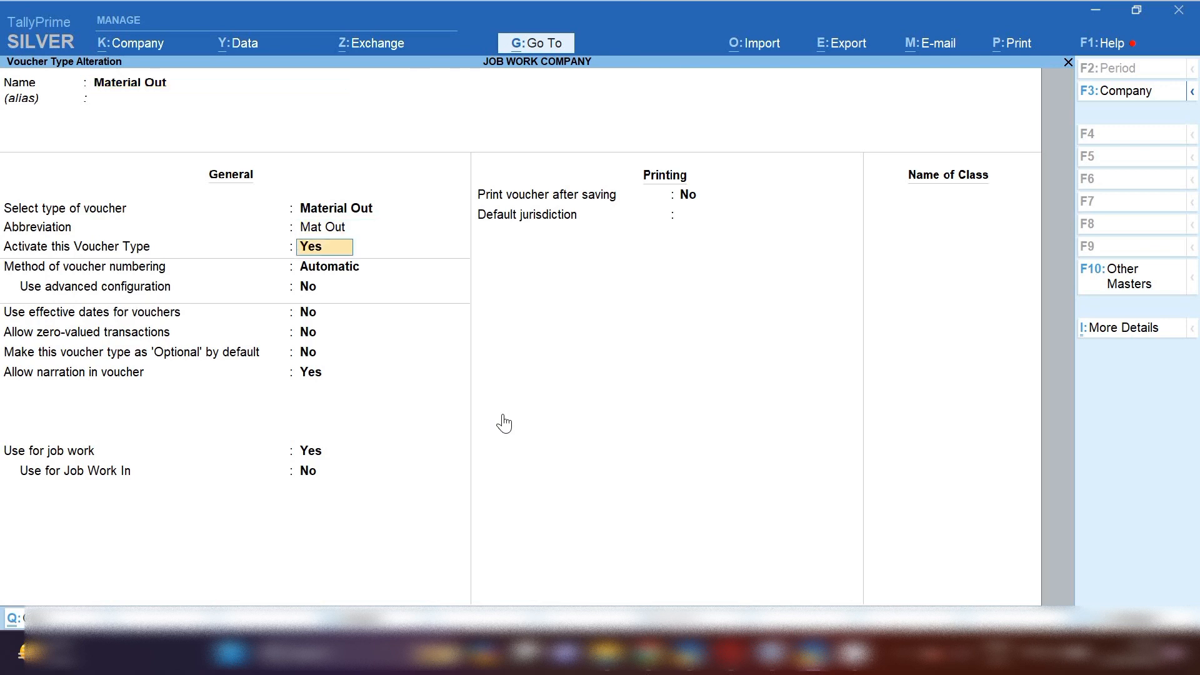
key("Return")
key("Return")
key("Return")
key("Return")
key("Return")
key("Return")
key("Return")
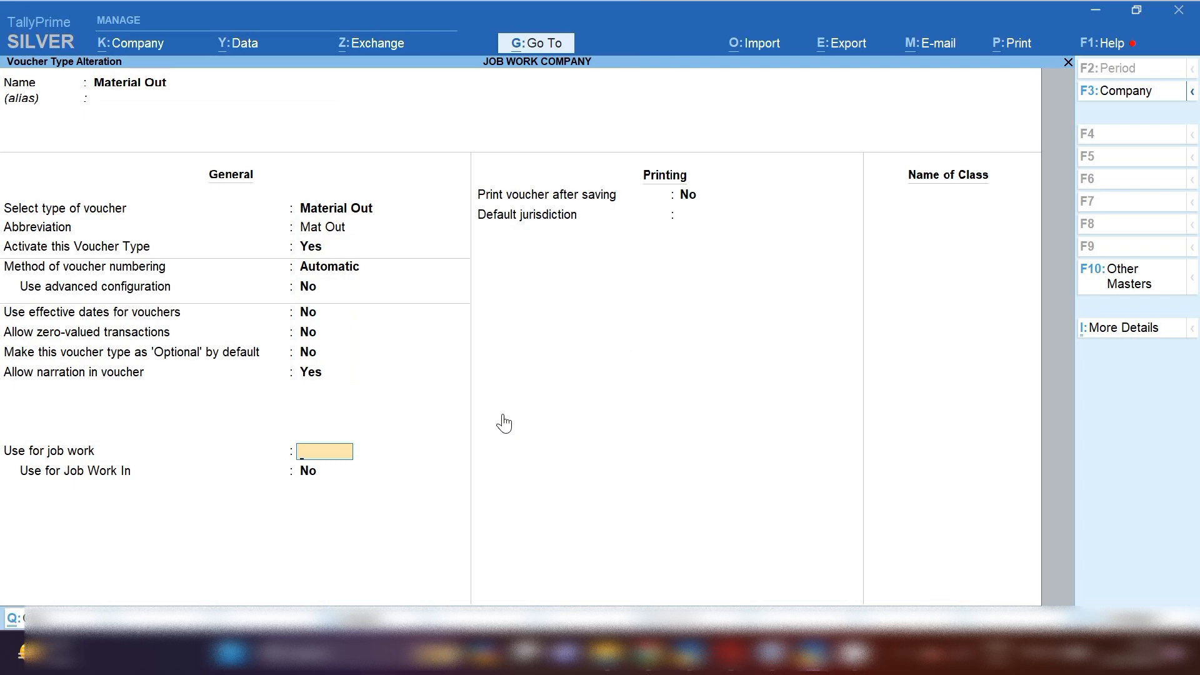
key("Escape")
key("y")
- Examine the Material In voucher type's activation, job work and consumption settings and leave without saving
key("Up")
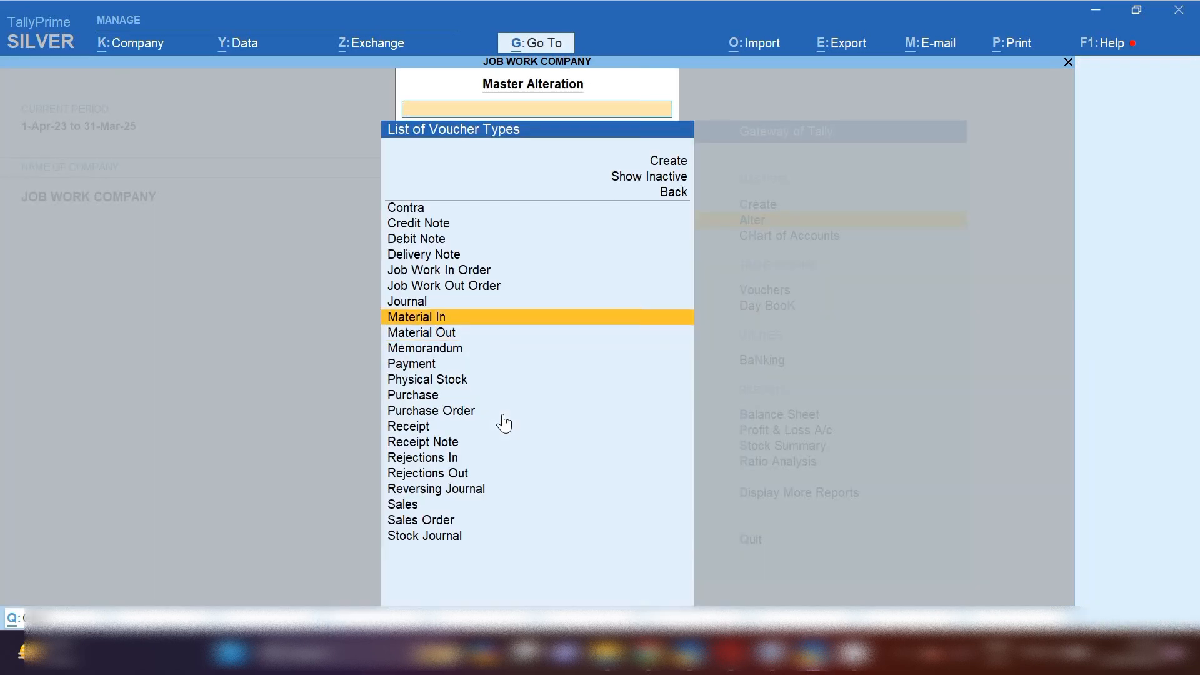
key("Return")
key("Return")
key("Return")
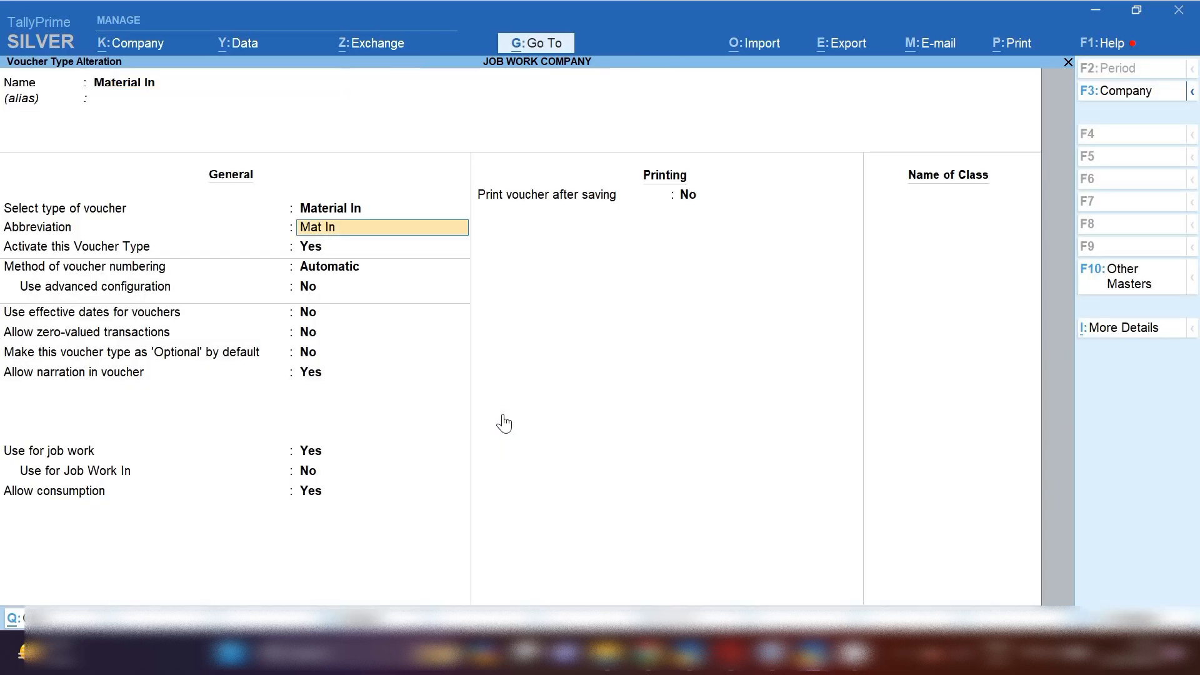
key("Return")
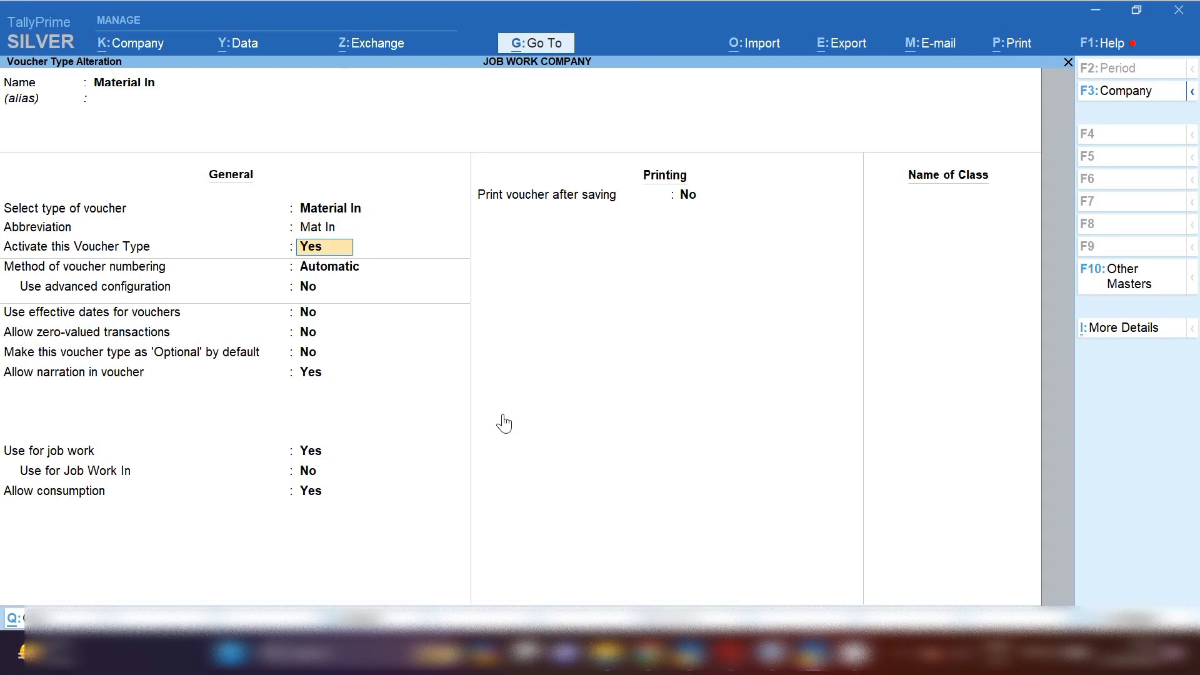
key("Return")
key("Return")
key("Return")
key("Return")
key("Return")
key("Return")
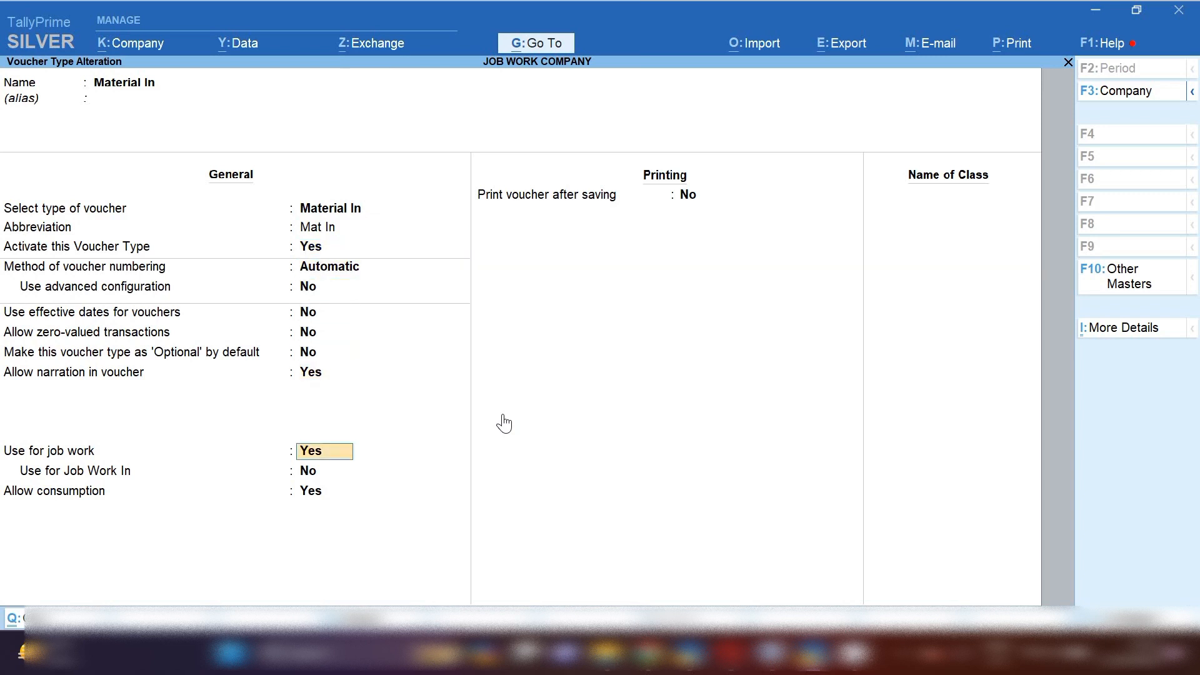
key("Return")
key("Return")
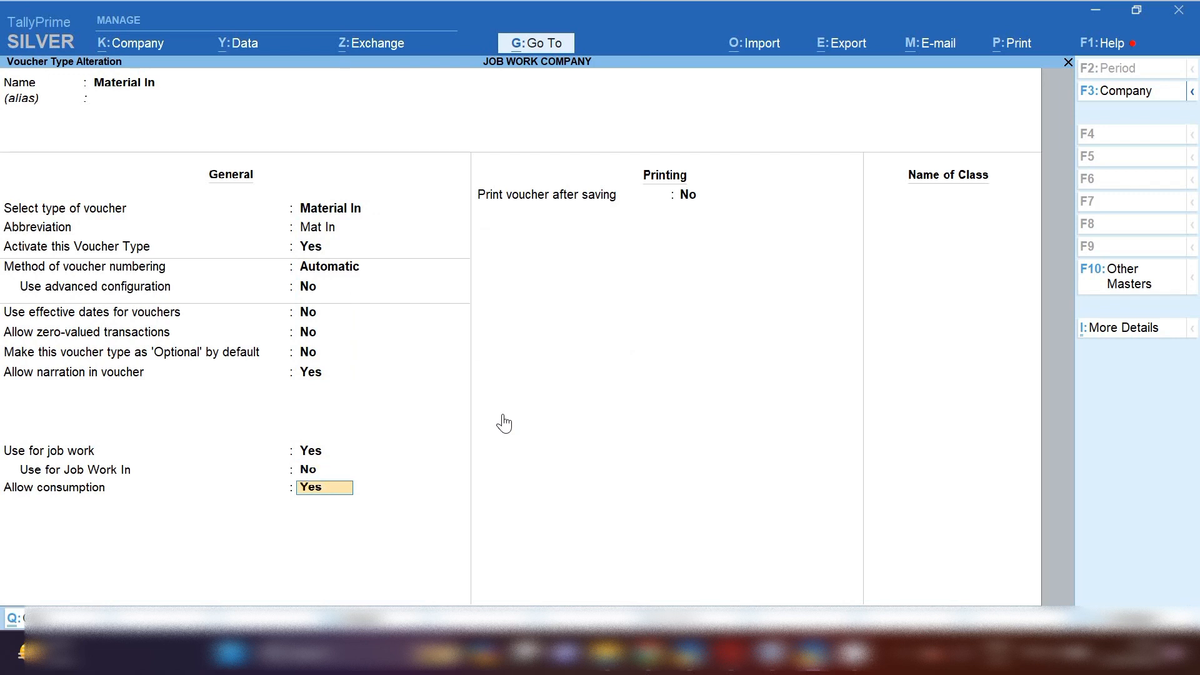
key("Escape")
key("y")
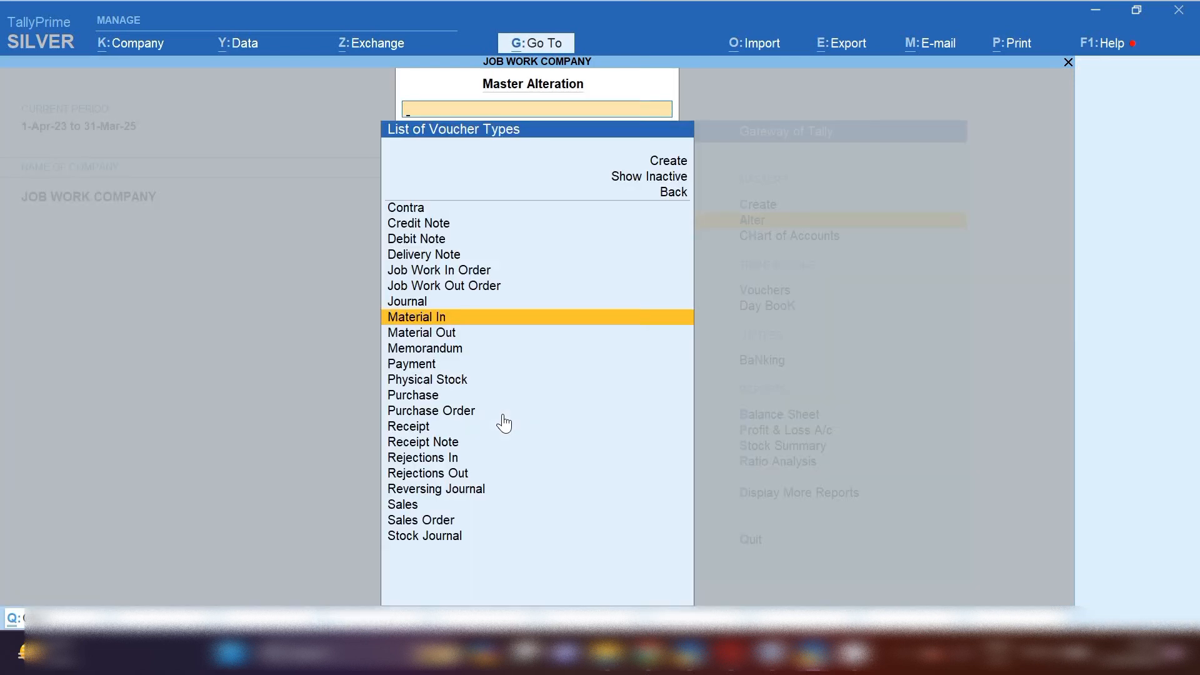
- Leave the master alteration lists and return to the Gateway of Tally
key("Escape")
key("Down")
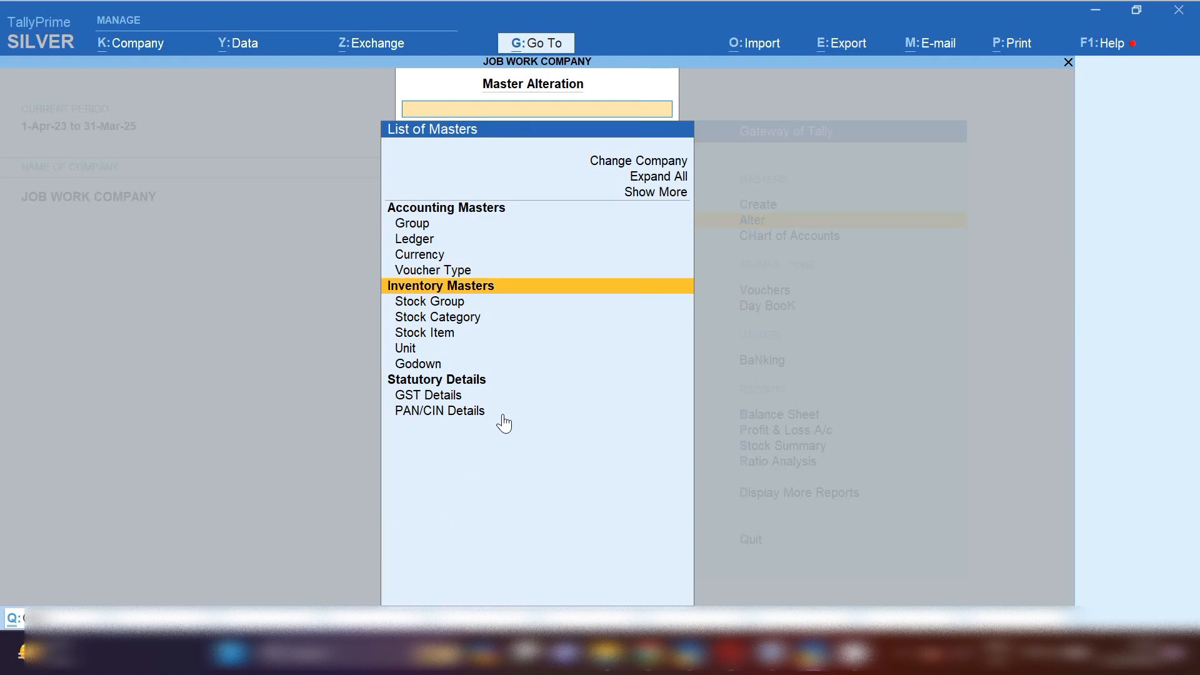
key("Escape")
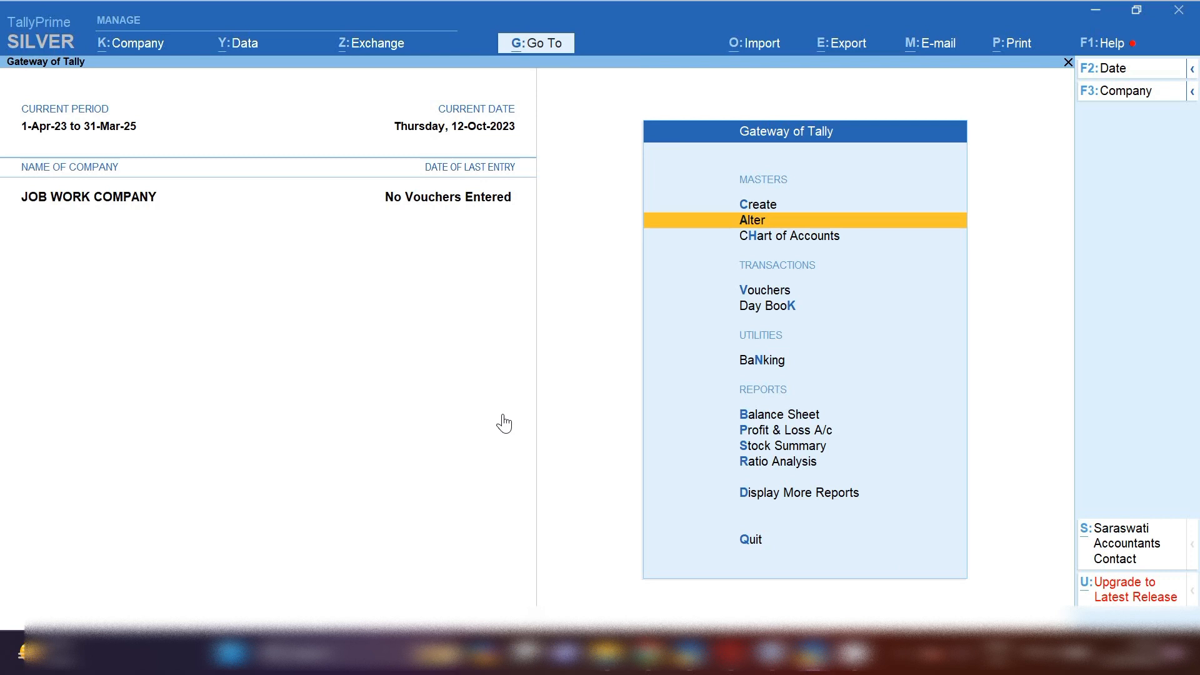
key("c")
key("Escape")
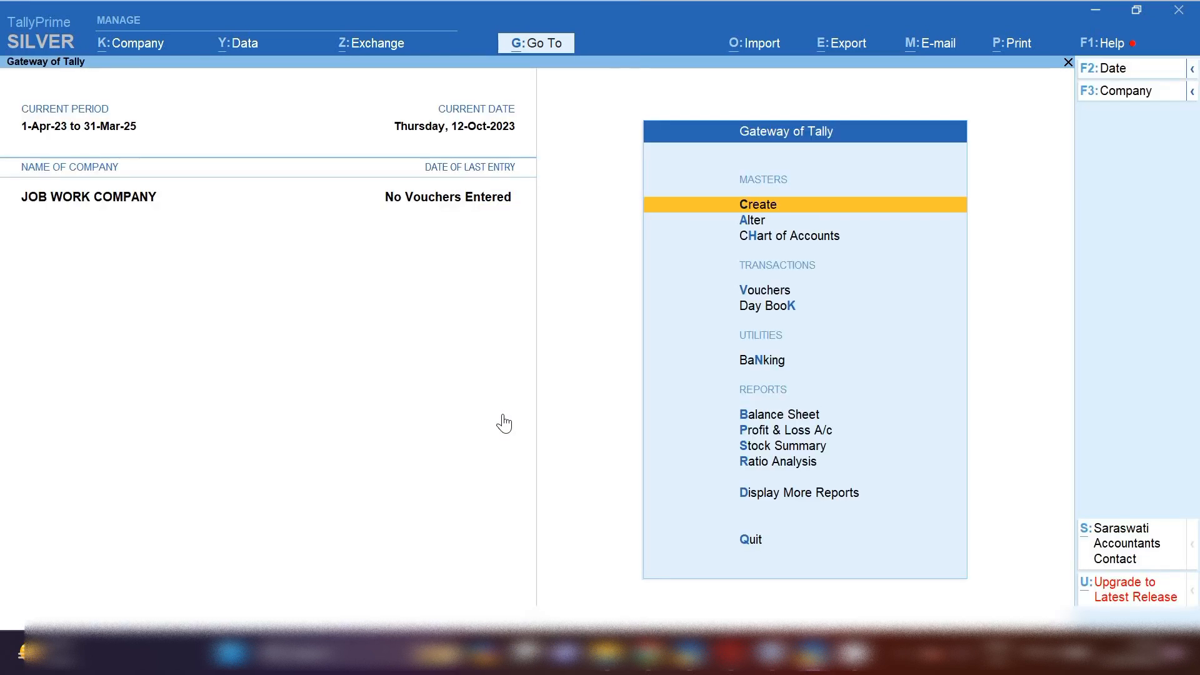
- Start a purchase voucher with supplier invoice number 1254 and invoice date 12-Oct-23
key("v")
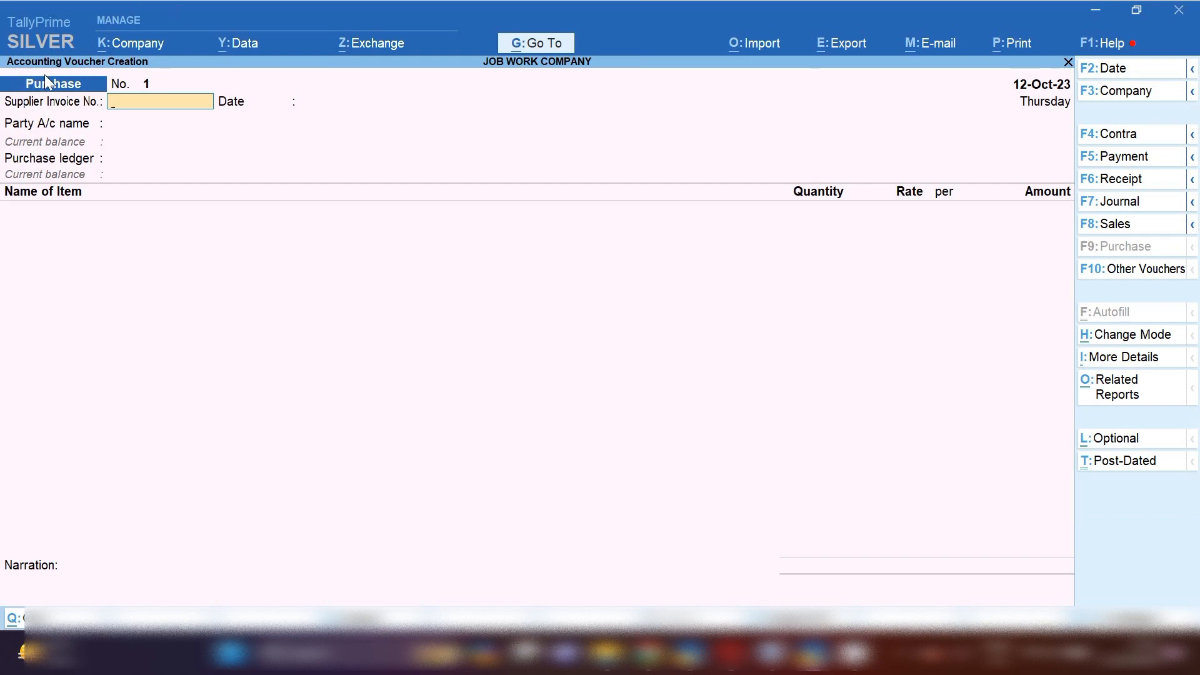
key("F2")
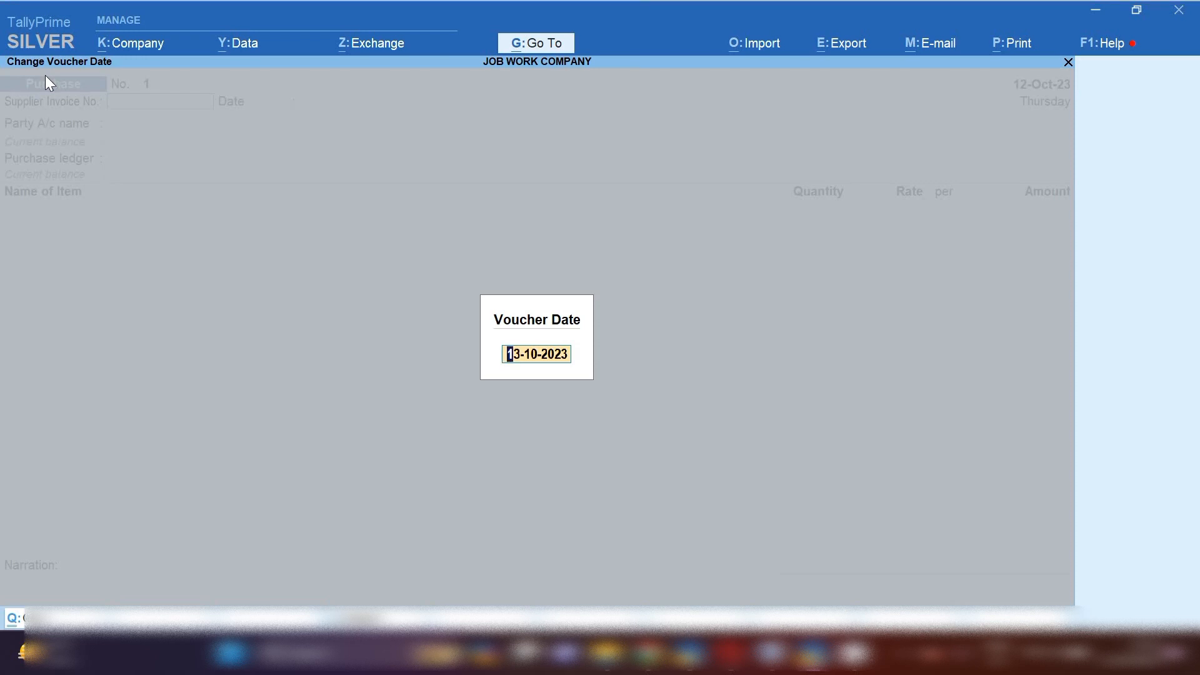
key("BackSpace")
key("Escape")
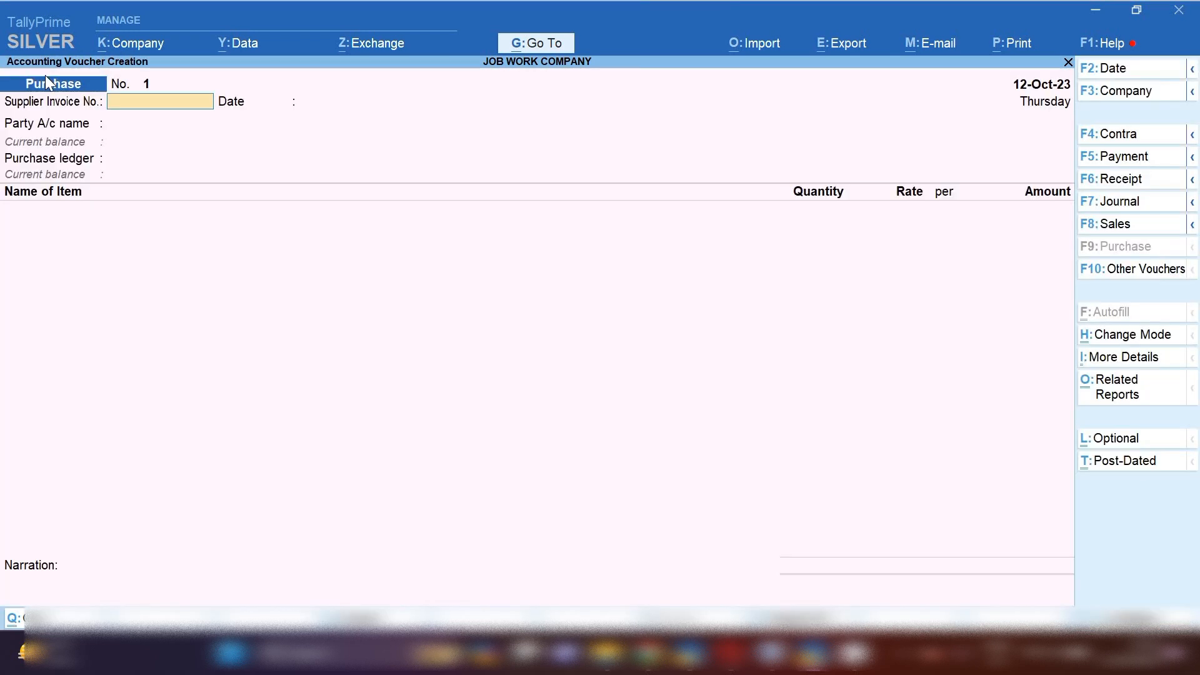
type("1254")
key("Return")
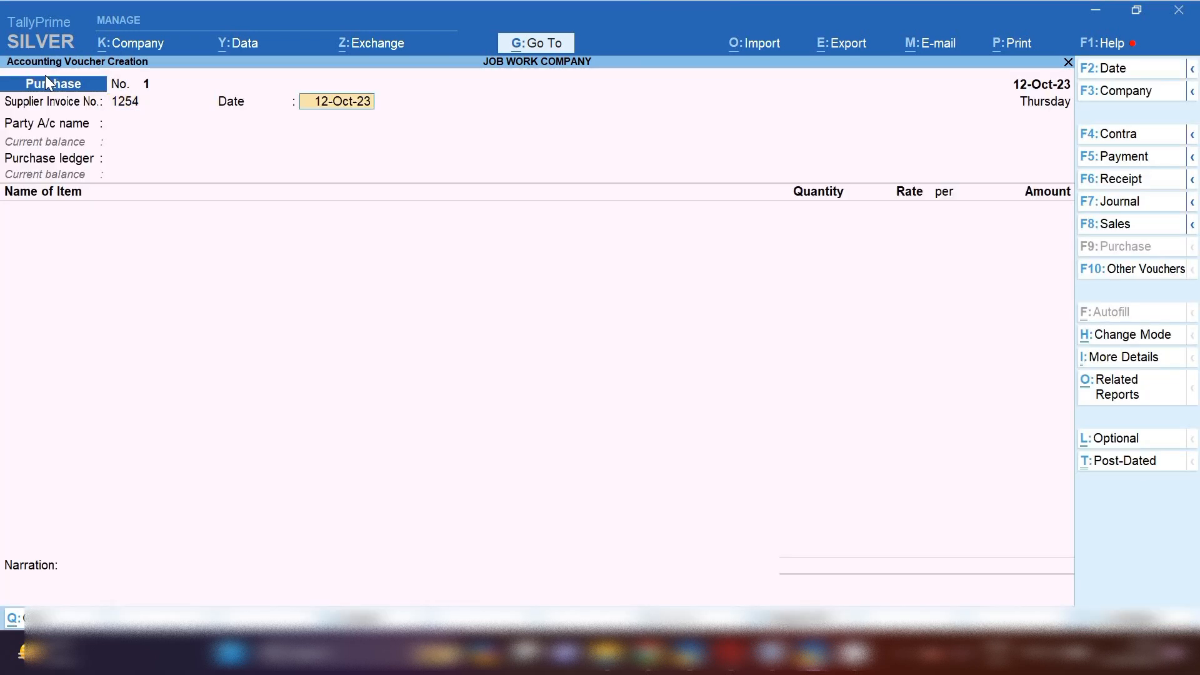
key("Return")
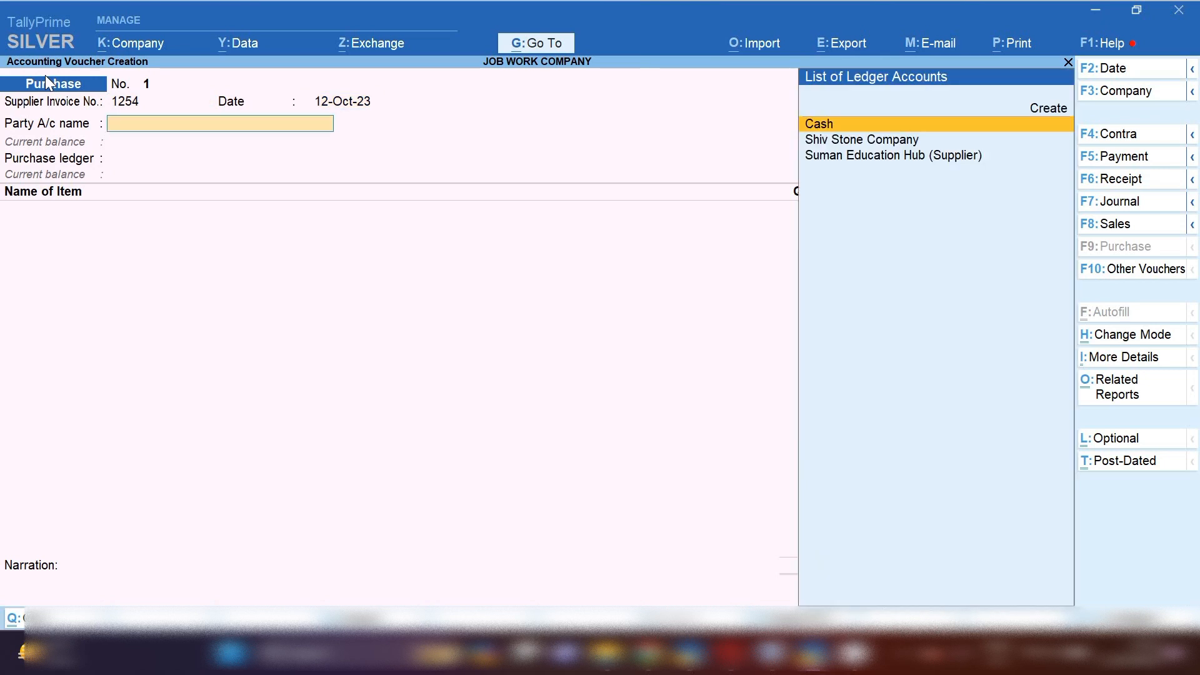
- Set the party to Suman Education Hub (Supplier), accepting its default details, and choose Purchase Account as the purchase ledger
key("alt+c")
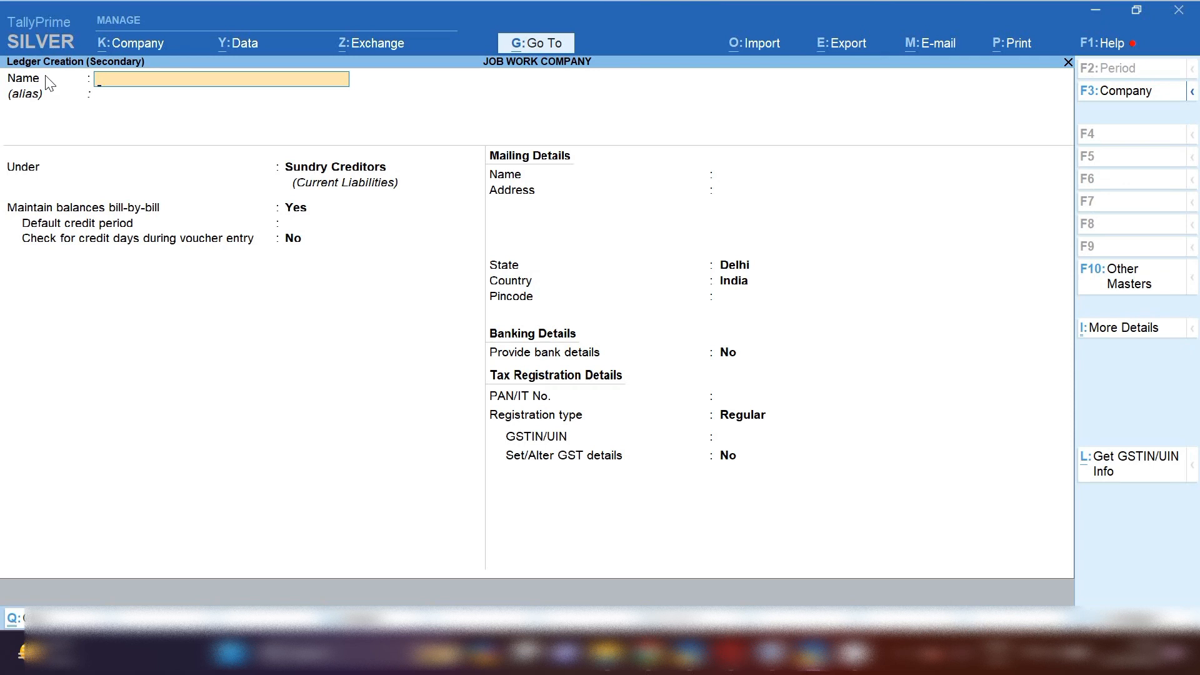
key("Escape")
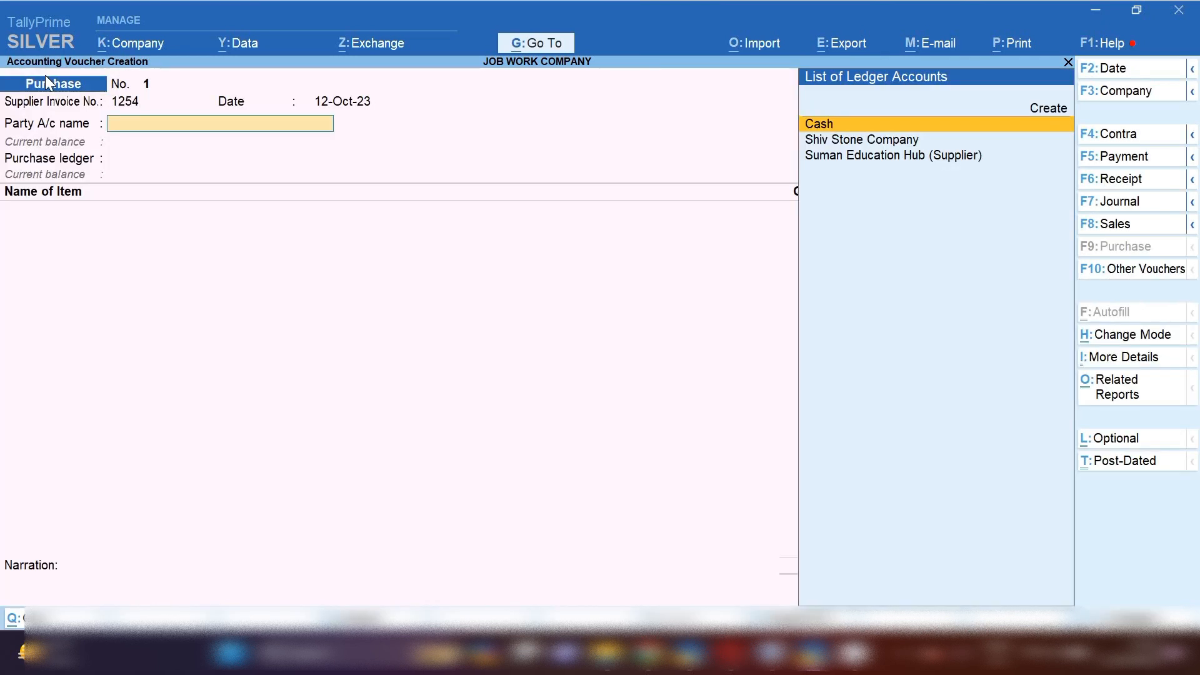
key("Down")
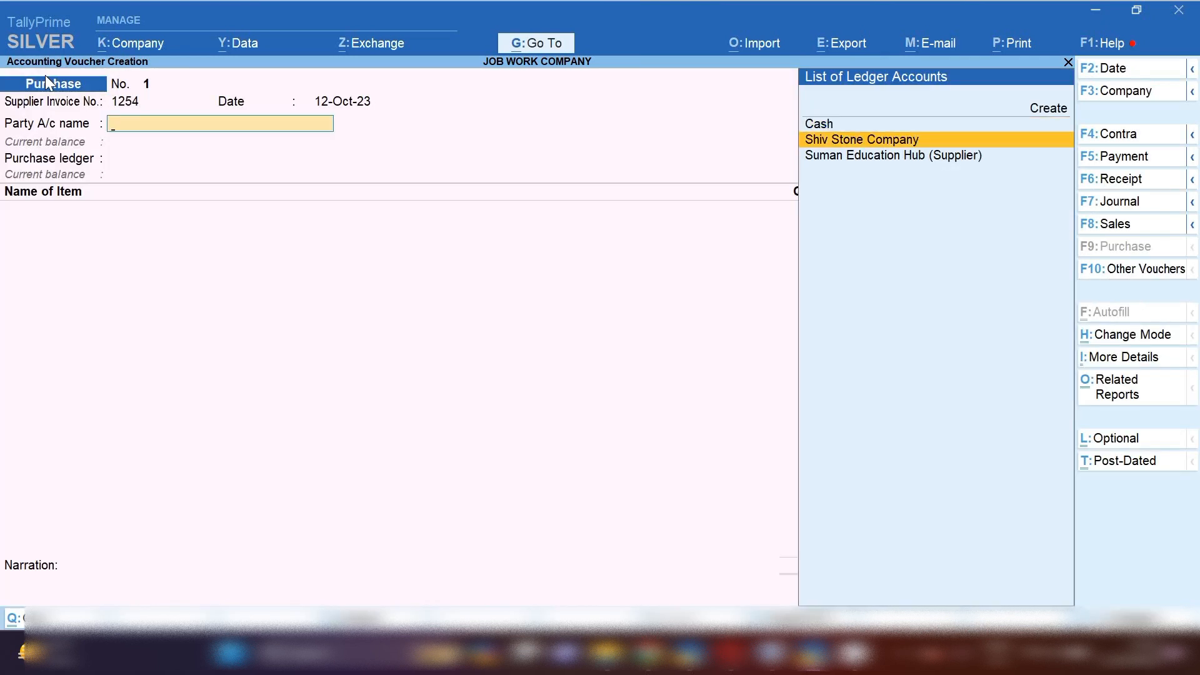
key("Down")
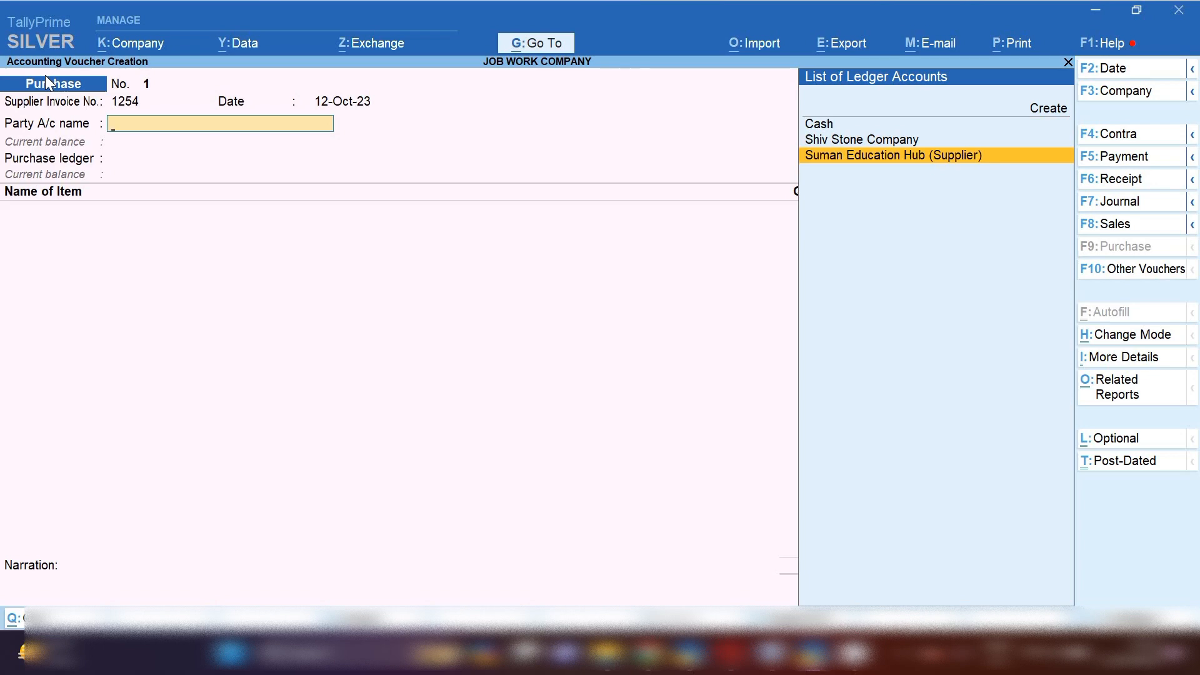
key("Return")
key("Return")
key("Return")
key("Return")
key("Return")
key("Return")
key("Return")
key("Return")
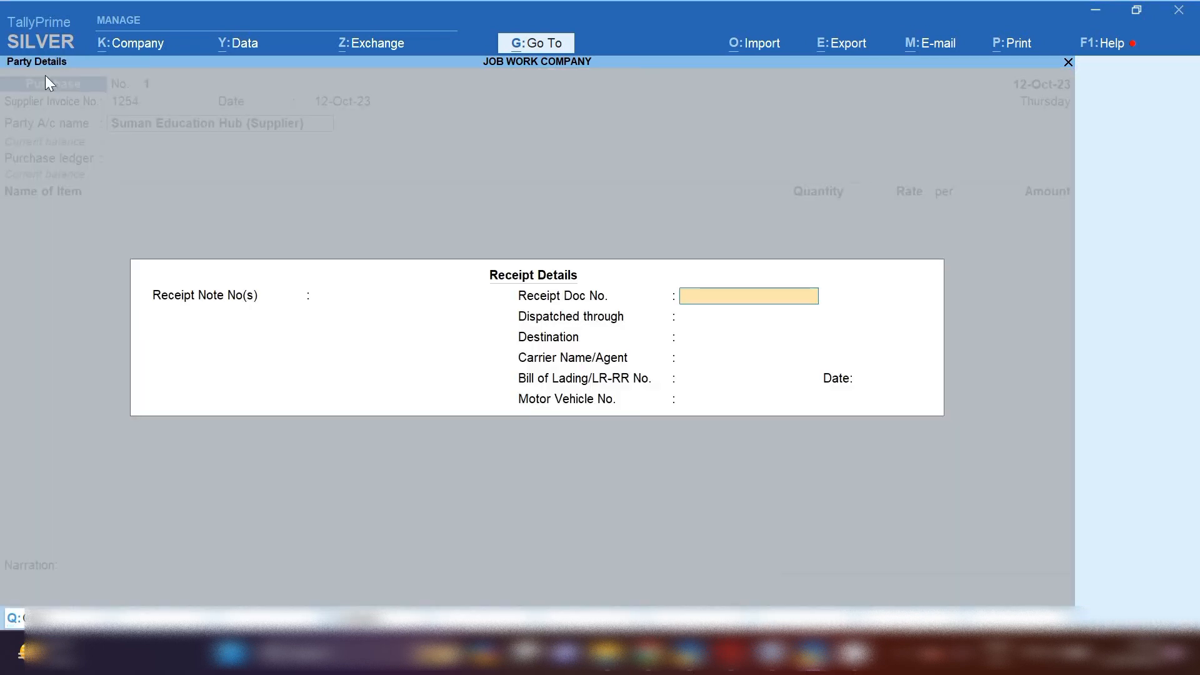
key("Return")
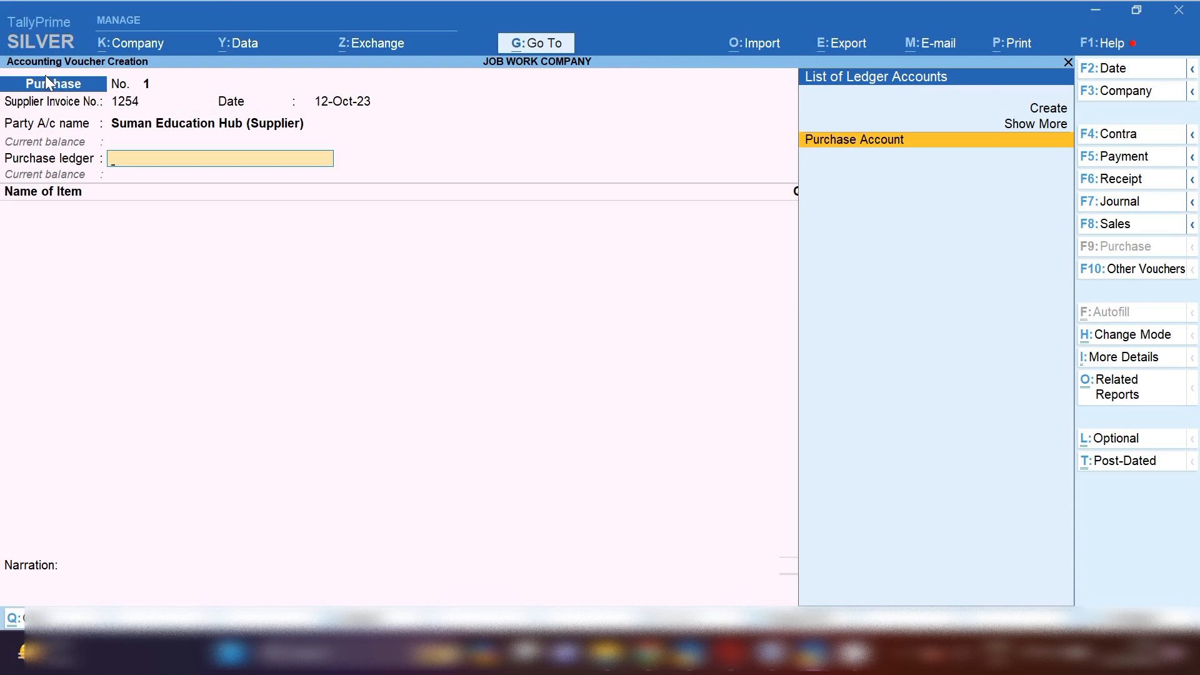
key("Return")
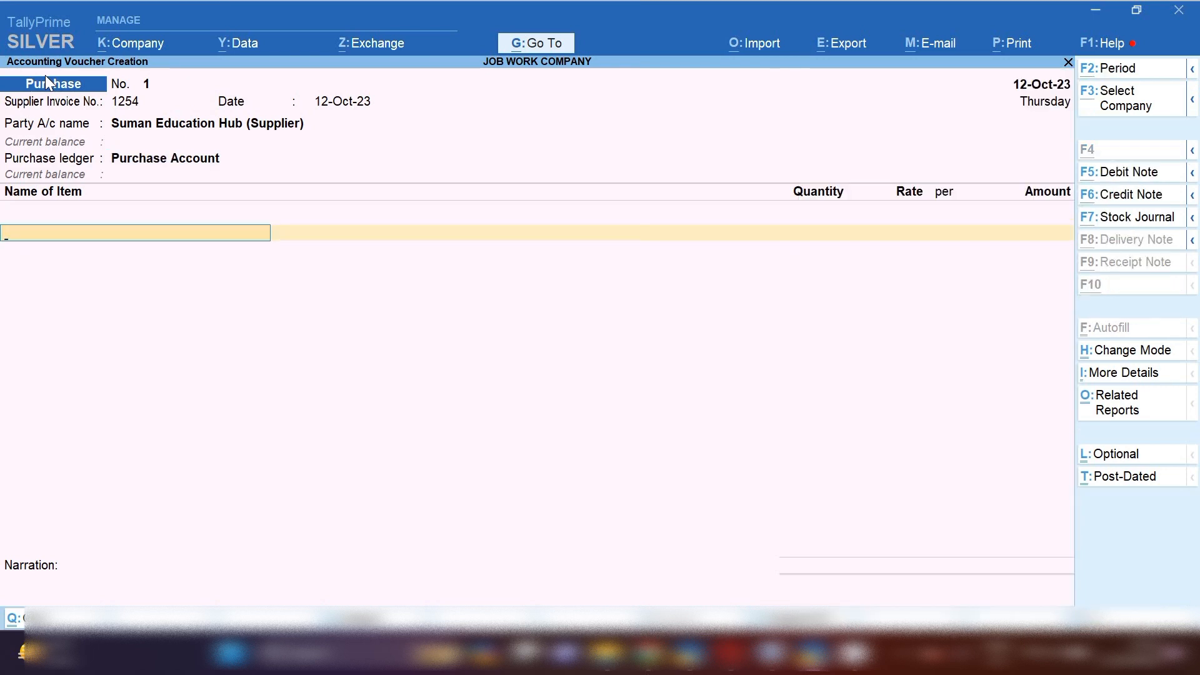
- Open the SANDSTONE stock item's master for alteration from the voucher's item line
key("alt+c")
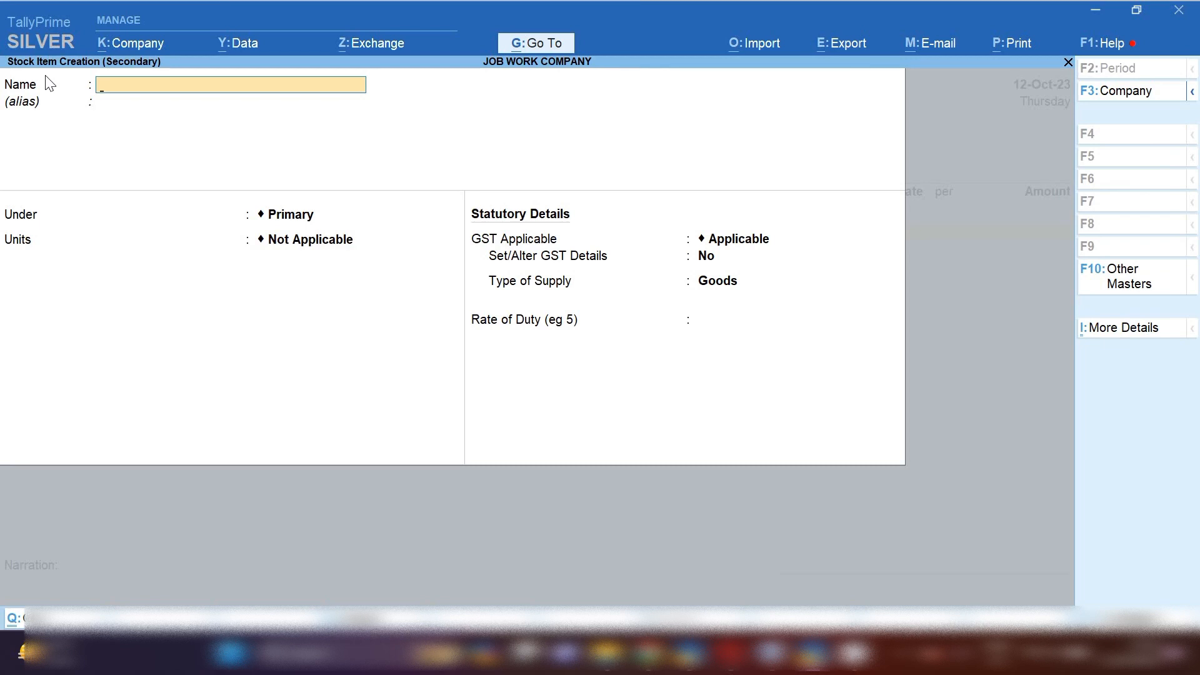
key("Escape")
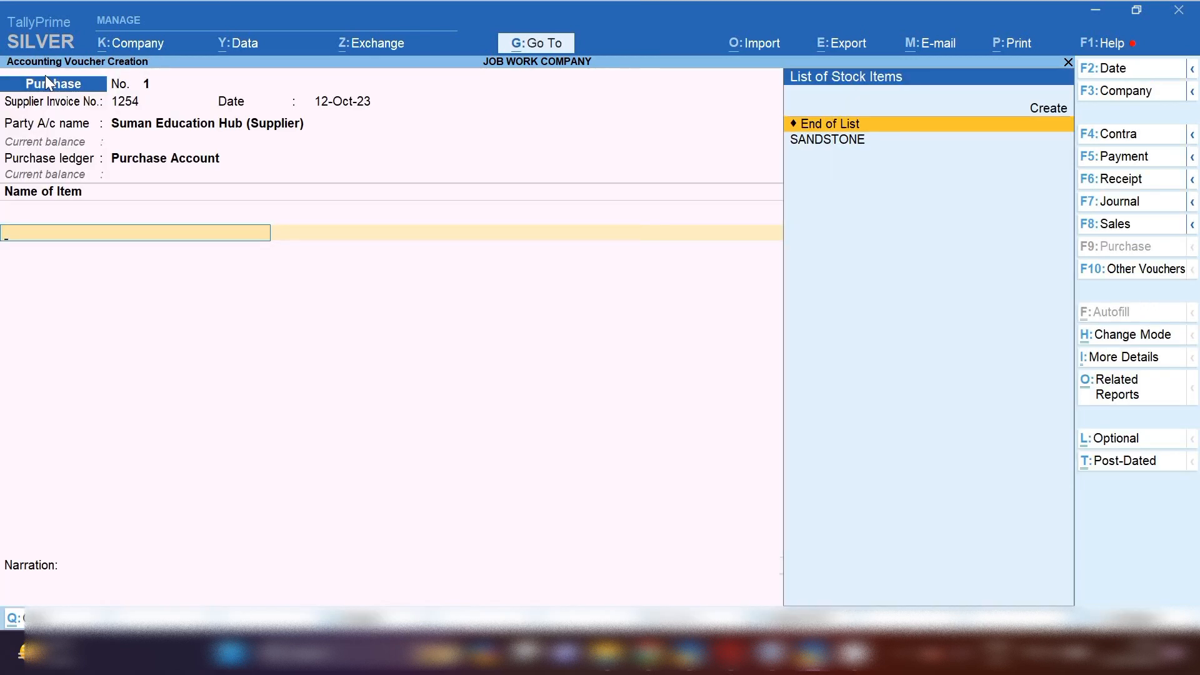
key("Down")
key("Return")
key("Escape")
key("ctrl")
key("ctrl+Return")
key("Return")
key("Return")
key("Return")
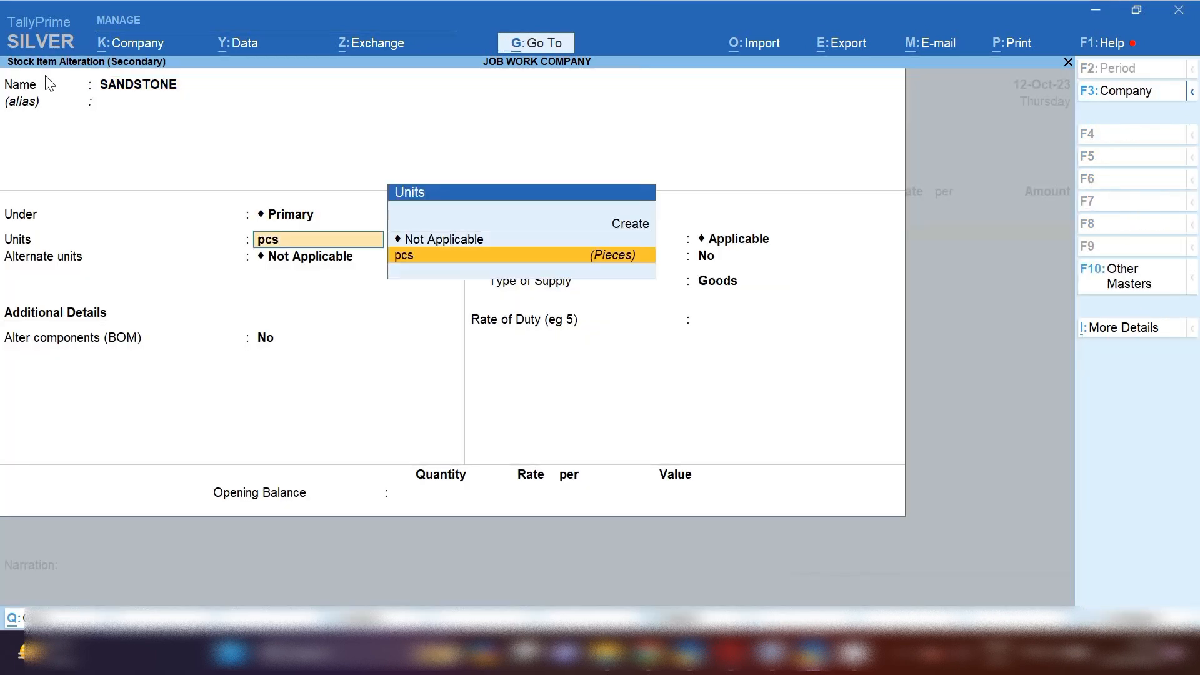
- Examine SANDSTONE's units and GST details and leave the stock item without saving
key("Return")
key("Return")
key("Return")
type("y")
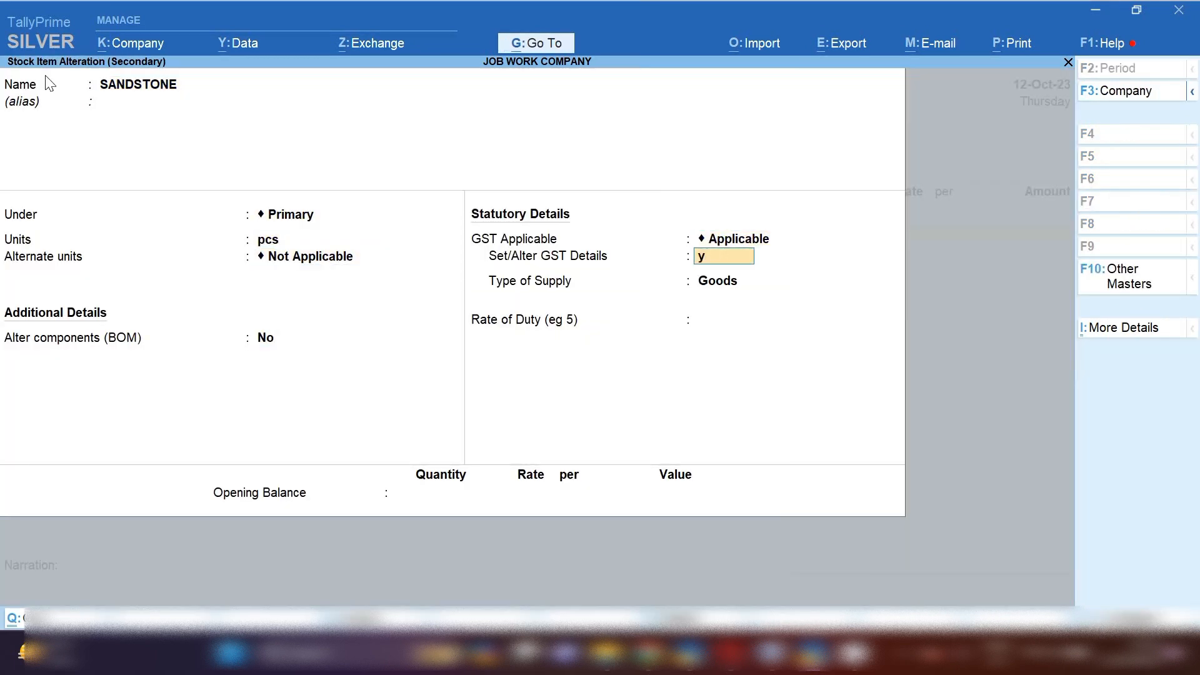
key("Return")
key("Escape")
key("y")
key("BackSpace")
key("Escape")
key("y")
- Enter SANDSTONE on the purchase voucher with a quantity of 100 pcs at a rate of 100 per piece
key("Return")
key("Return")
type("100")
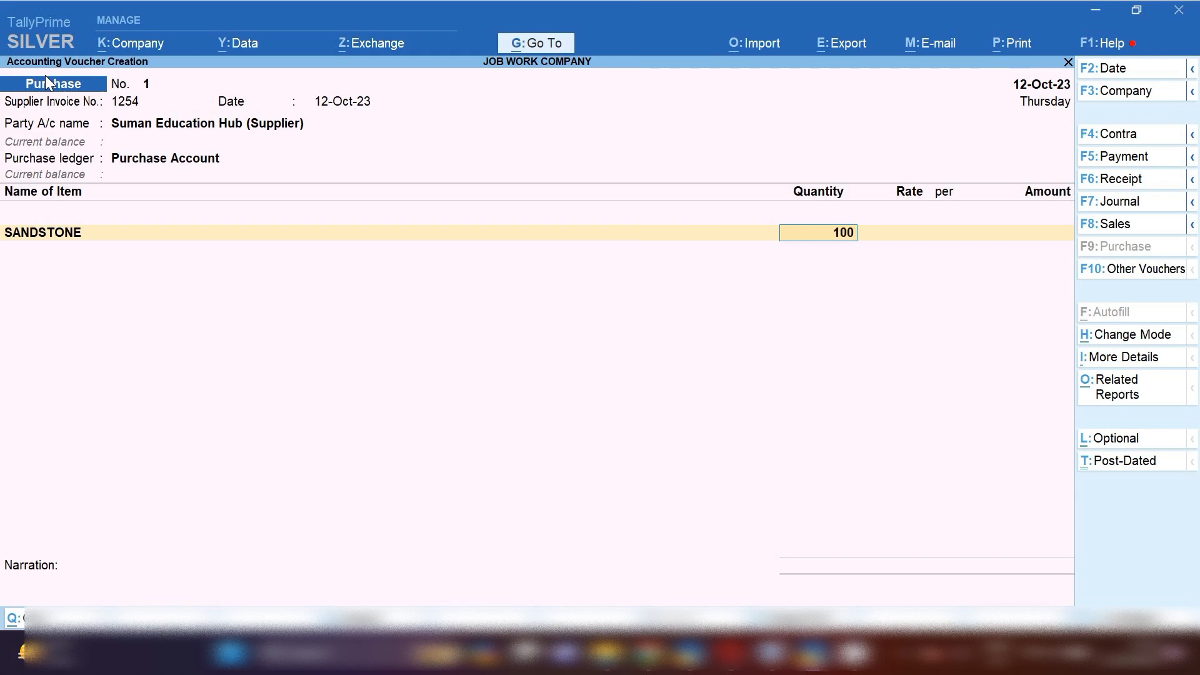
key("Return")
type("100")
key("Return")
key("Return")
key("Return")
key("Return")
- Add the Cgst and Sgst tax ledgers, then save the purchase voucher and leave voucher entry
type("Cgs")
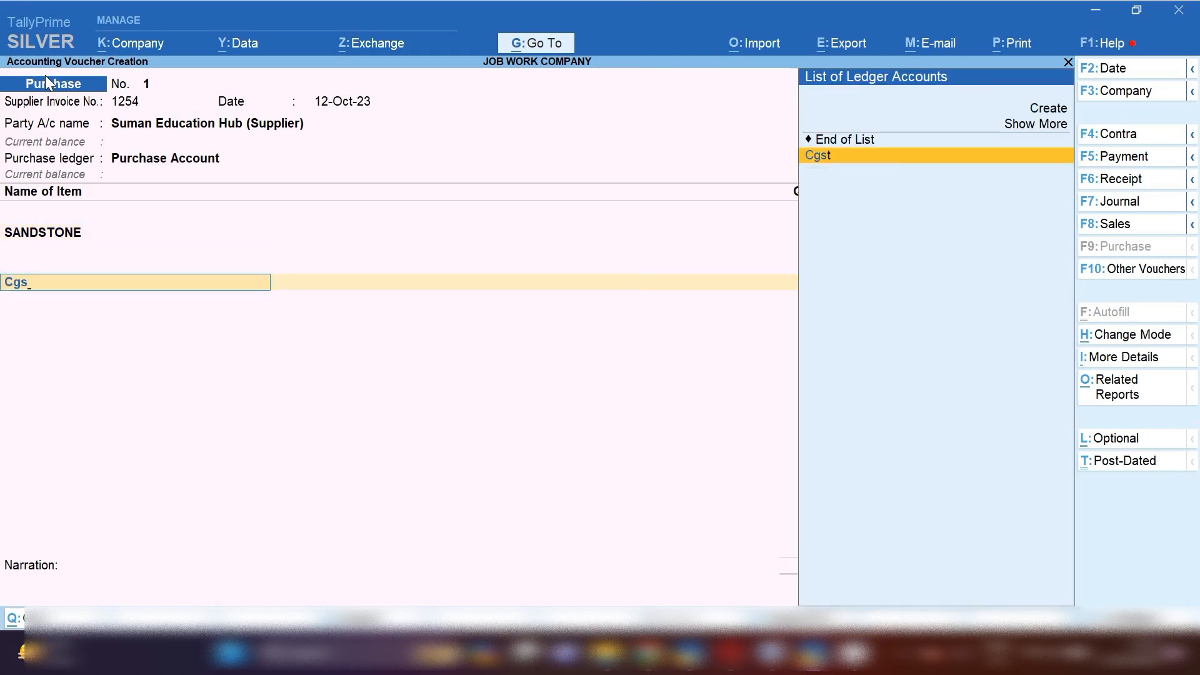
key("Return")
key("Return")
key("Return")
type("Sgs")
key("Return")
key("Return")
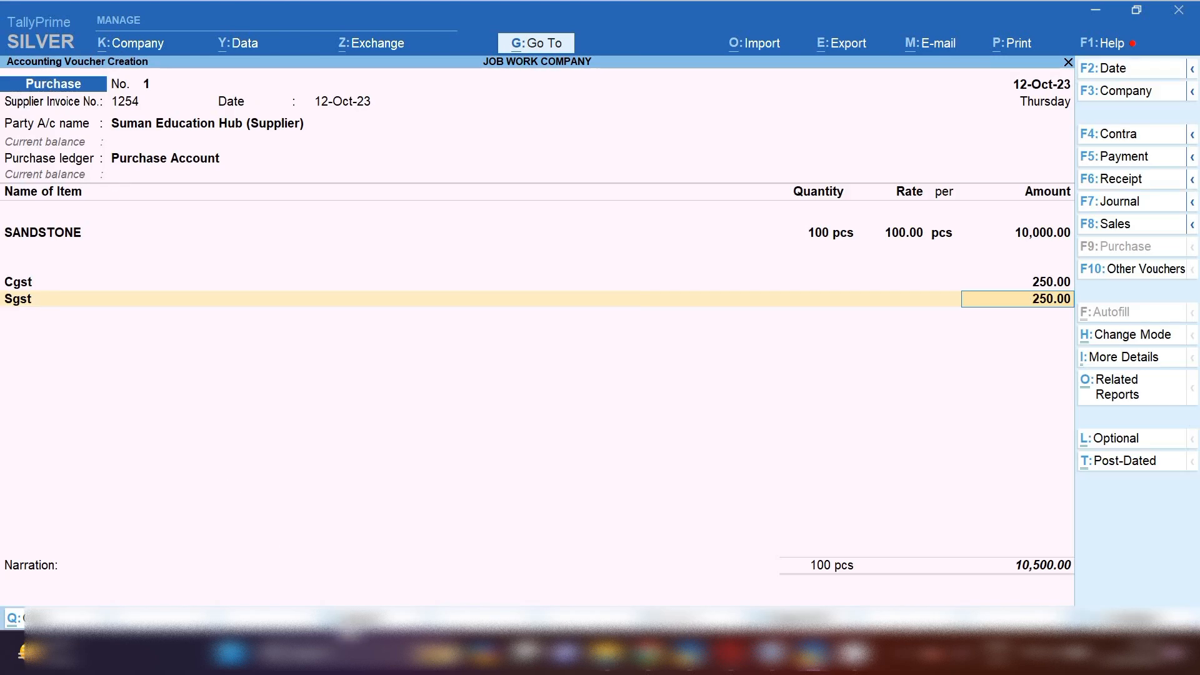
key("ctrl+a")
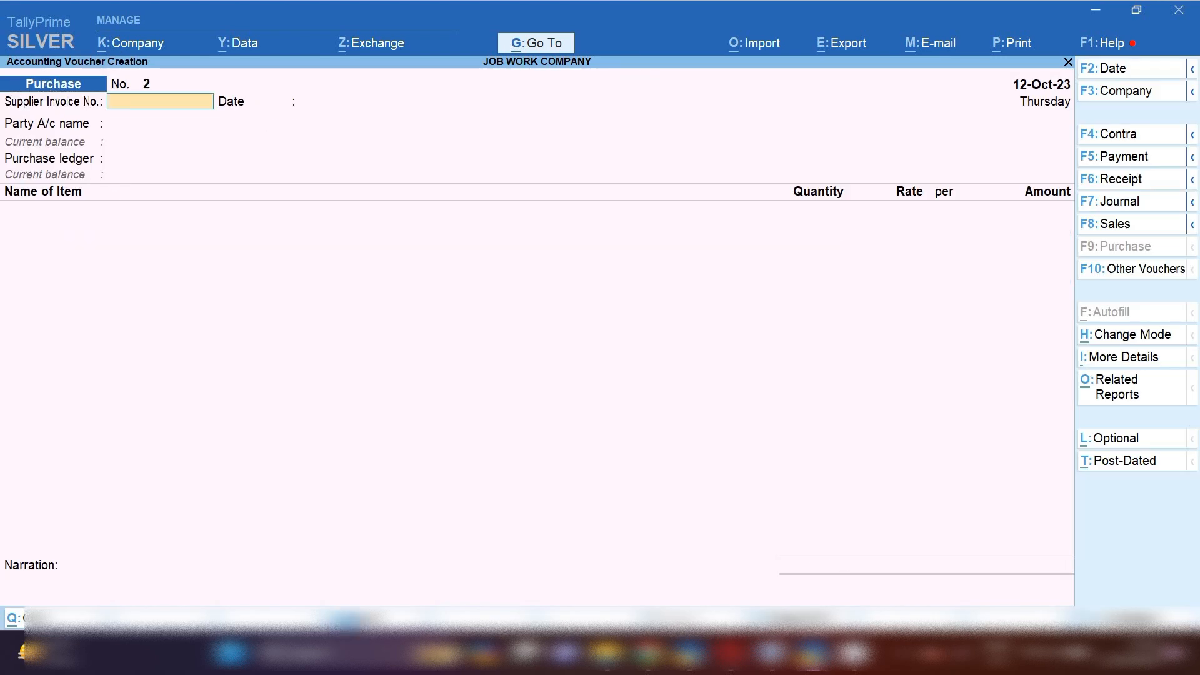
key("Escape")
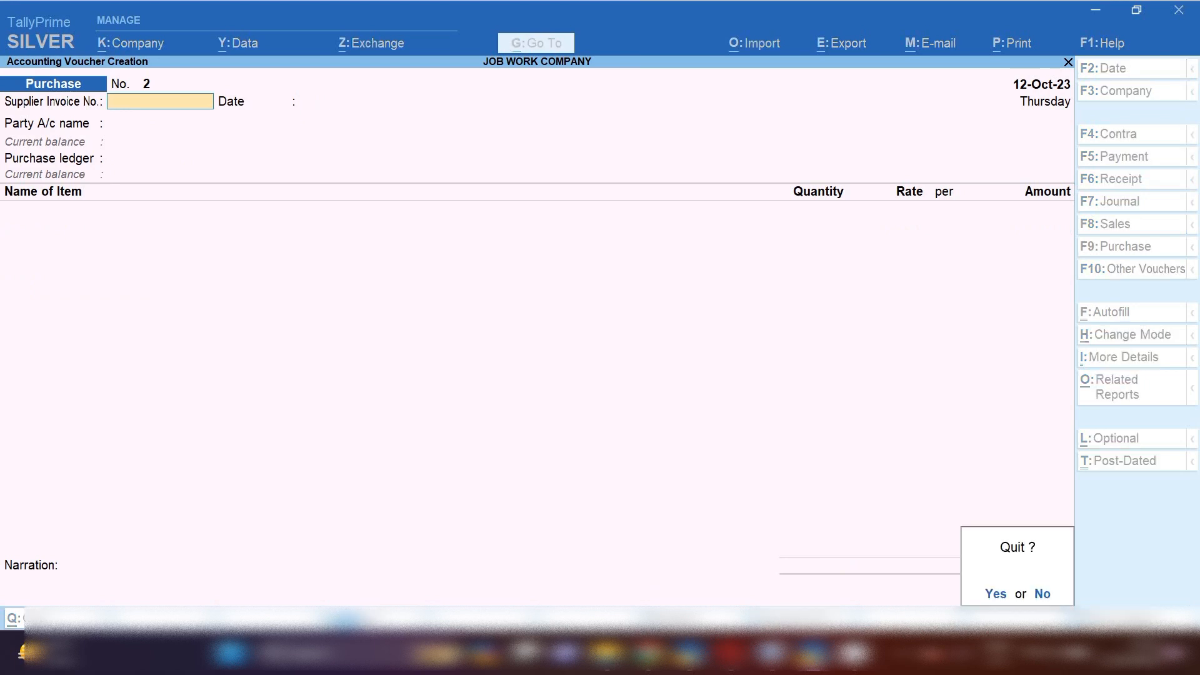
key("Return")
- Examine SANDSTONE's October inward and closing stock in the Stock Summary's monthly view
key("s")
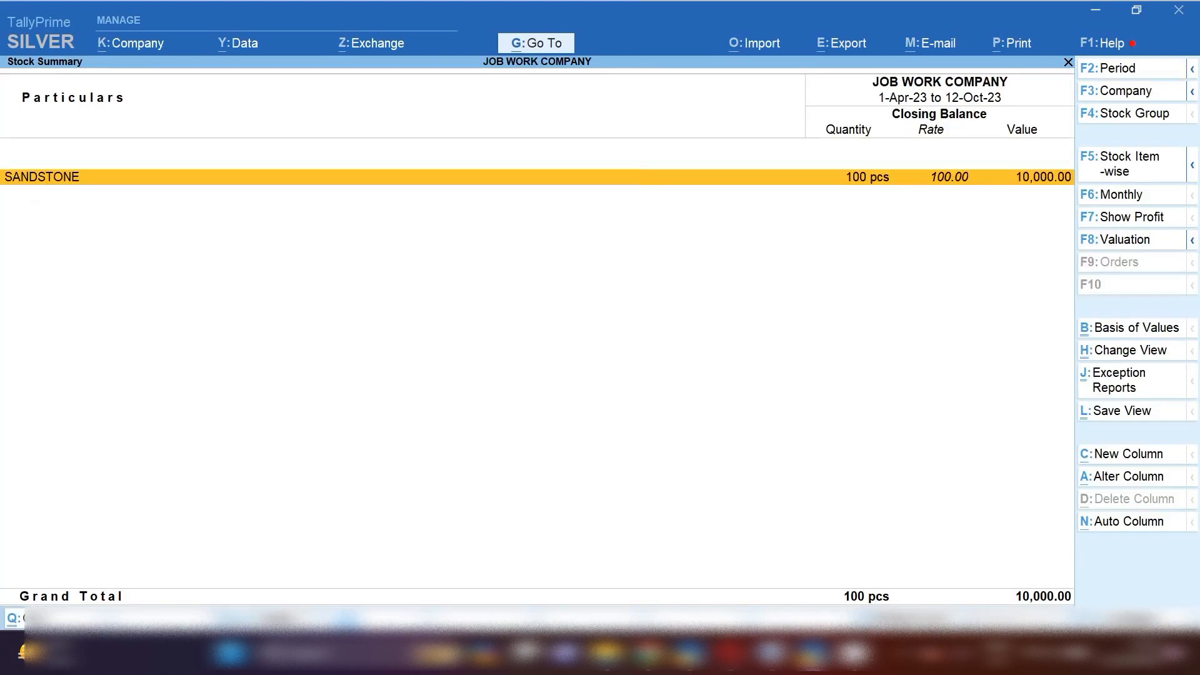
key("Return")
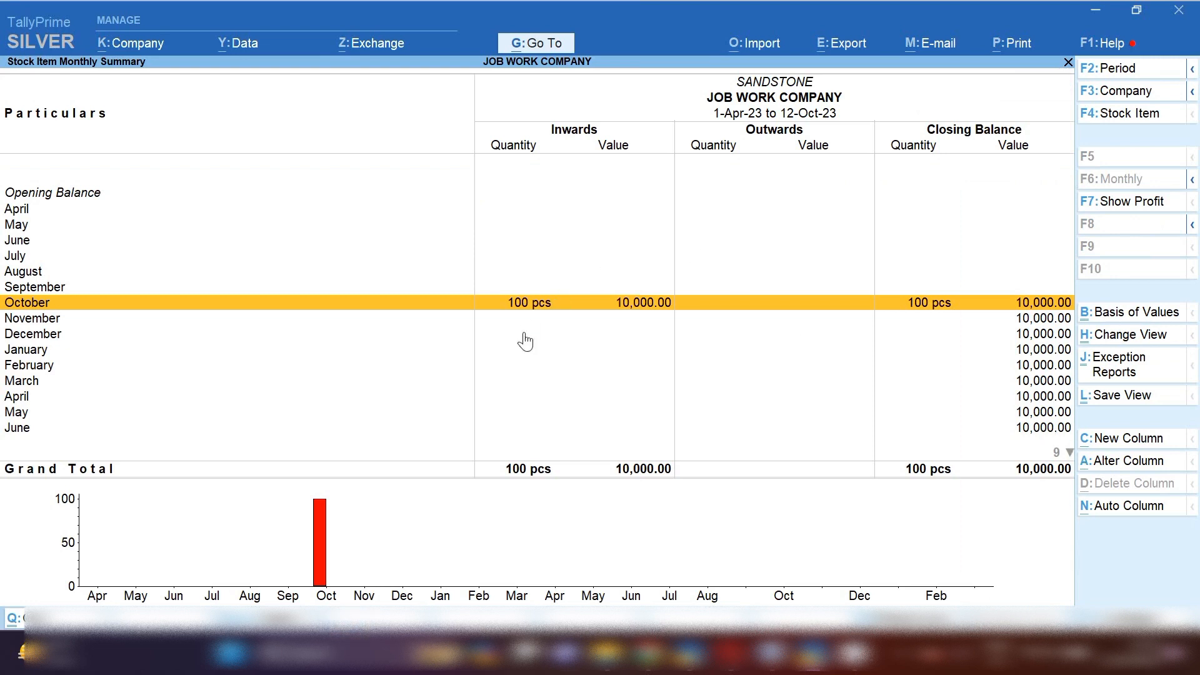
left_click(588, 306)
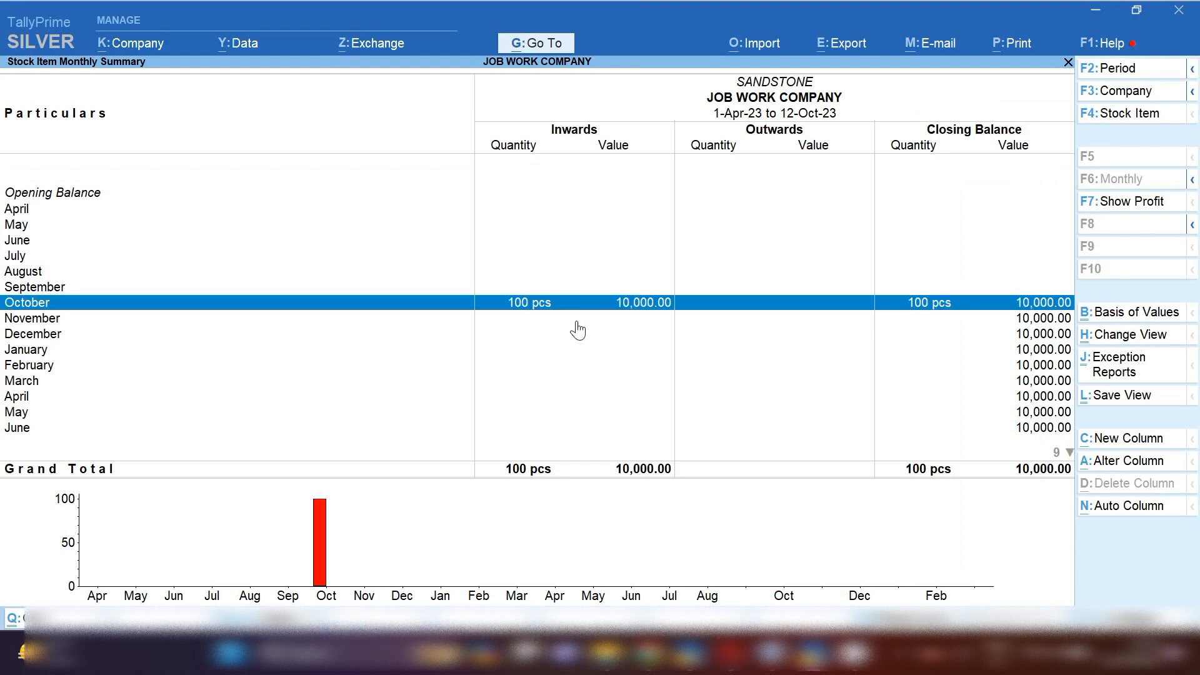
left_click(919, 312)
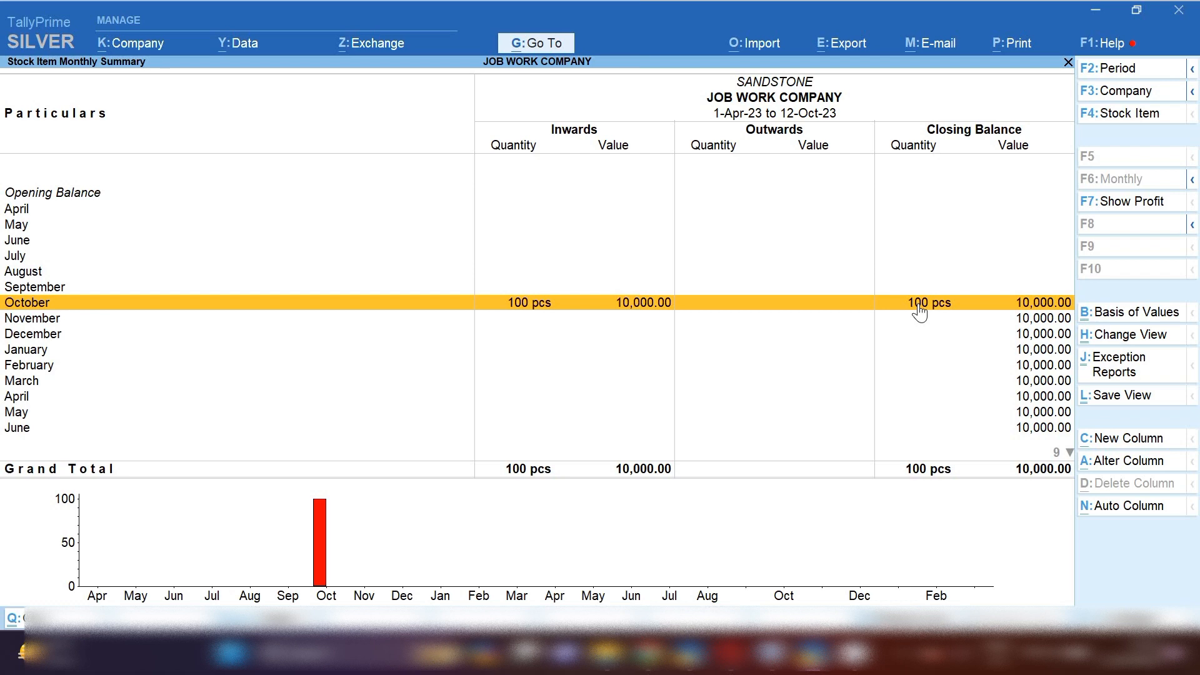
key("Escape")
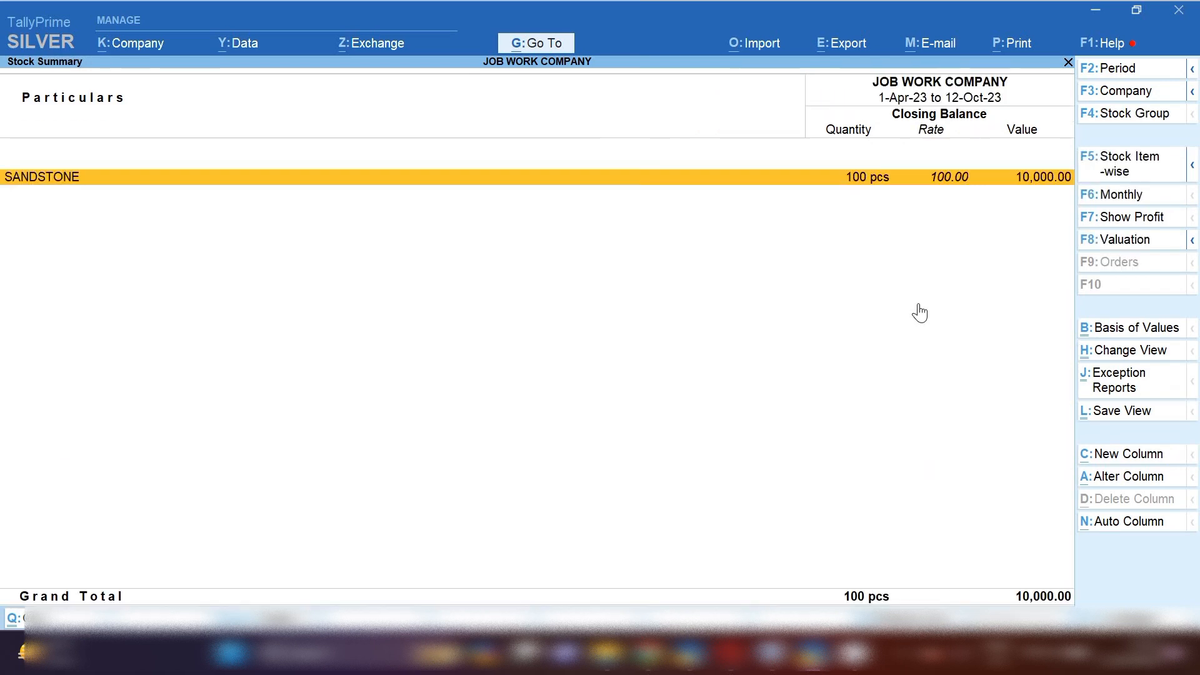
key("Escape")
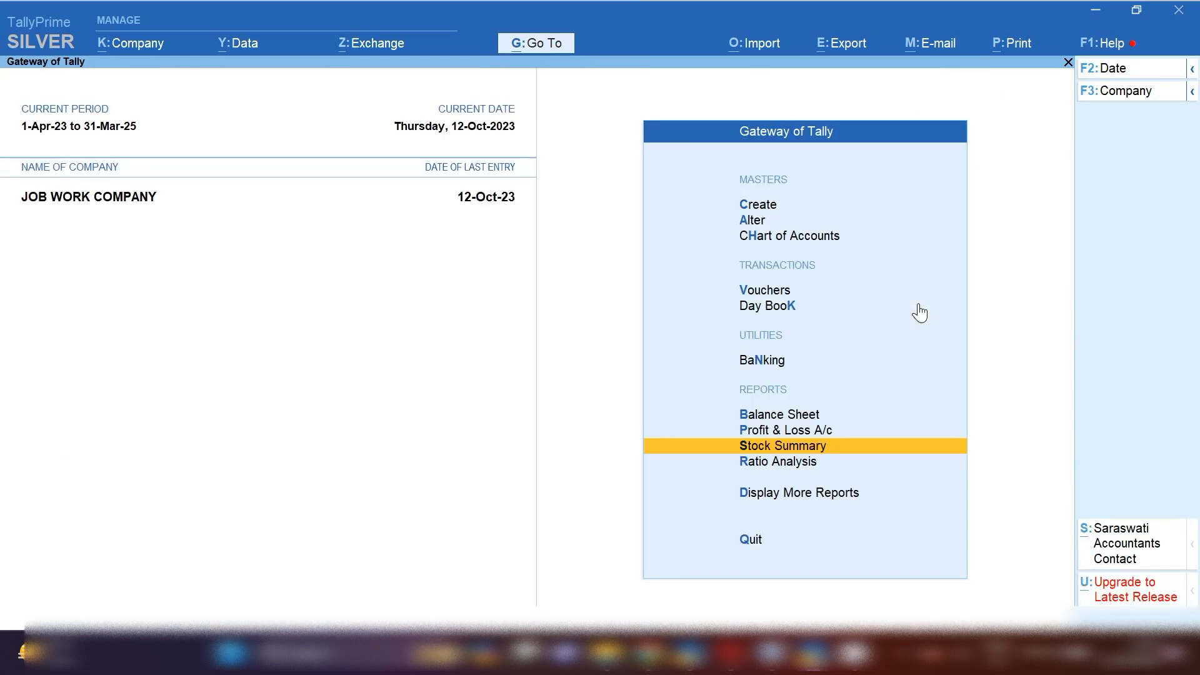
- Open voucher entry and change the voucher type to Material Out
key("v")
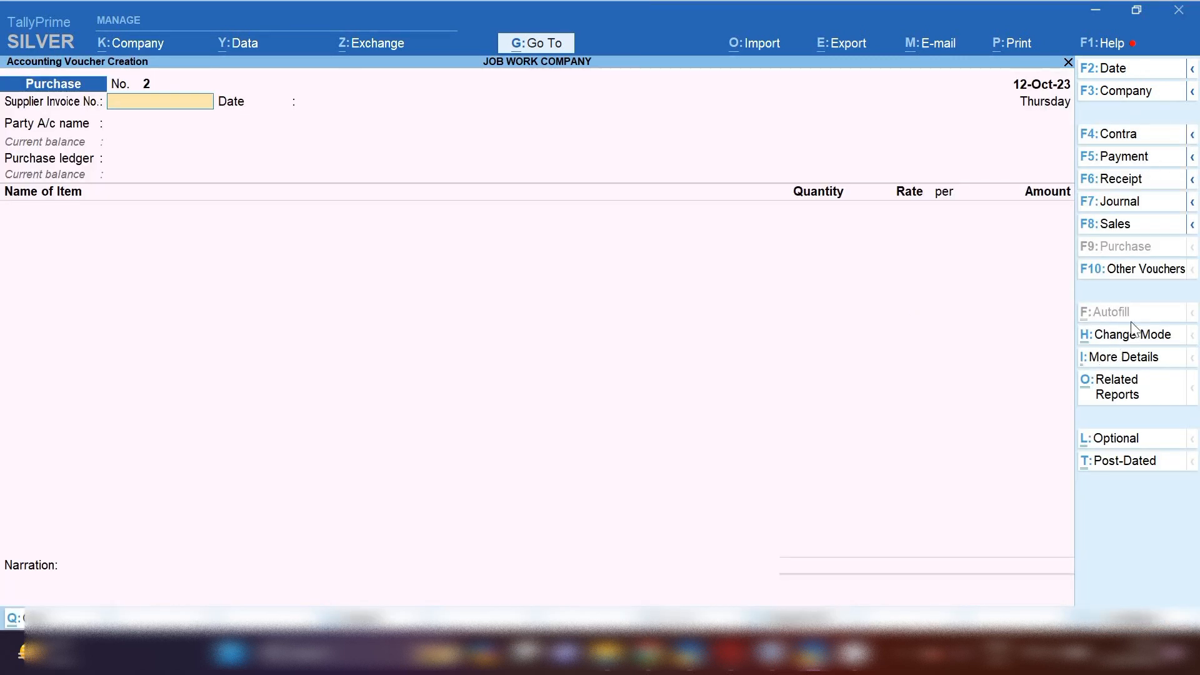
left_click(1144, 272)
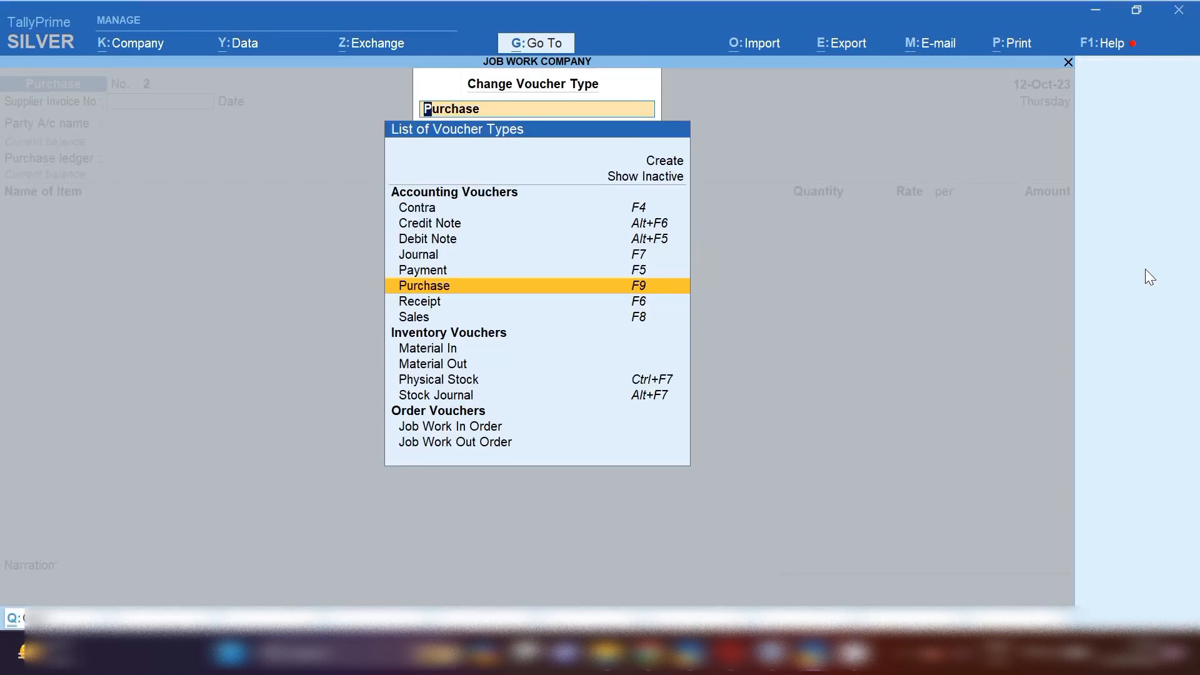
key("Down")
key("Down")
key("Down")
key("Down")
key("Return")
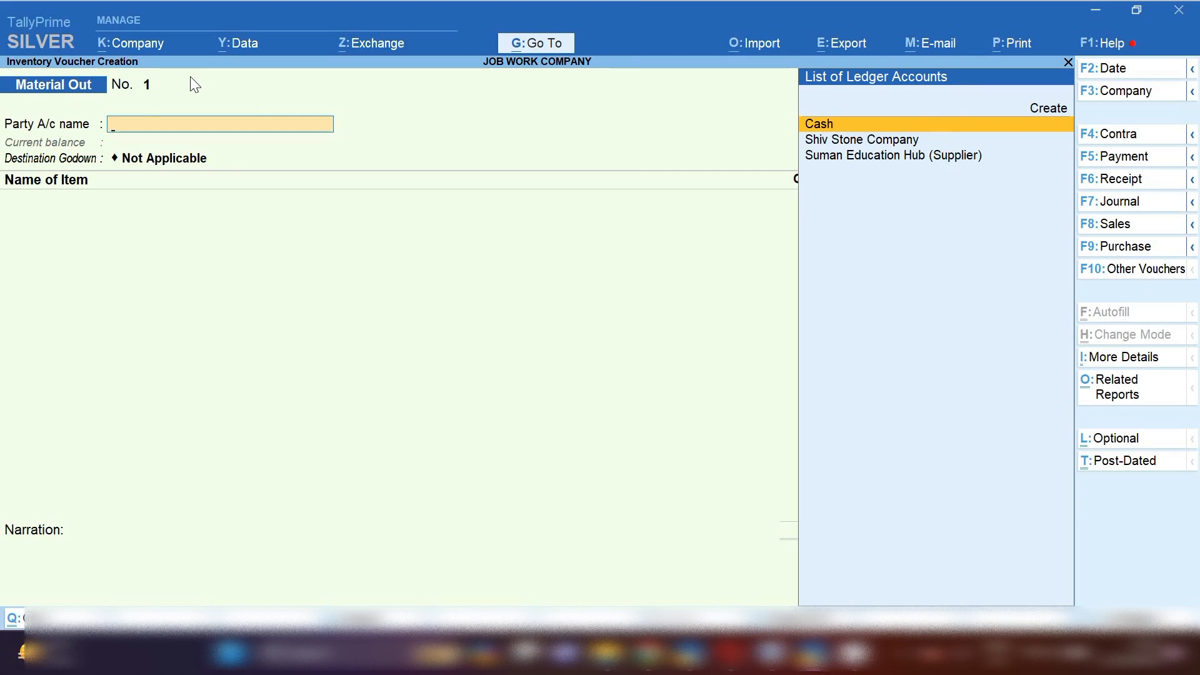
- Examine the voucher types in the Statistics report, down to Job Work Out Order, and return to the main screen
key("Escape")
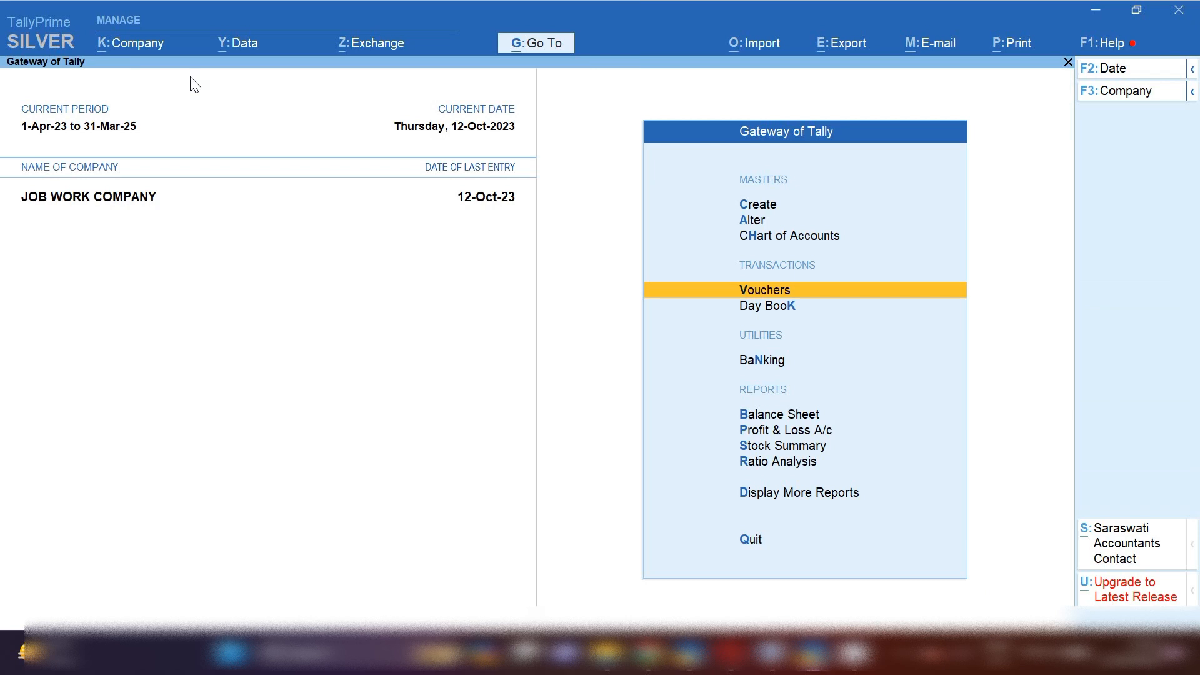
key("Escape")
key("n")
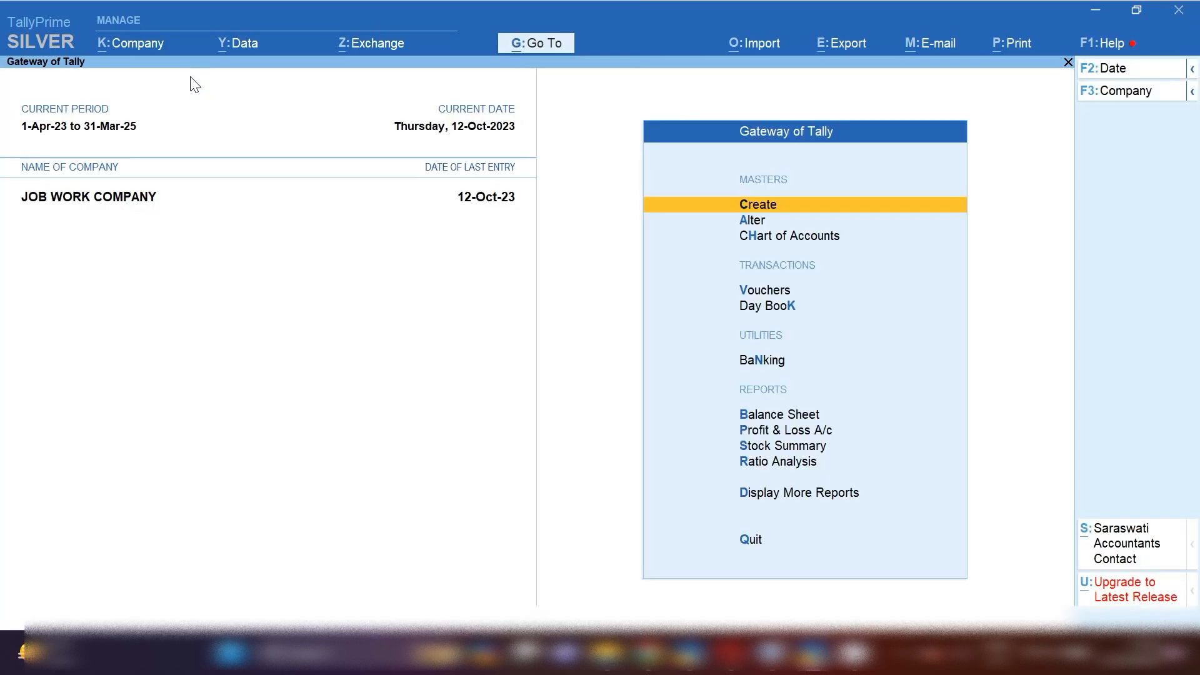
key("d")
key("s")
key("s")
key("Down")
key("Down")
key("Down")
key("Down")
key("Down")
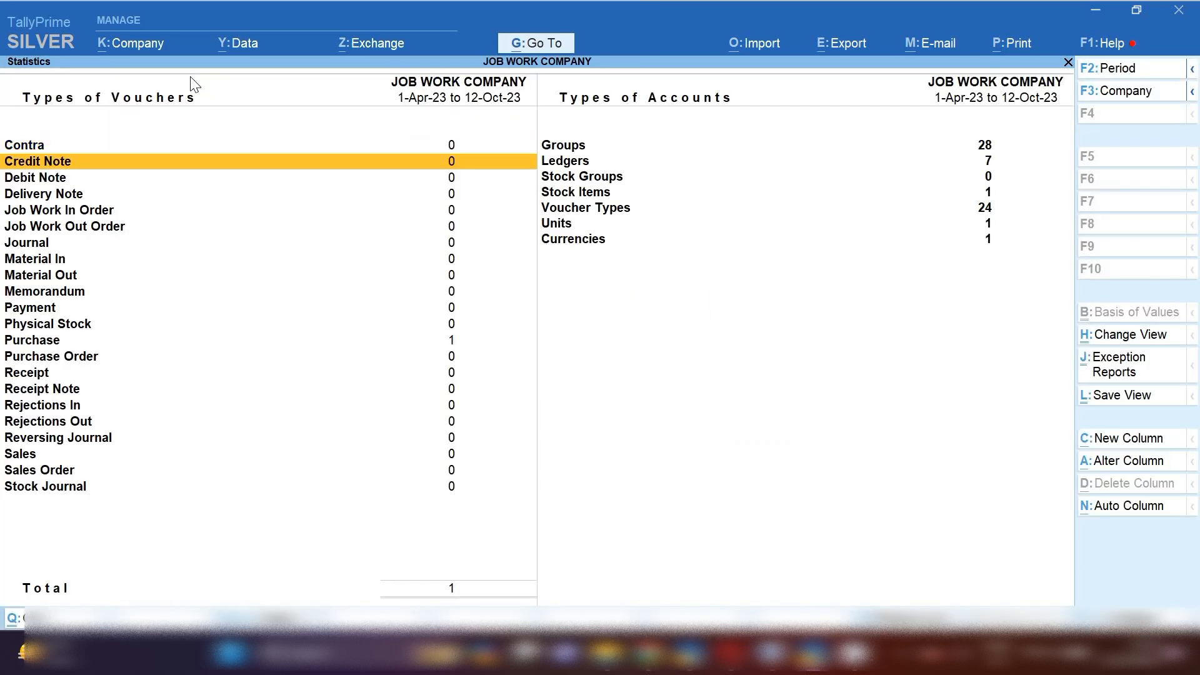
key("Return")
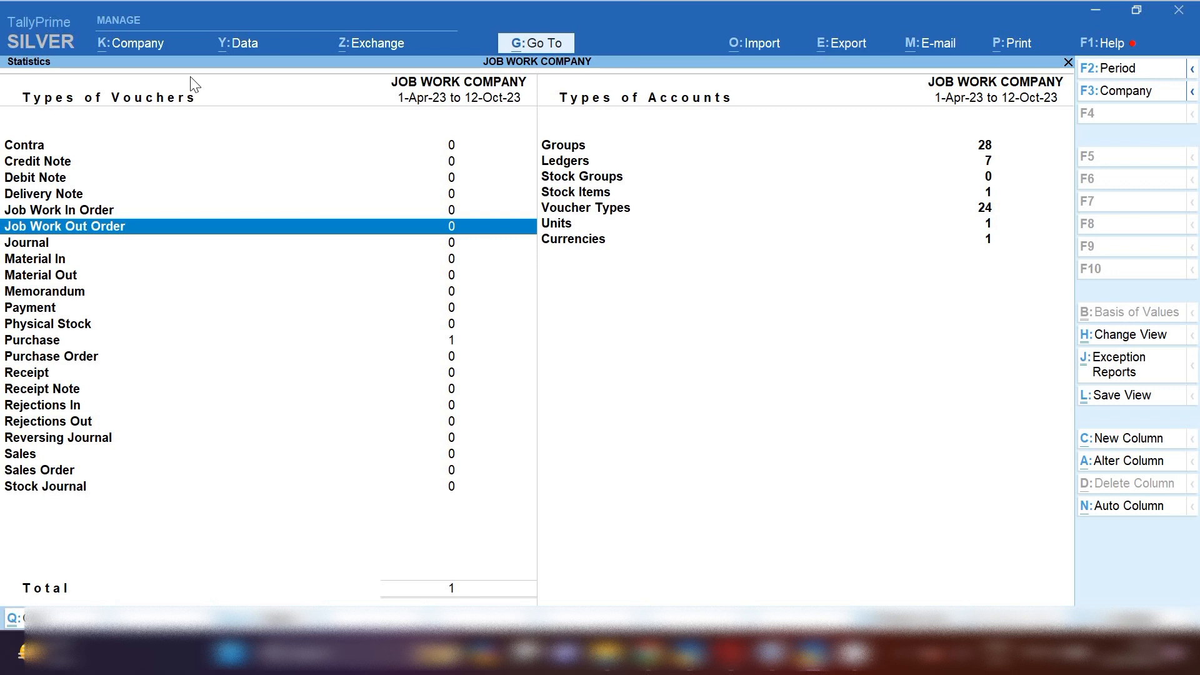
key("Escape")
key("Escape")
key("v")
key("Escape")
key("Escape")
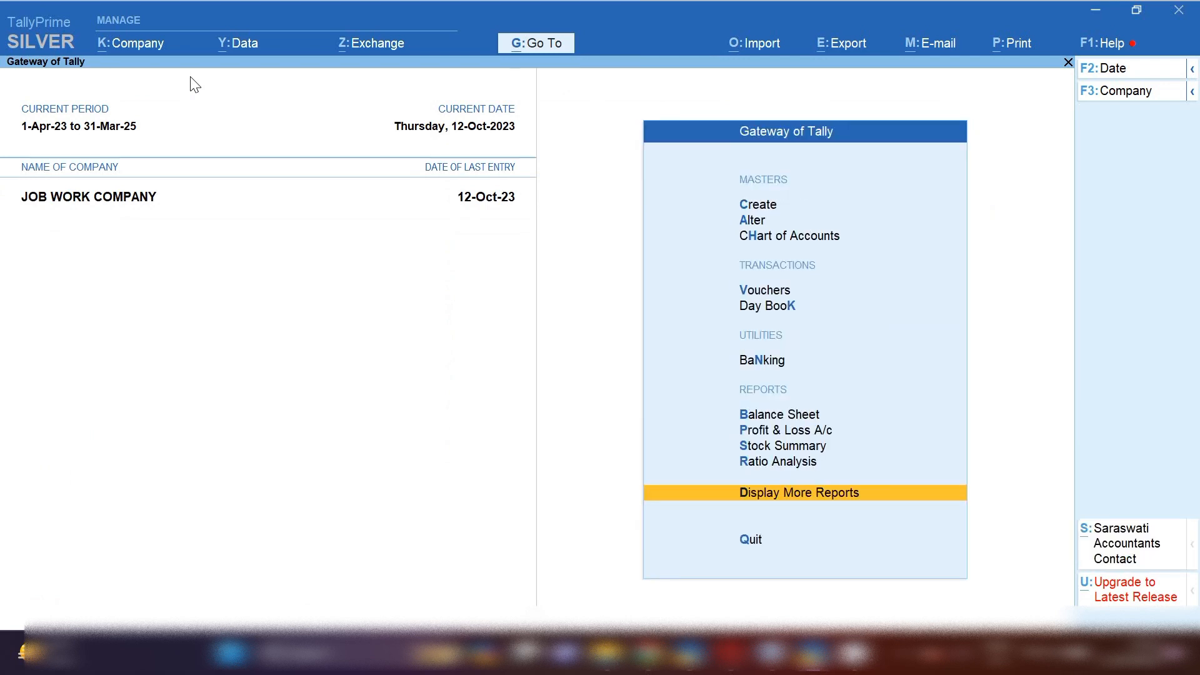
- Reopen the Material Out voucher and set the party to Shiv Stone Company, accepting the default order details and destination godown
key("Escape")
key("n")
key("v")
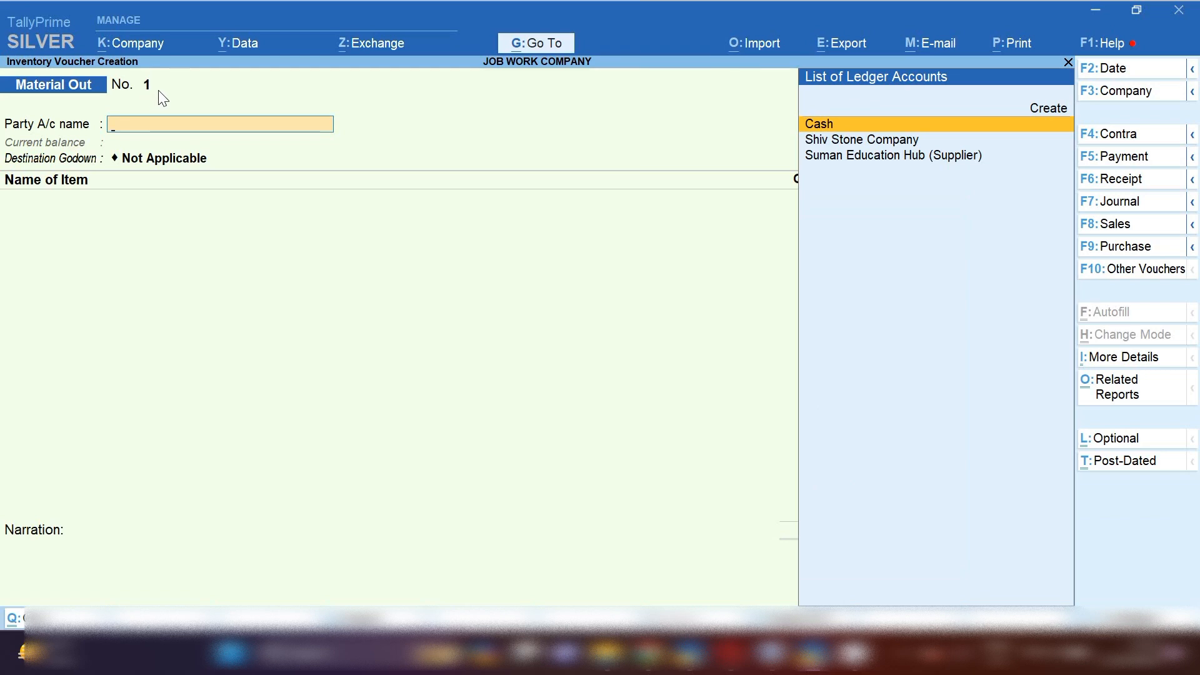
key("alt+c")
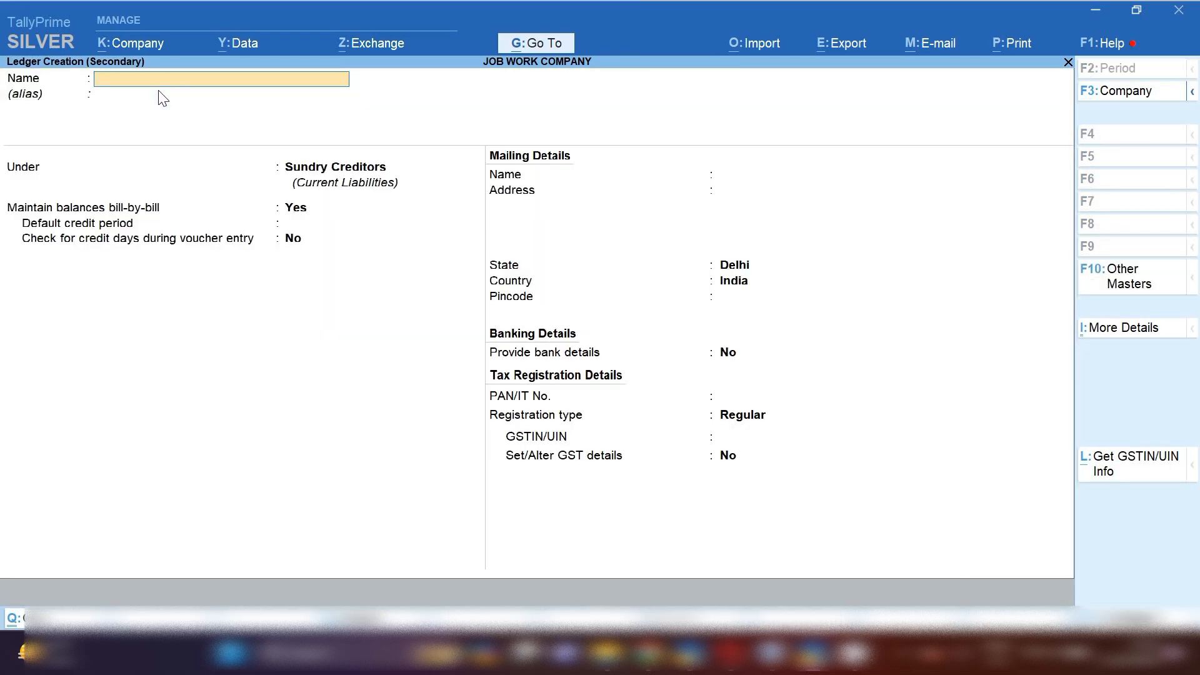
key("Escape")
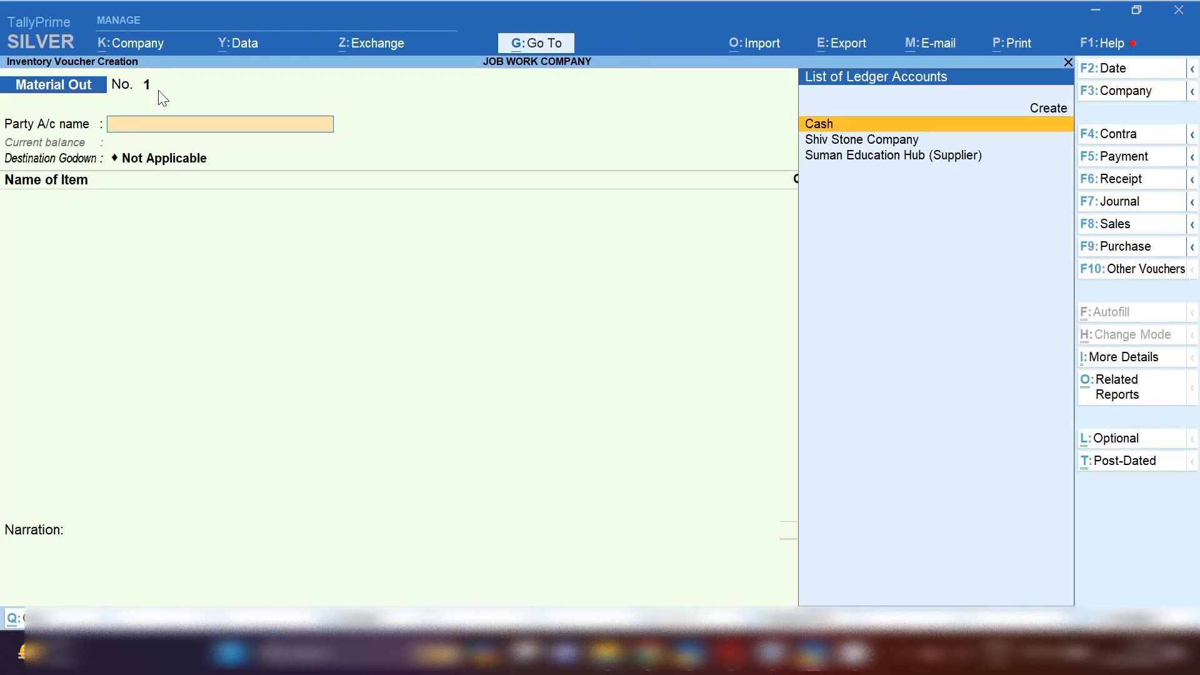
key("Down")
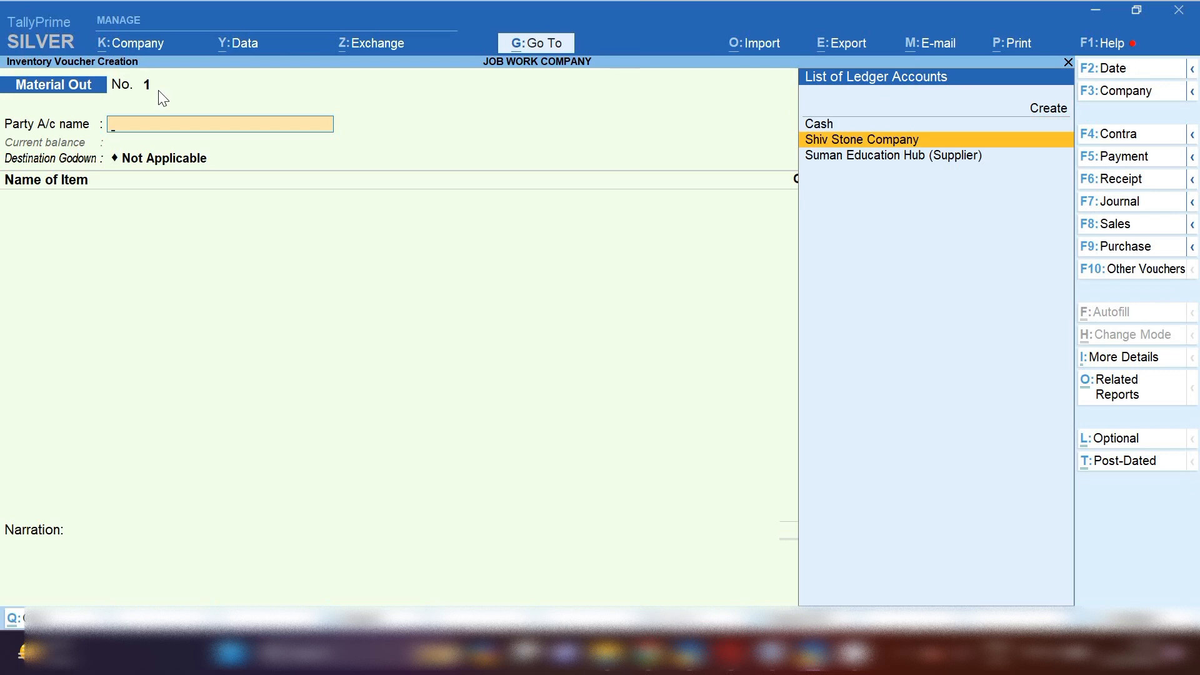
key("Return")
key("Return")
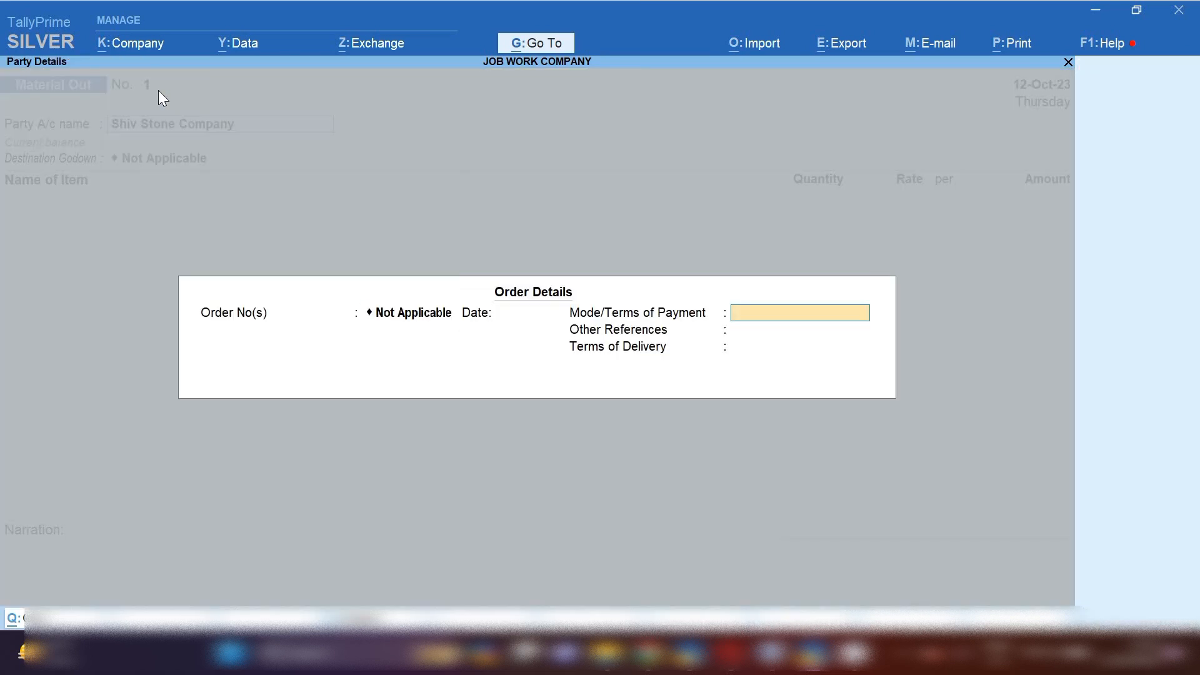
key("Return")
key("Return")
key("Return")
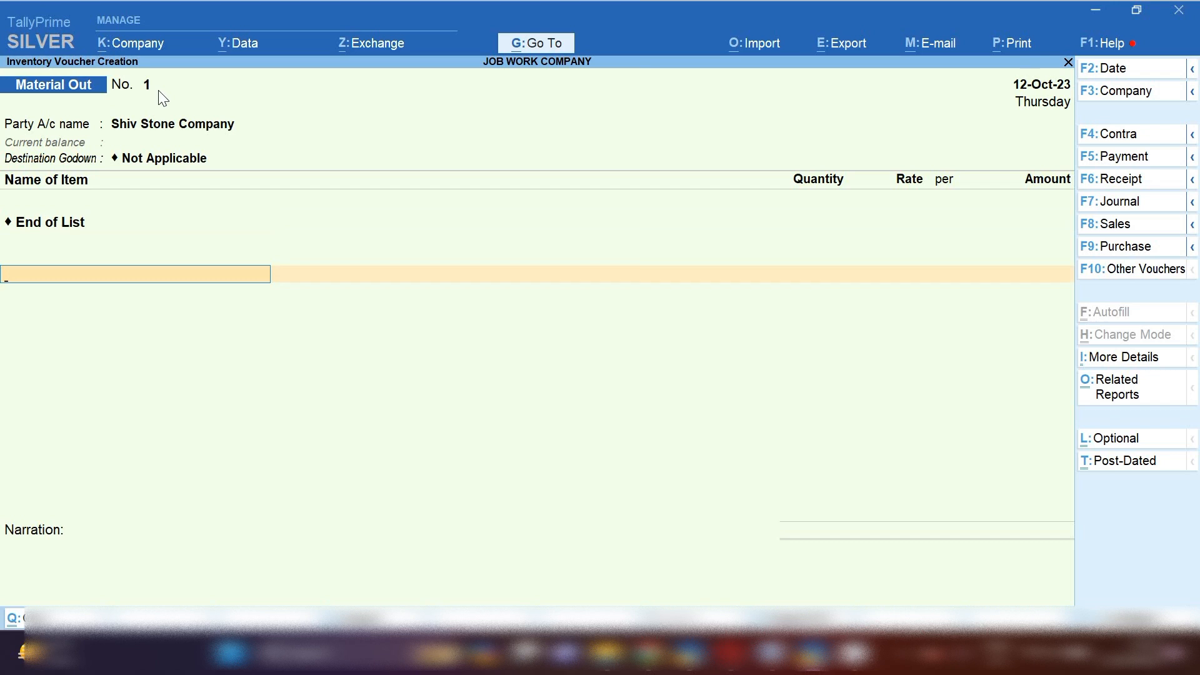
- Add 100 pcs of SANDSTONE without a rate, save the Material Out voucher and leave voucher entry
key("Down")
key("Return")
key("Return")
type("100")
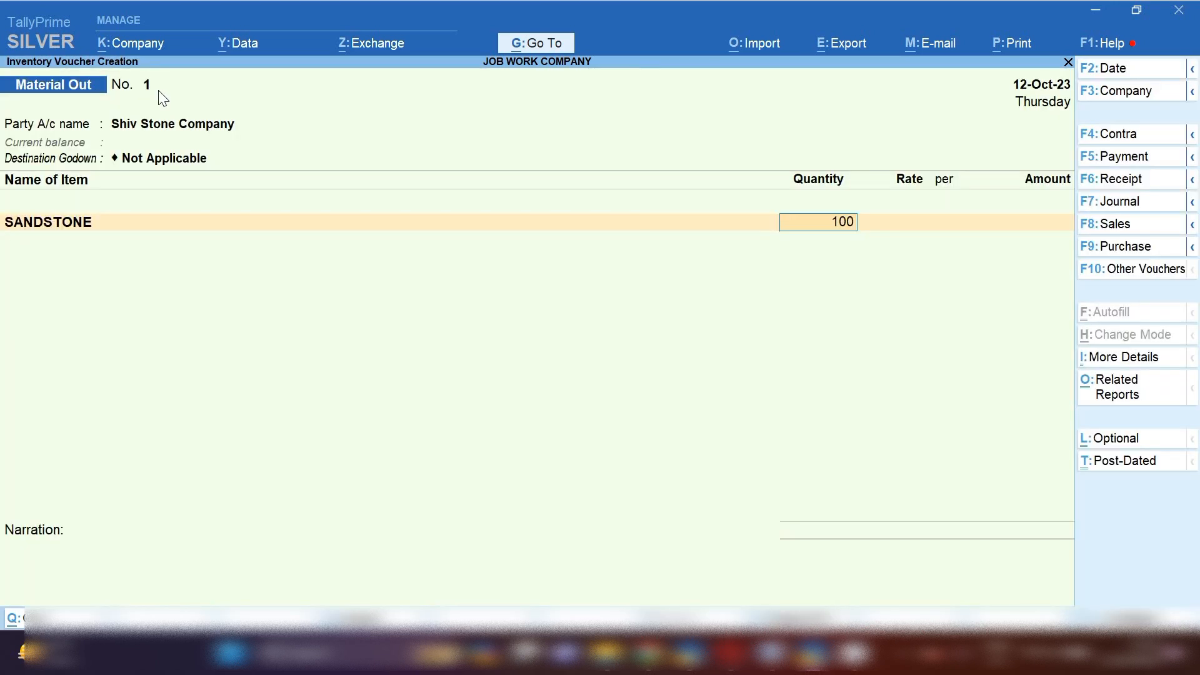
key("Return")
key("Return")
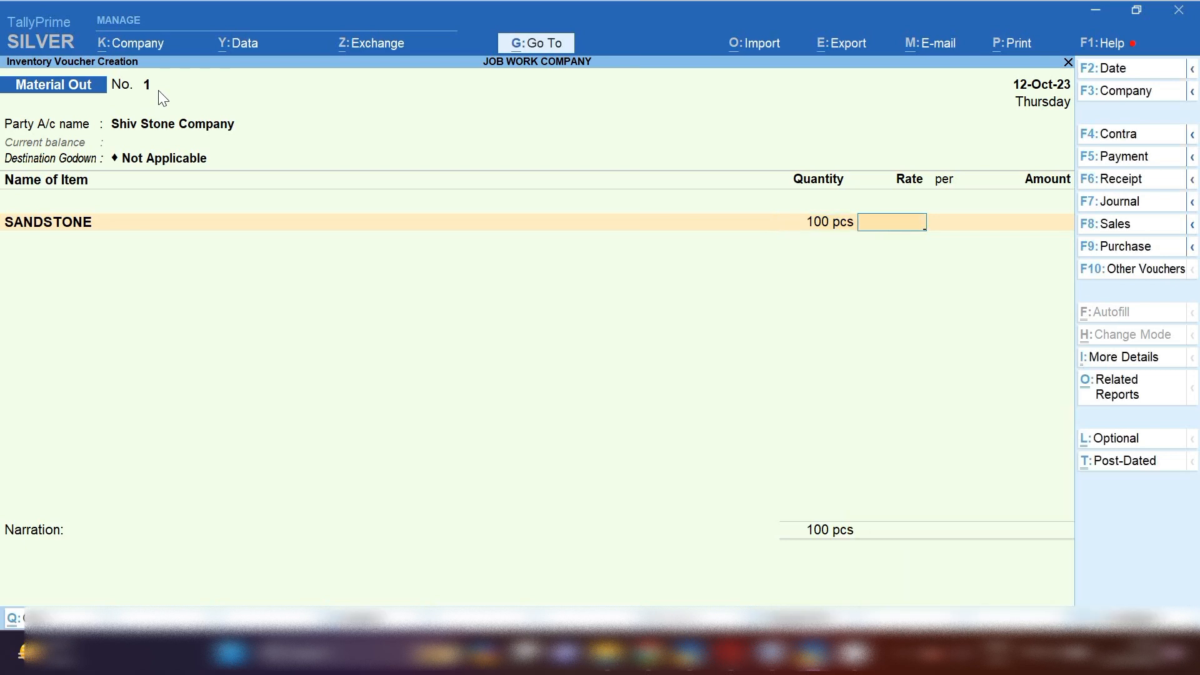
key("ctrl+a")
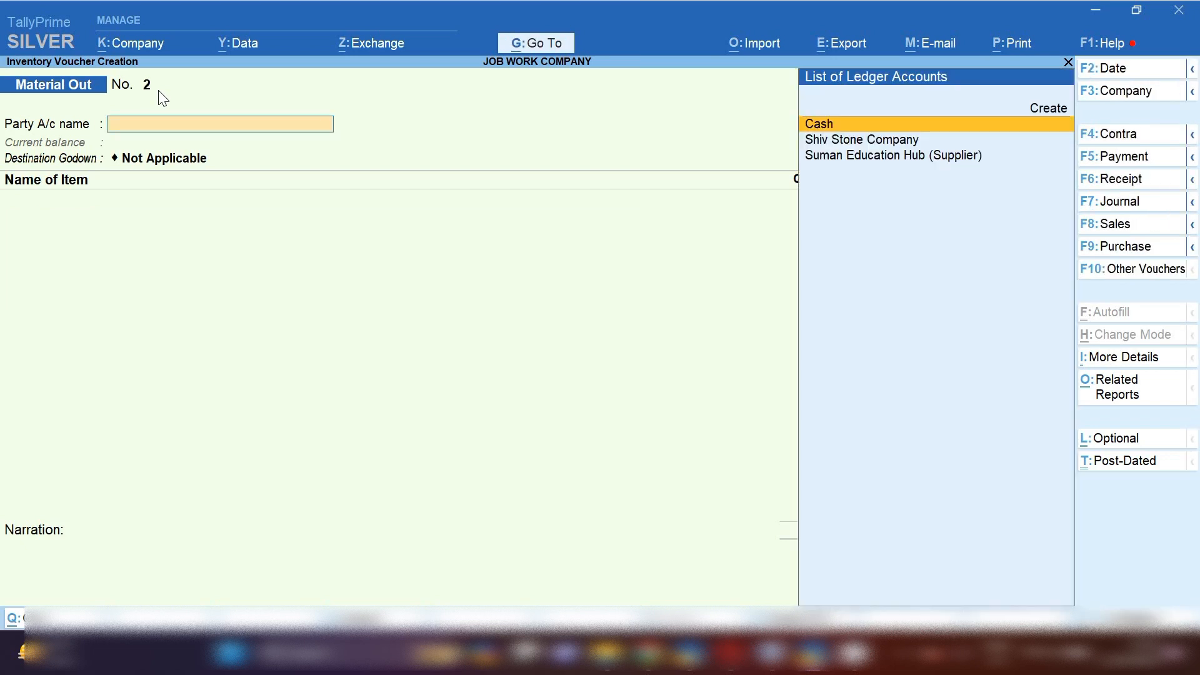
key("Escape")
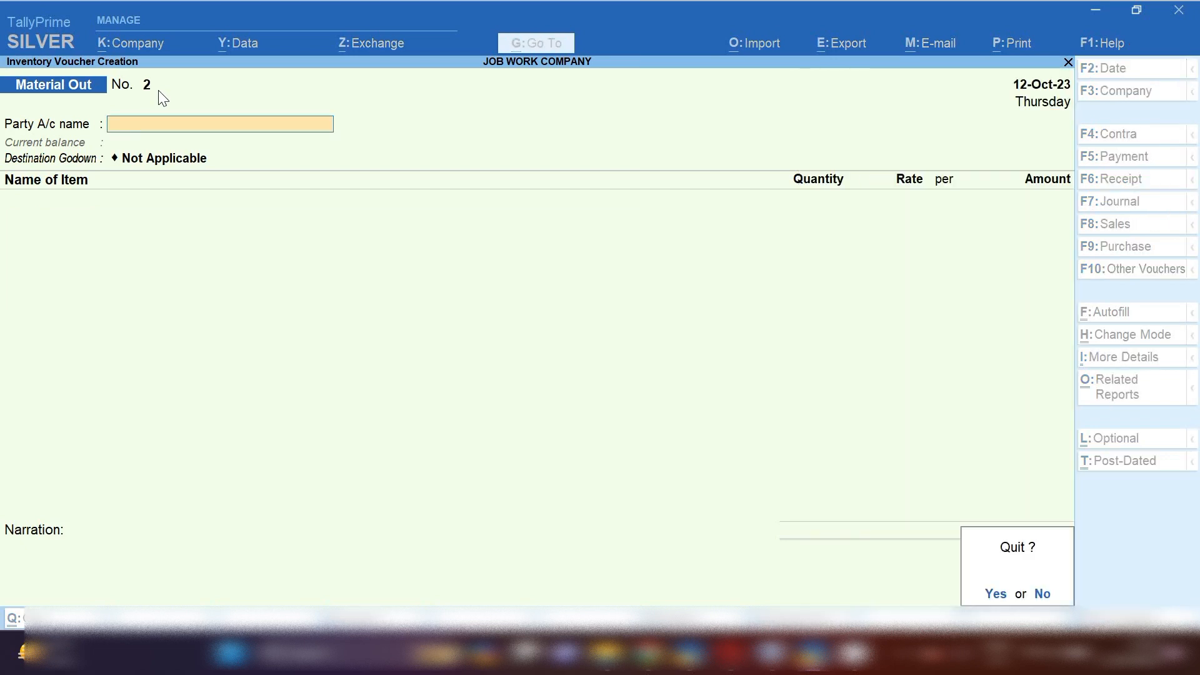
key("Return")
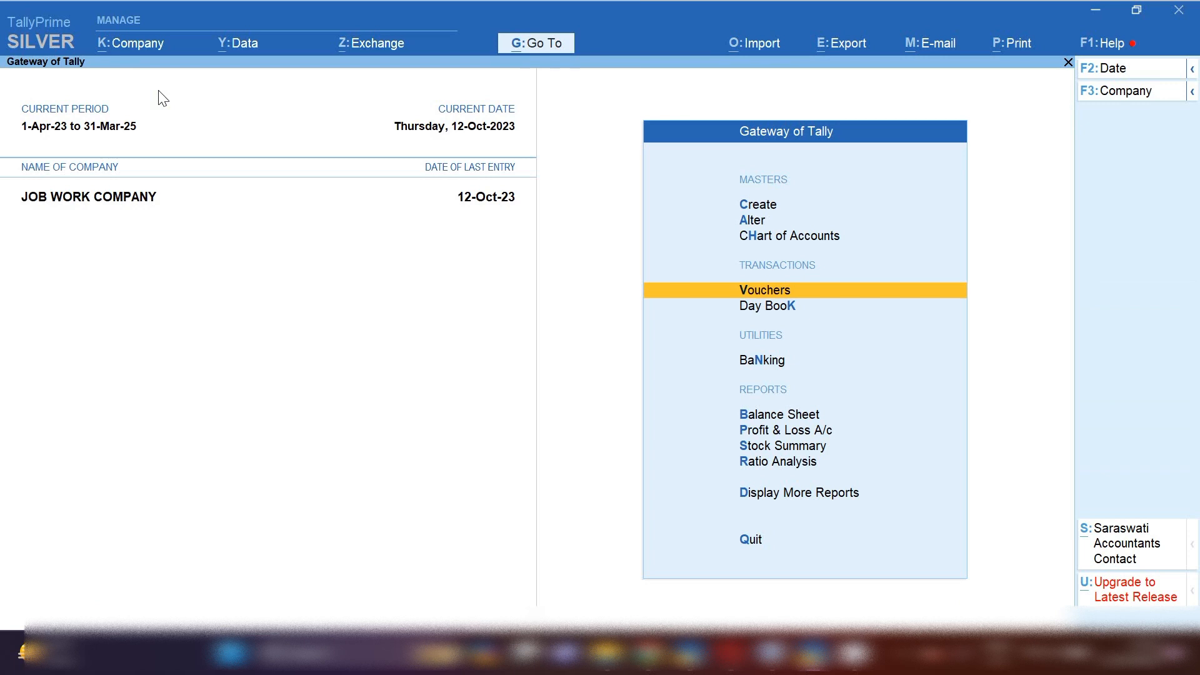
- Examine SANDSTONE's October vouchers from the Stock Summary, including the Material Out entry for Shiv Stone Company
key("s")
key("Return")
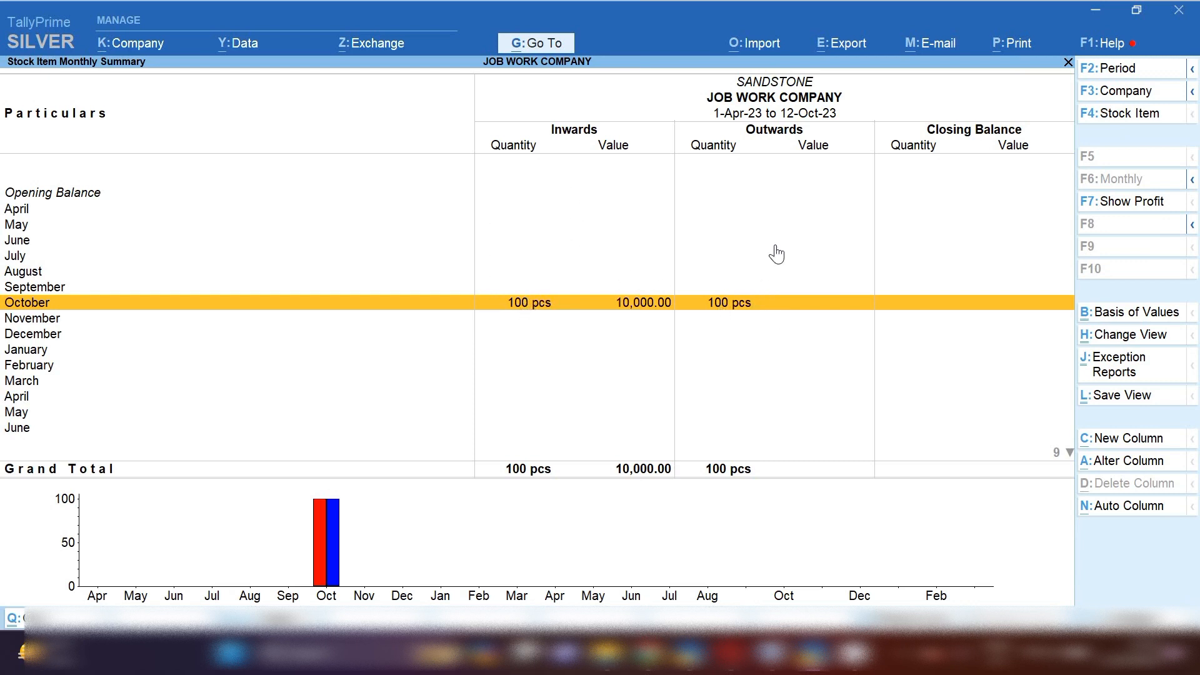
double_click(736, 307)
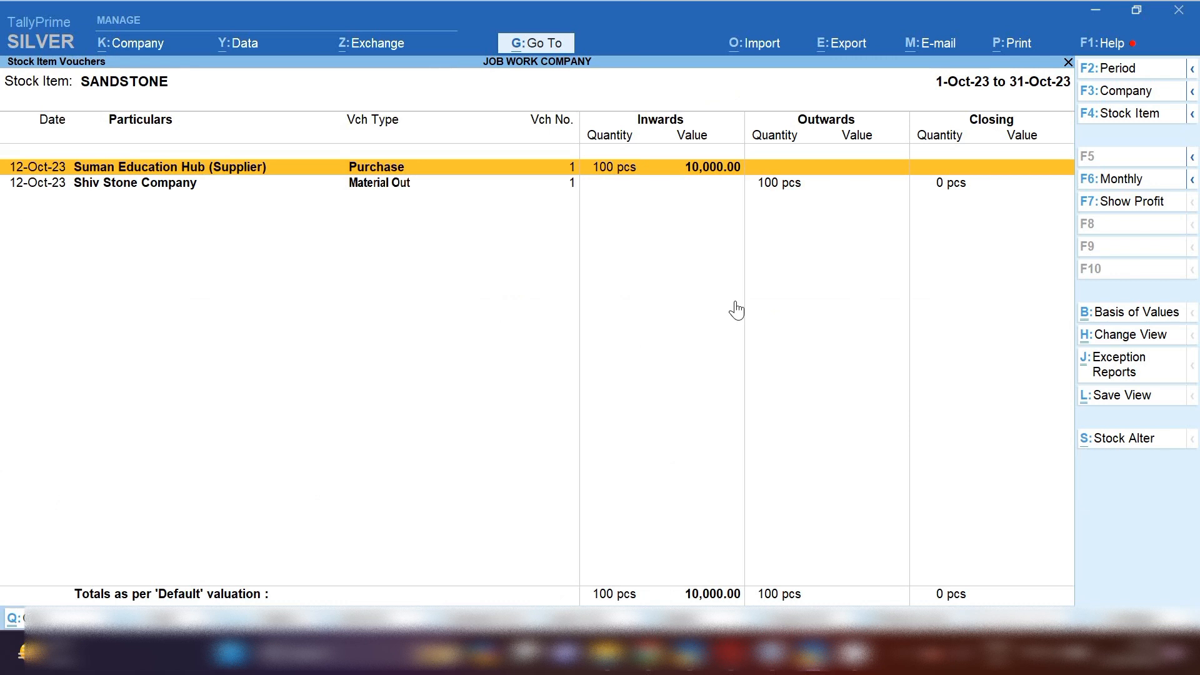
key("Down")
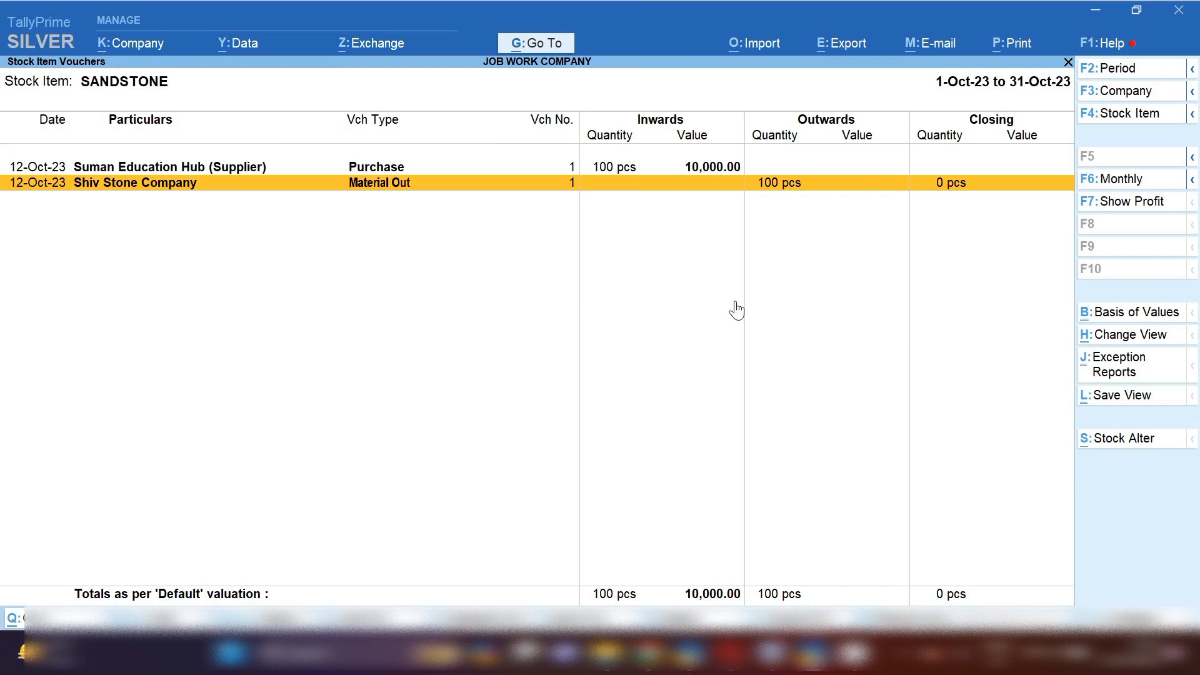
- Start a Material In voucher and set the party to Shiv Stone Company, accepting the default order details and consumption godown
key("alt+a")
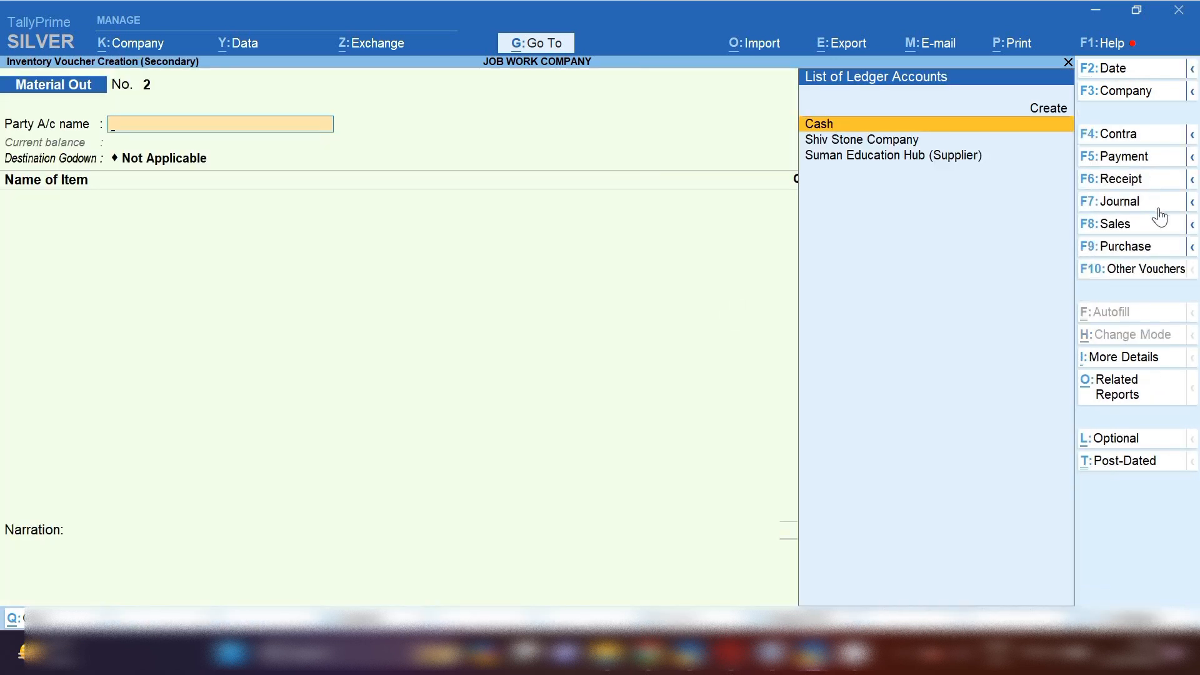
left_click(1117, 273)
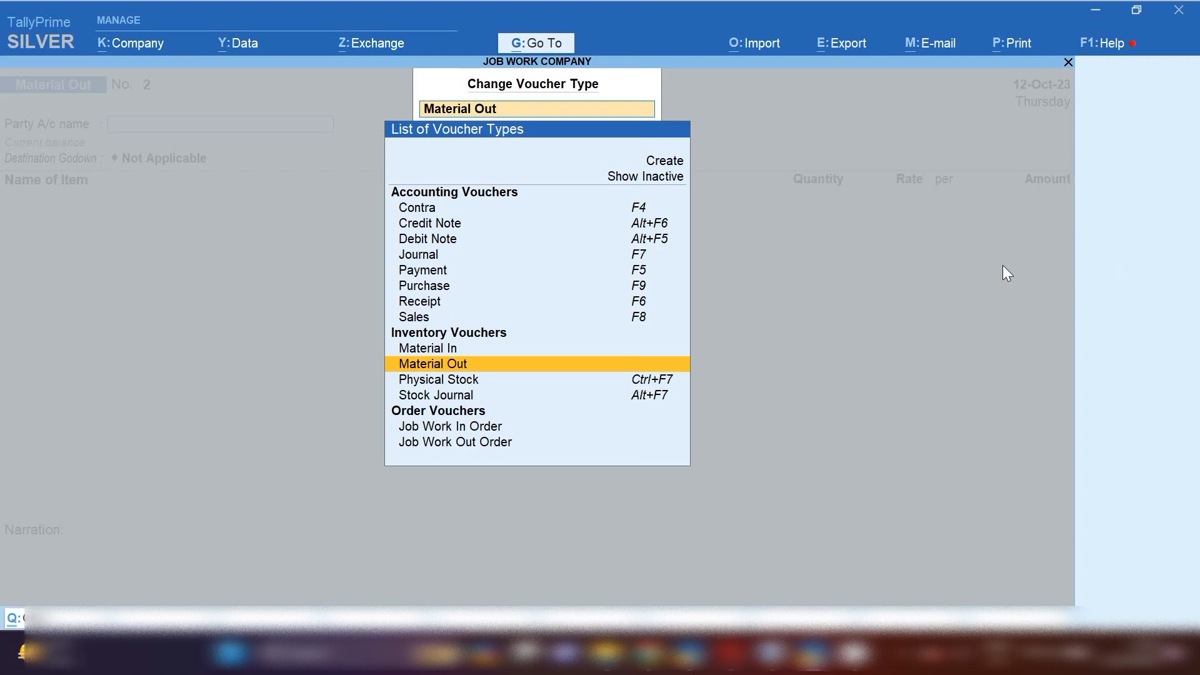
key("Up")
key("Return")
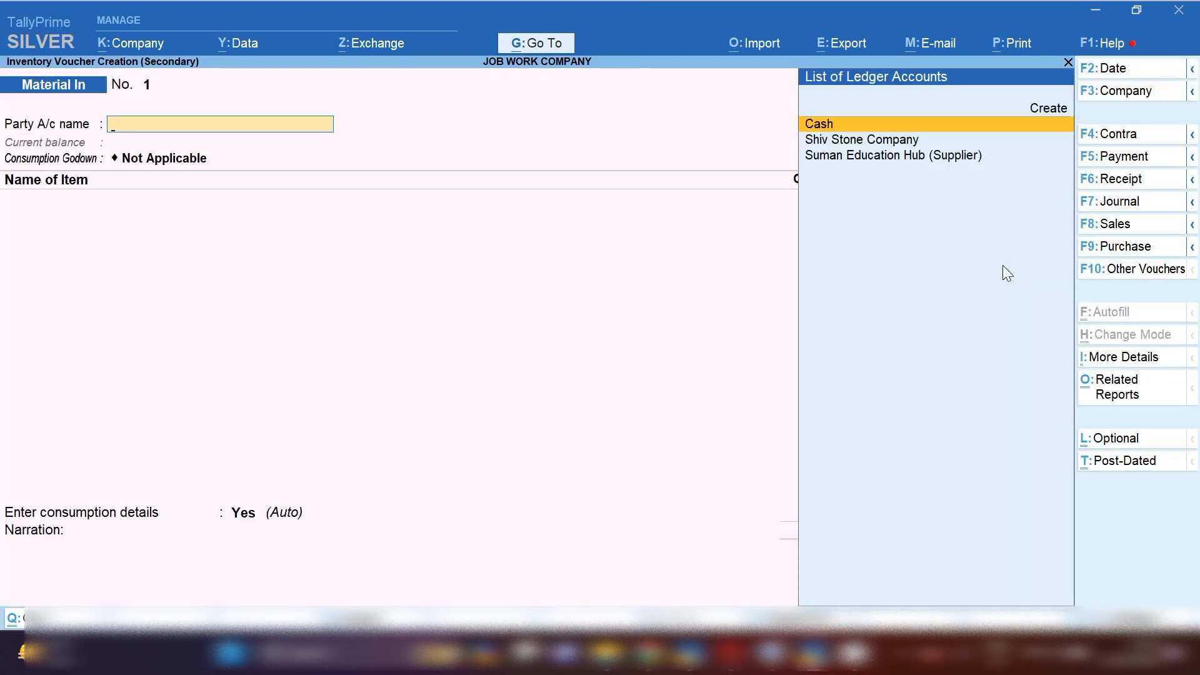
key("Down")
key("Return")
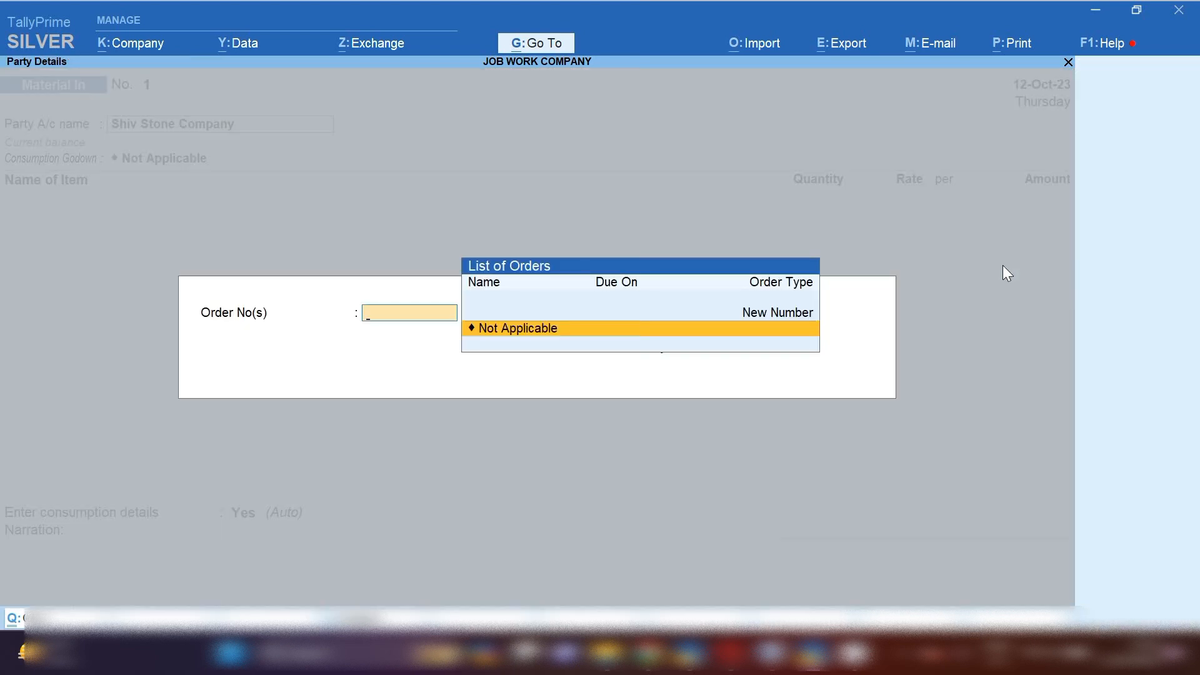
key("Return")
key("Return")
key("Return")
key("Return")
key("Return")
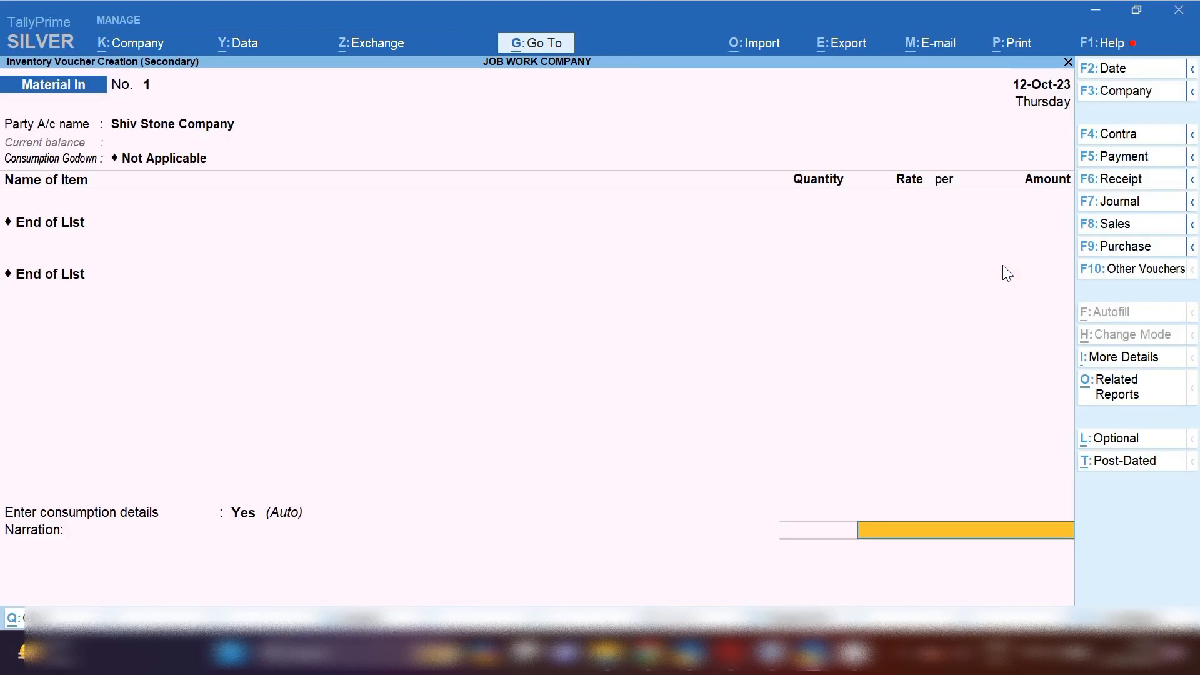
- Add 100 pcs of SANDSTONE without a rate and save the Material In voucher
key("BackSpace")
key("BackSpace")
key("Down")
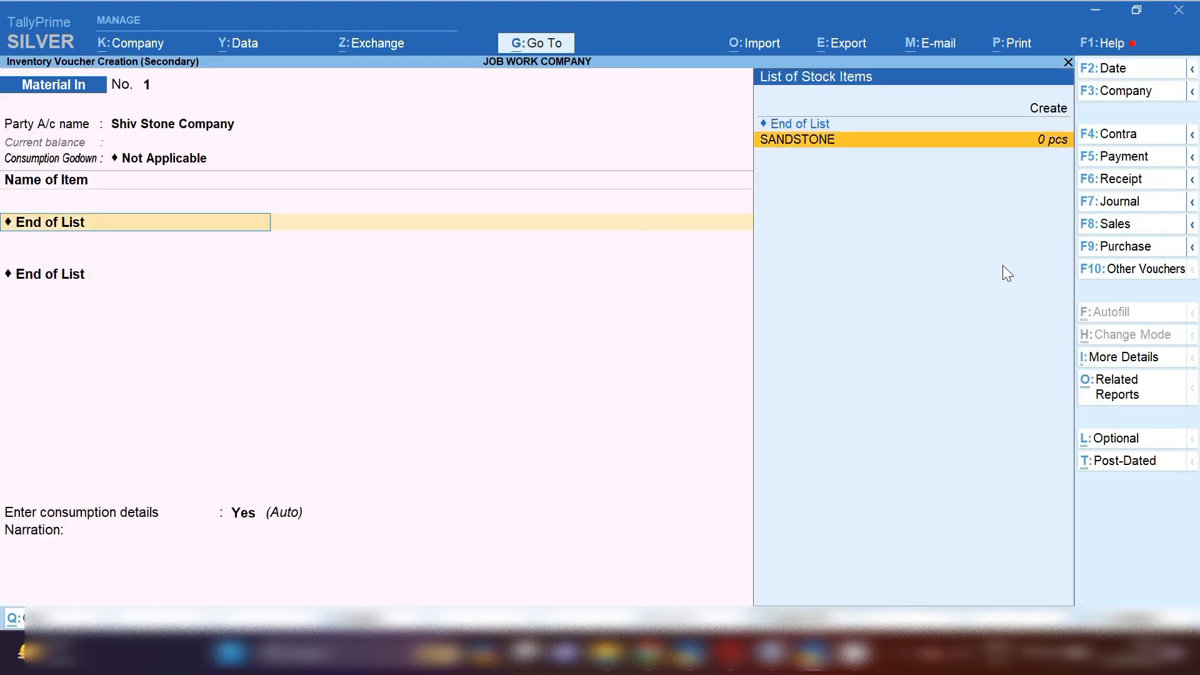
key("Return")
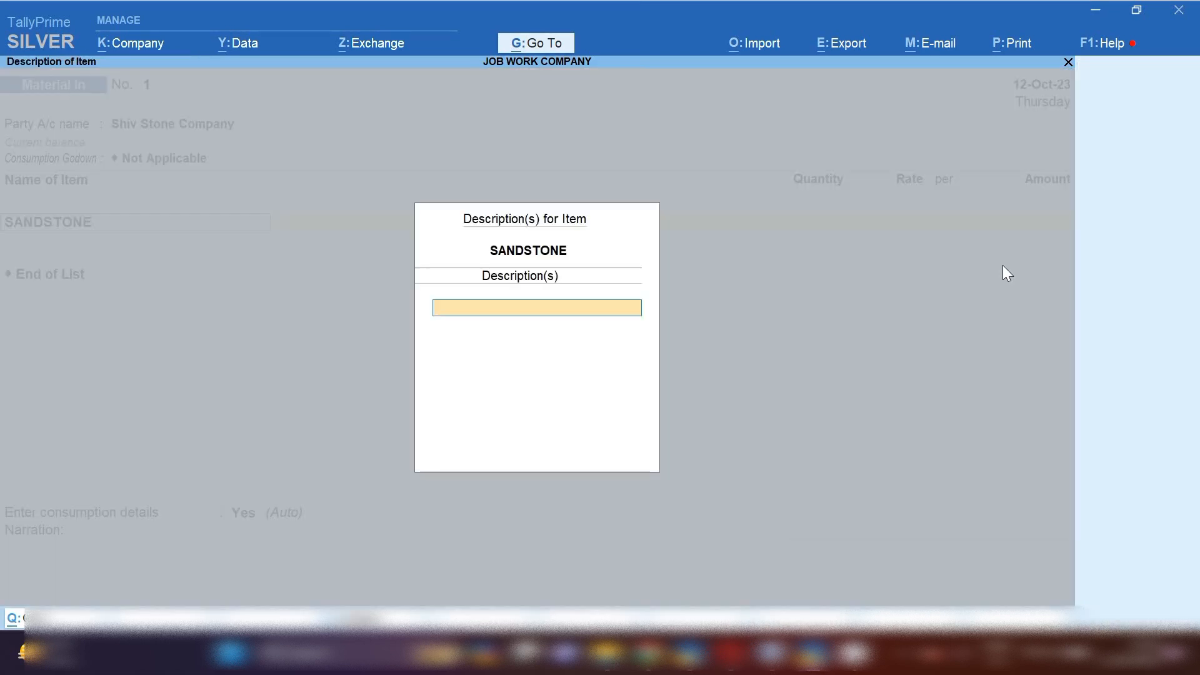
key("Return")
type("100")
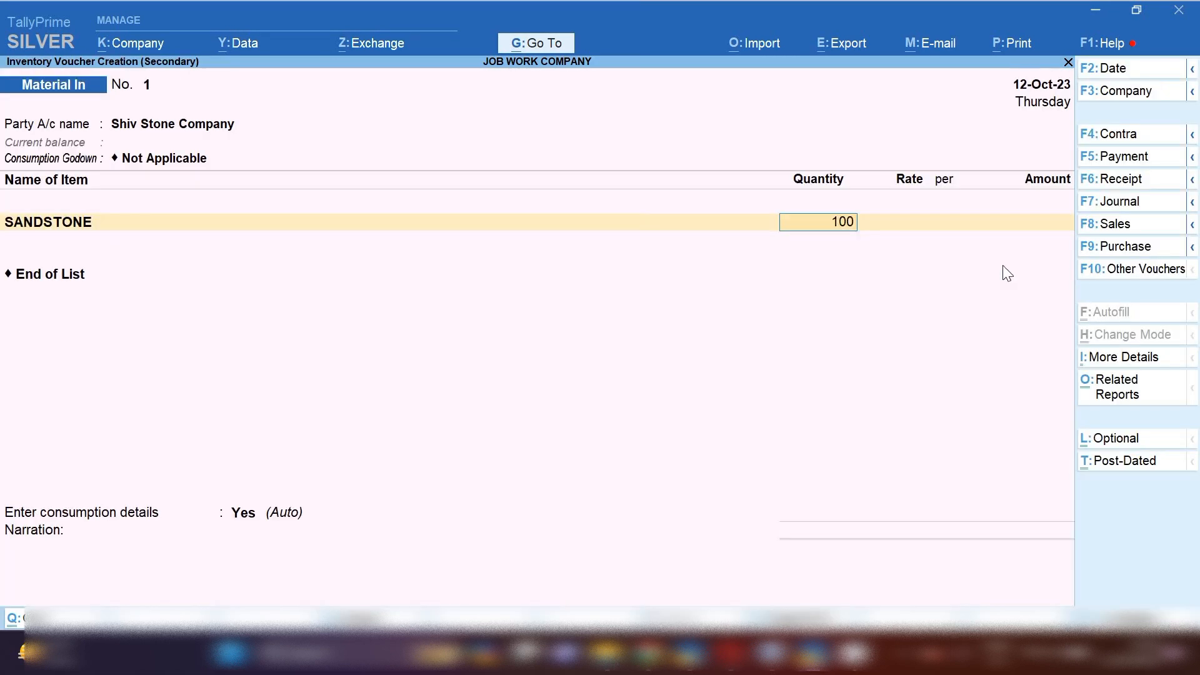
key("Return")
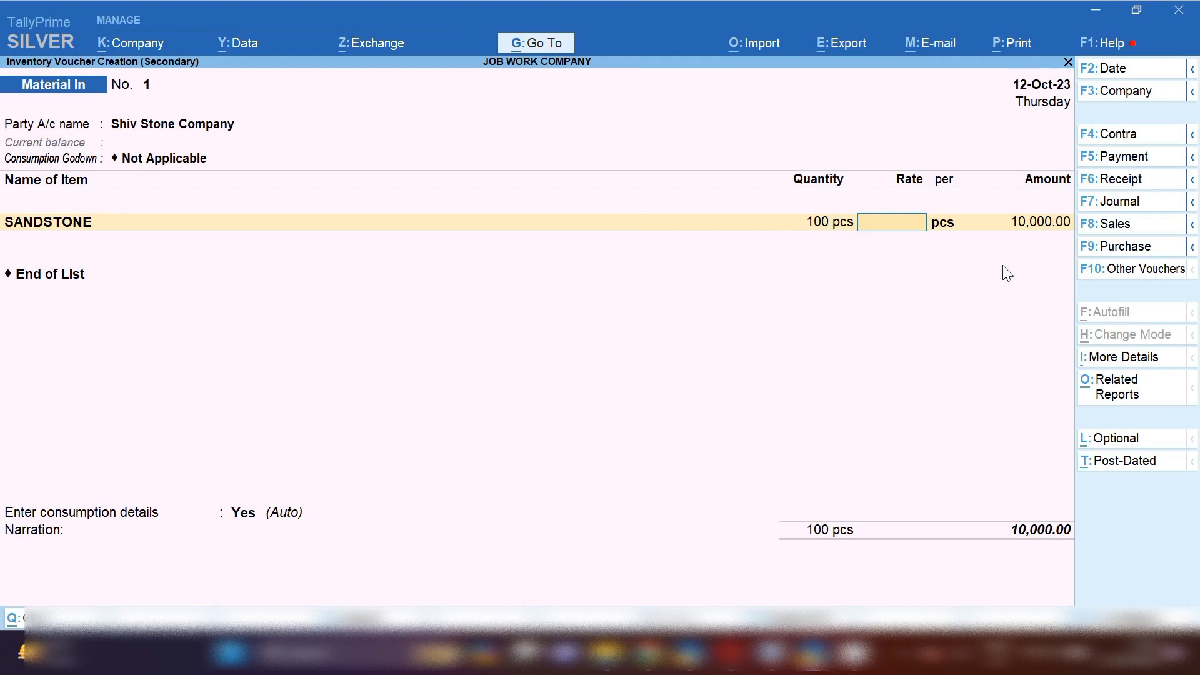
key("Return")
key("Return")
key("Return")
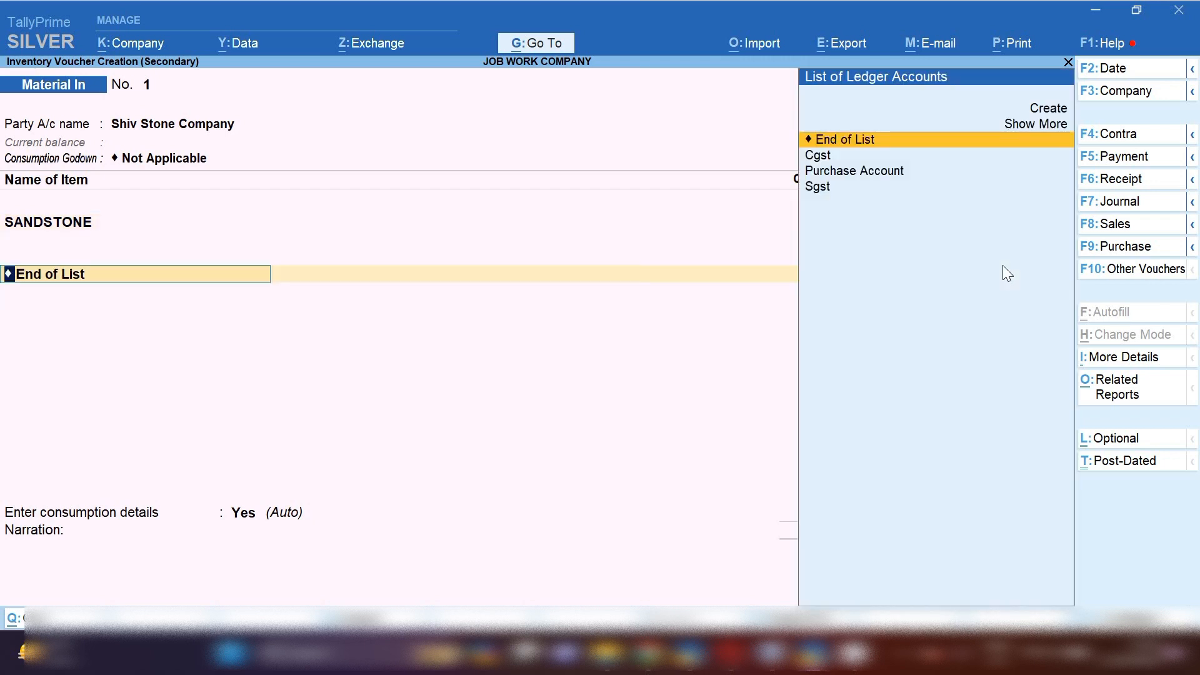
key("Return")
key("Return")
key("Return")
key("Return")
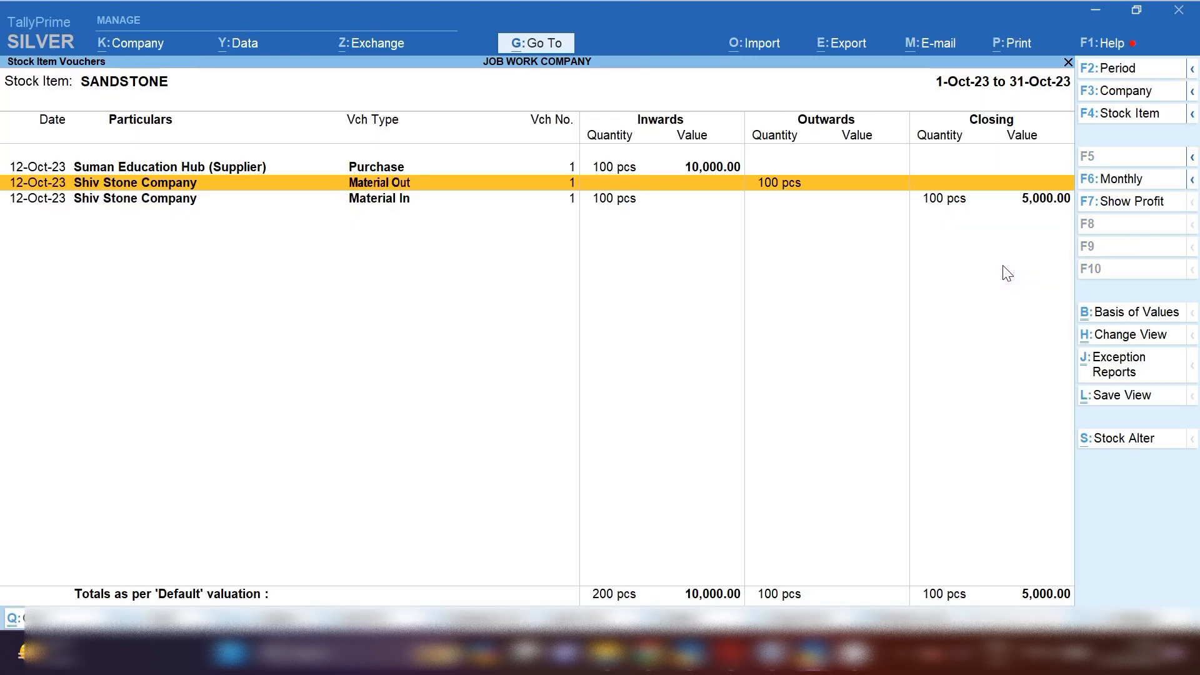
- Examine SANDSTONE's monthly summary and reopen its October vouchers
key("Escape")
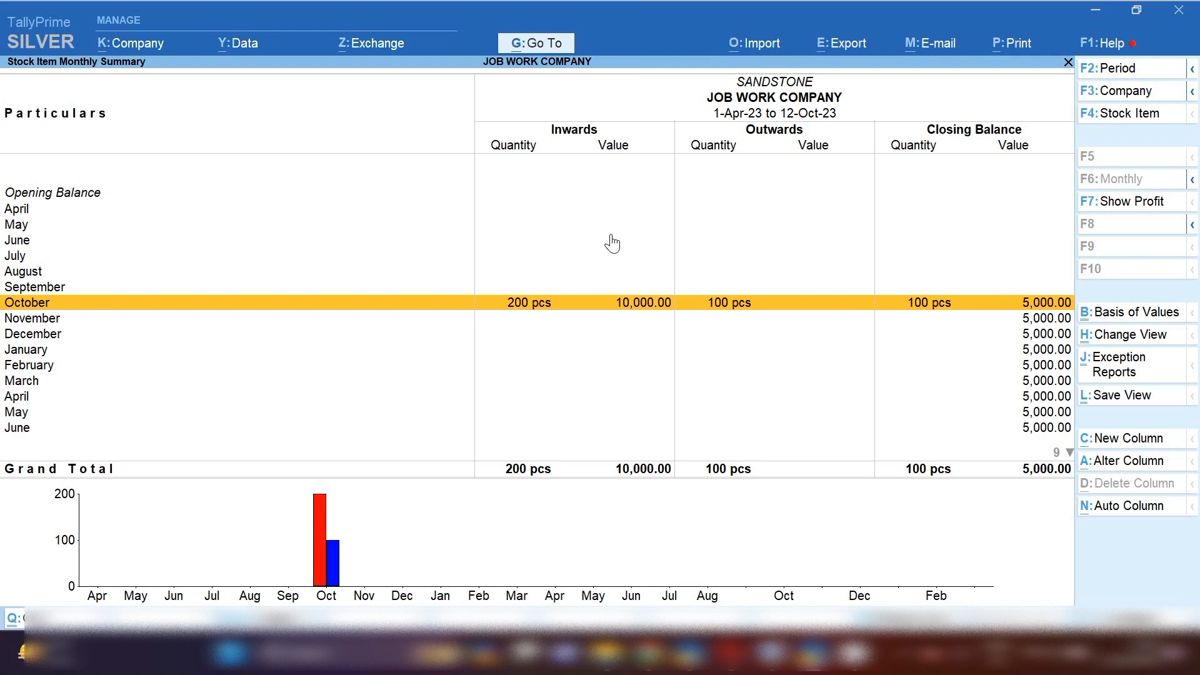
key("Return")
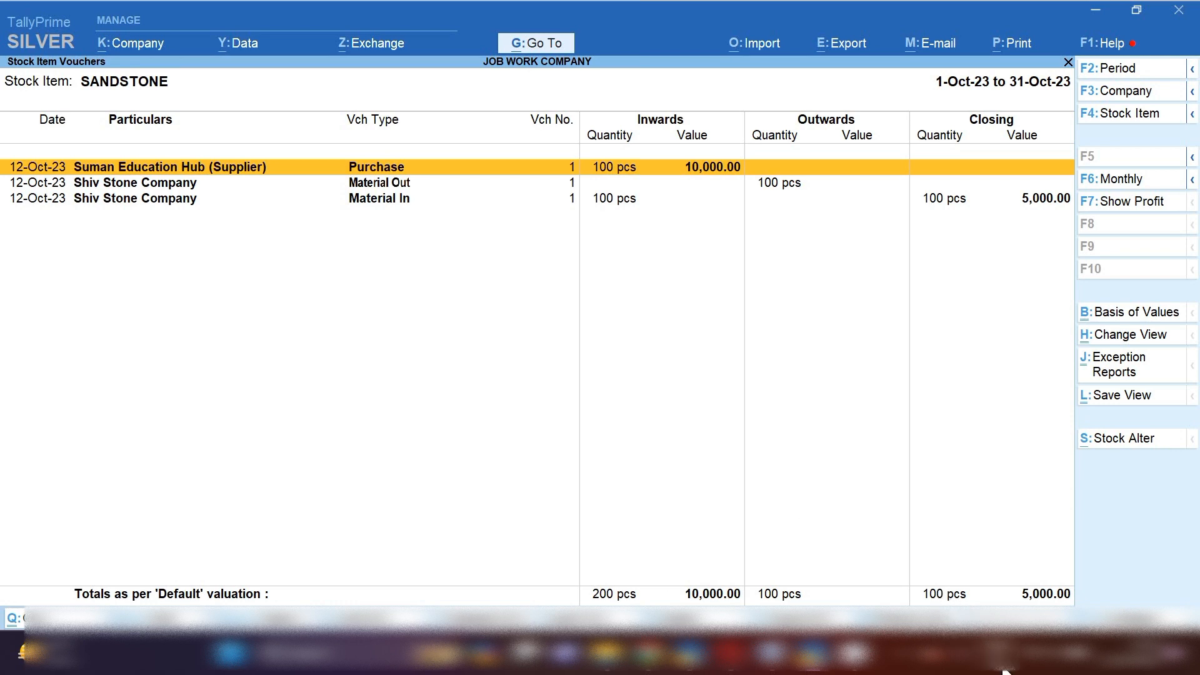
left_click(902, 653)
right_click(865, 596)
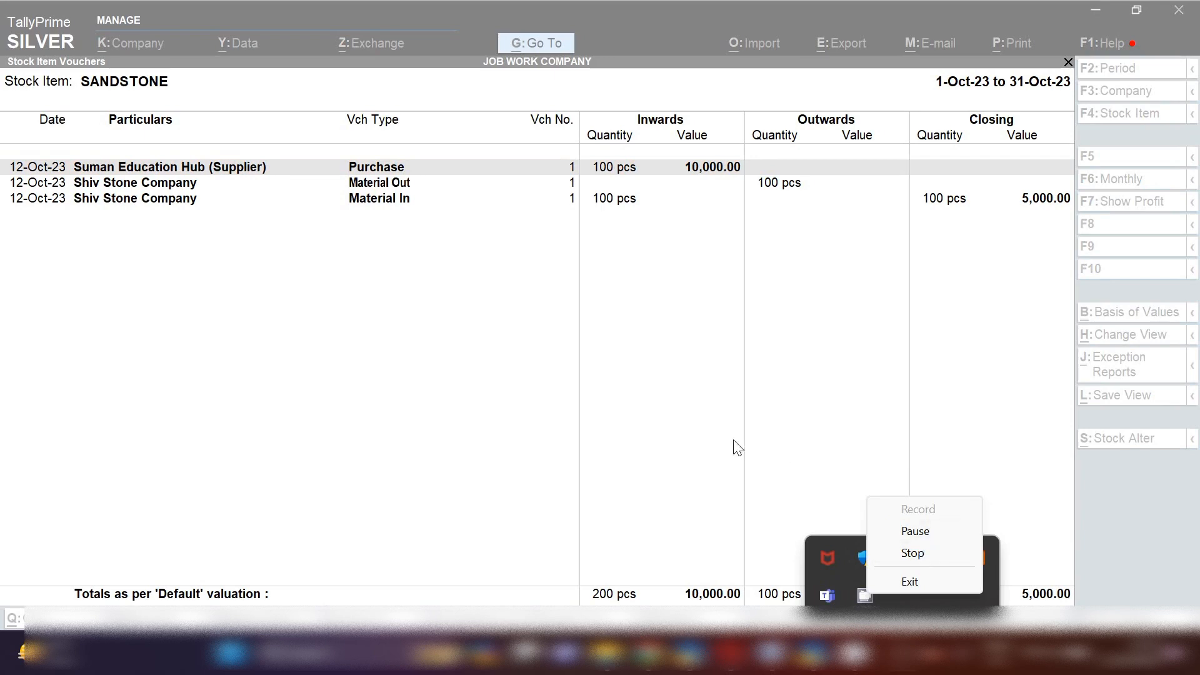
left_click(697, 437)
- Compare SANDSTONE's October totals in the monthly summary with its Purchase, Material Out and Material In vouchers
key("Escape")
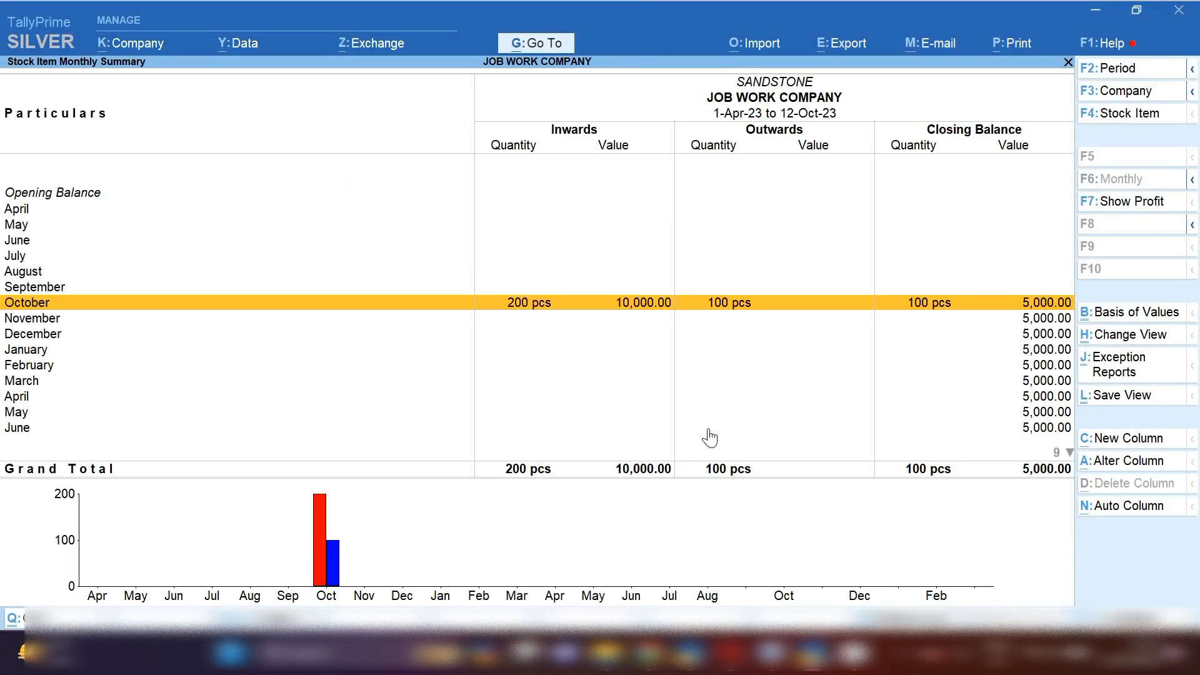
key("Return")
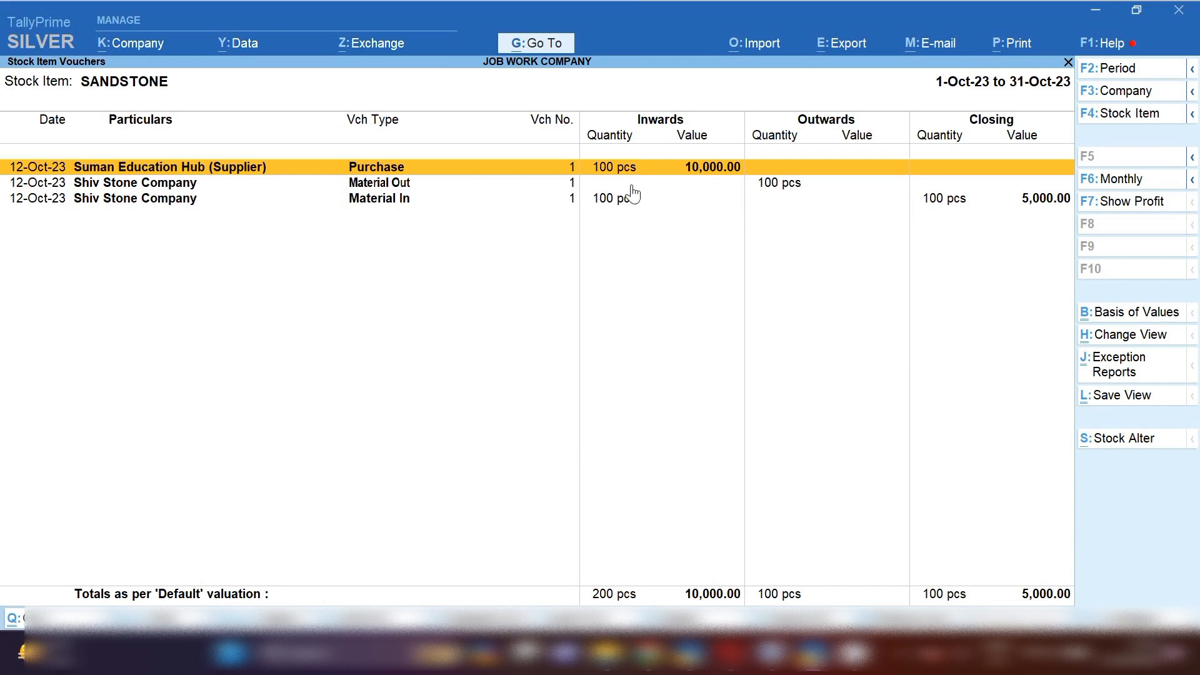
key("Escape")
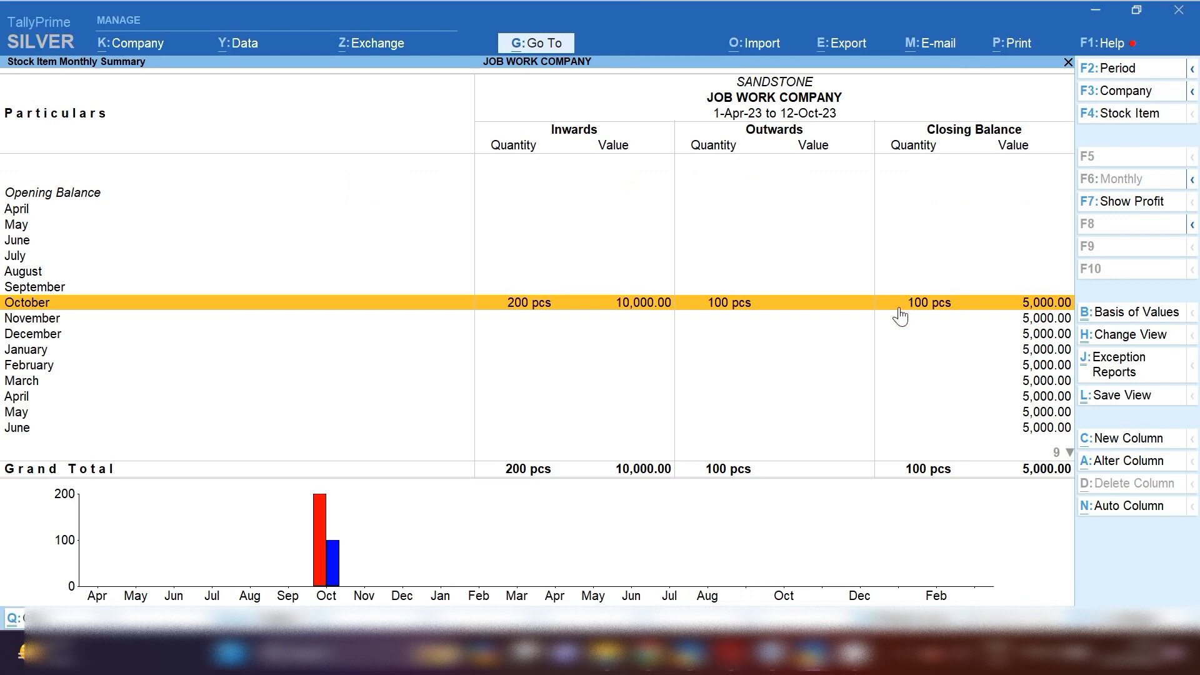
double_click(656, 302)
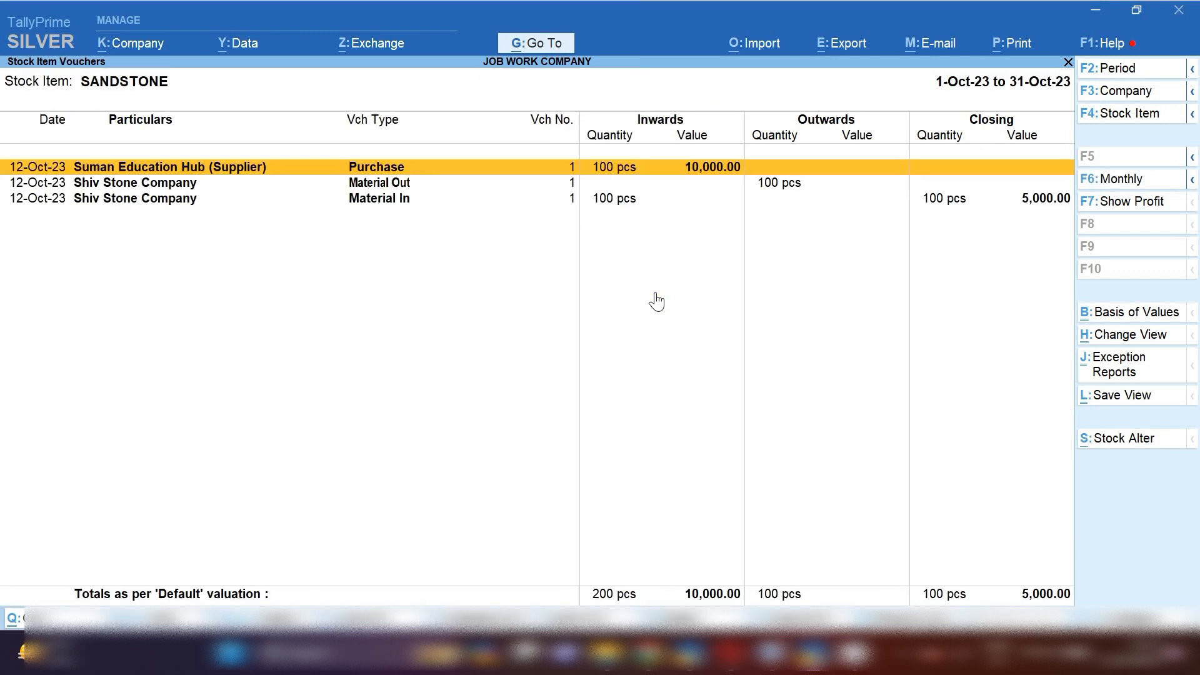
key("Down")
key("Down")
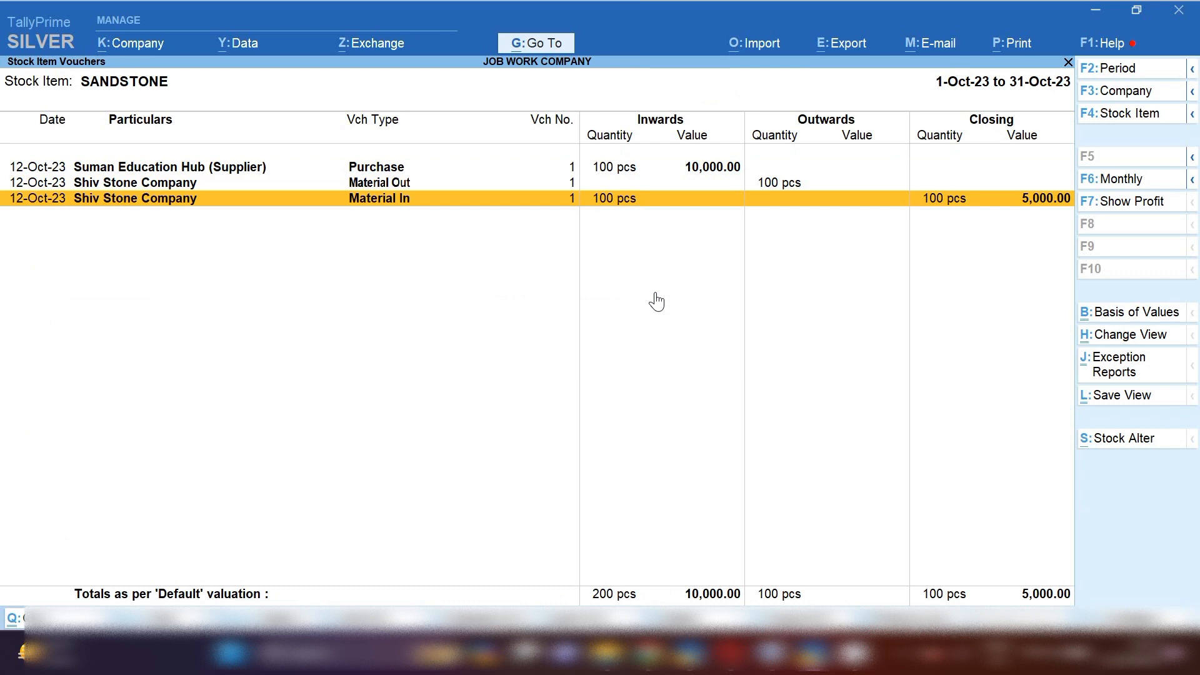
key("Up")
key("Up")
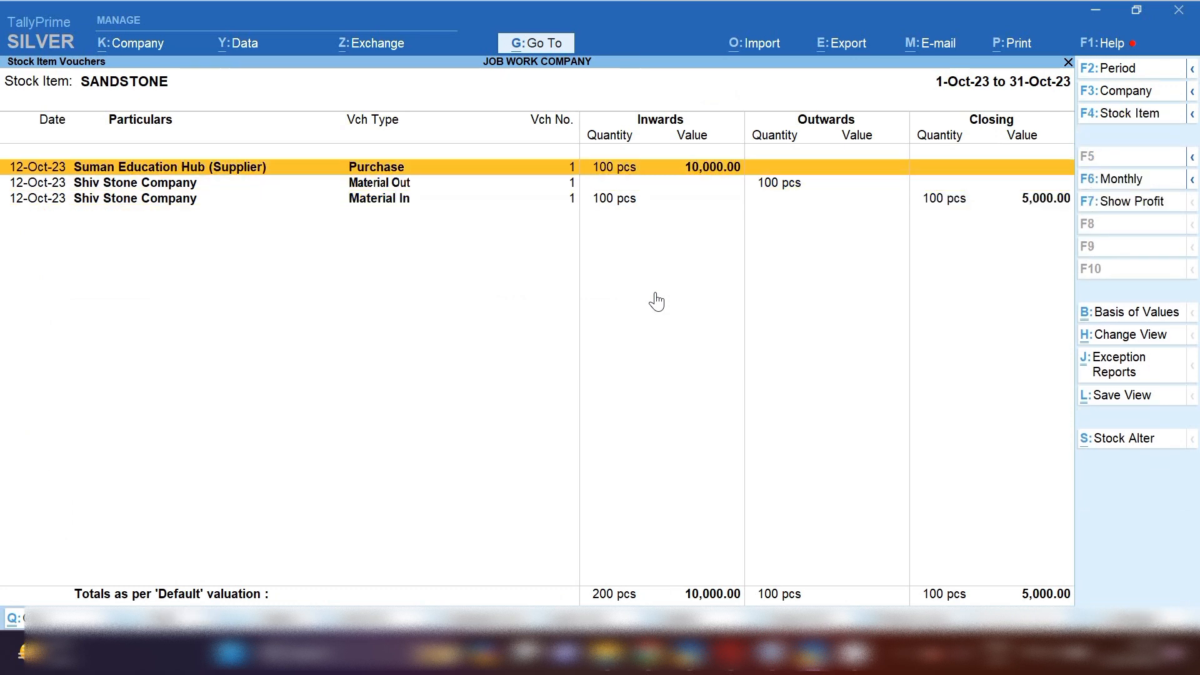
- Start a Purchase voucher dated 20-Oct-23 with supplier invoice number 546 and the same invoice date
key("alt+a")
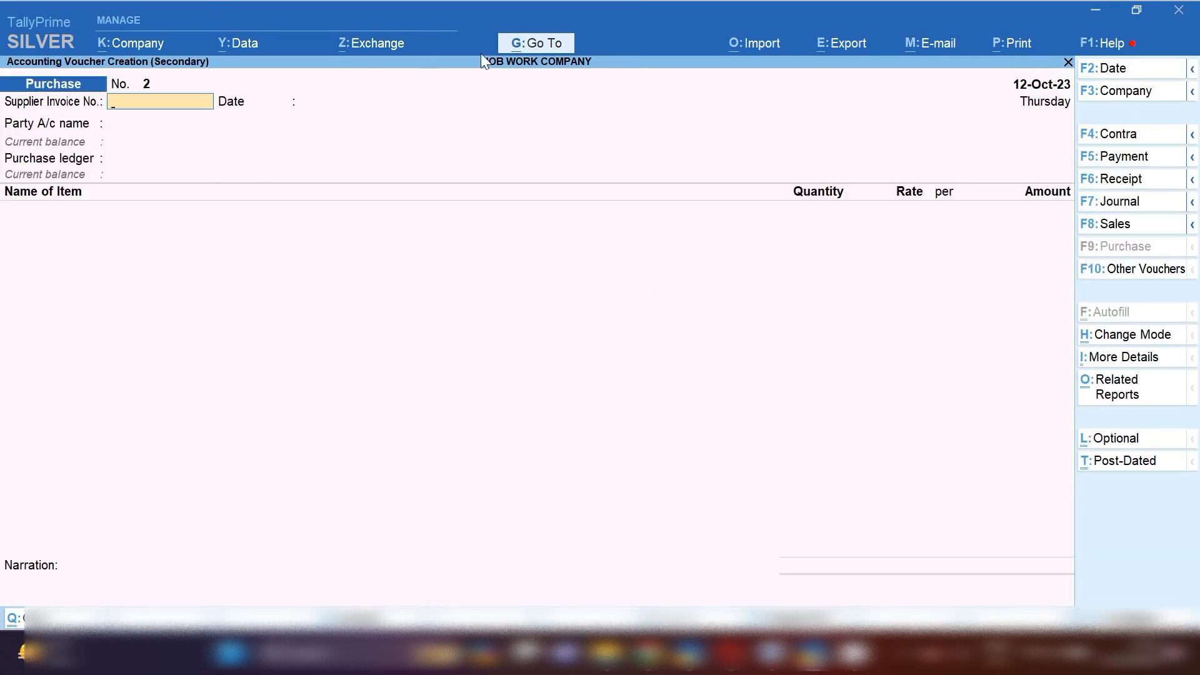
key("F2")
type("20.10.23")
key("Return")
type("546")
key("Return")
key("Return")
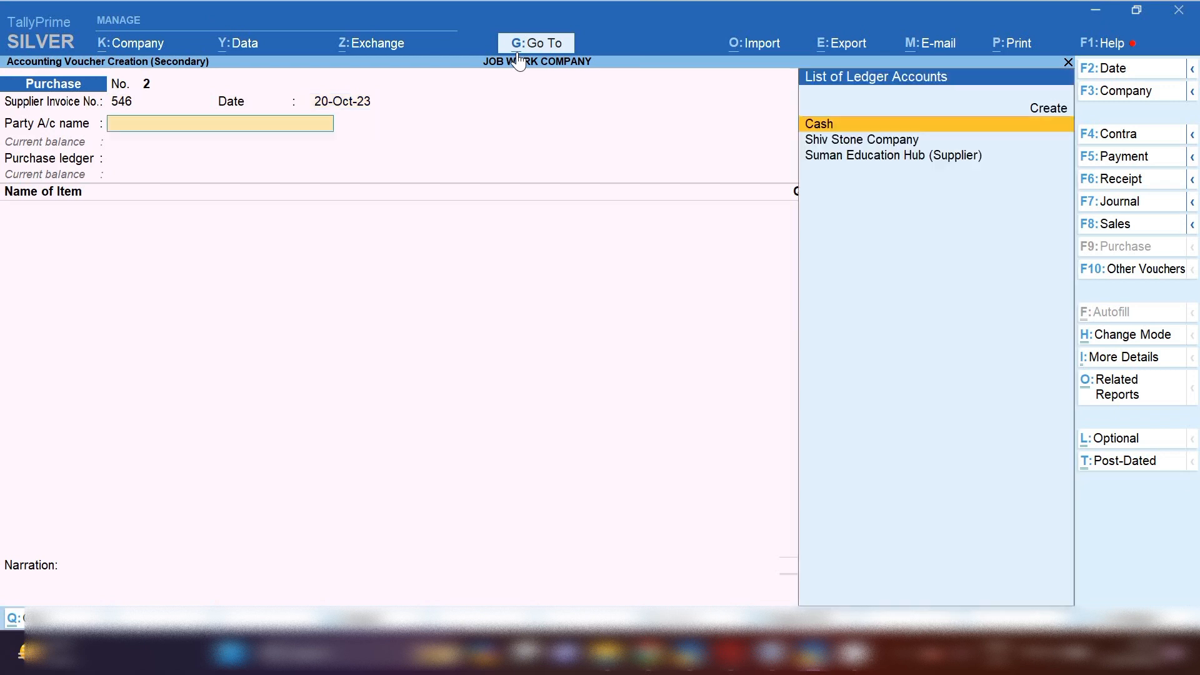
- Set the purchase party to Shiv Stone Company, leaving the receipt details blank
key("Down")
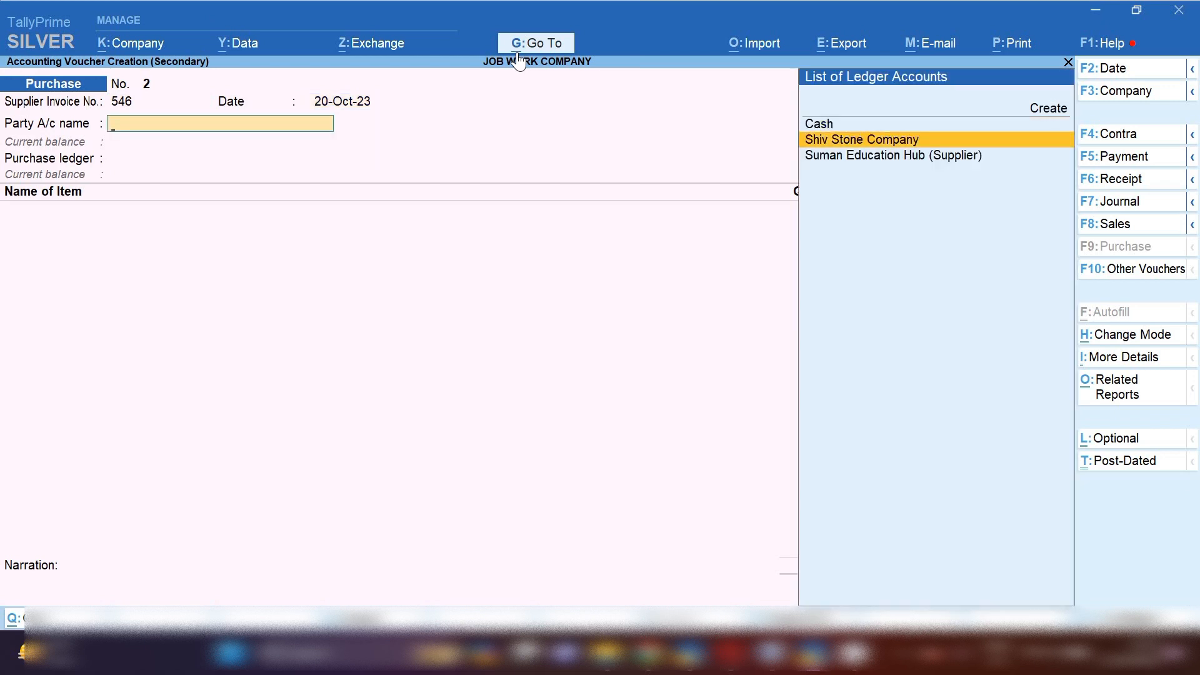
key("Return")
key("Return")
key("Return")
key("Return")
key("Return")
key("Return")
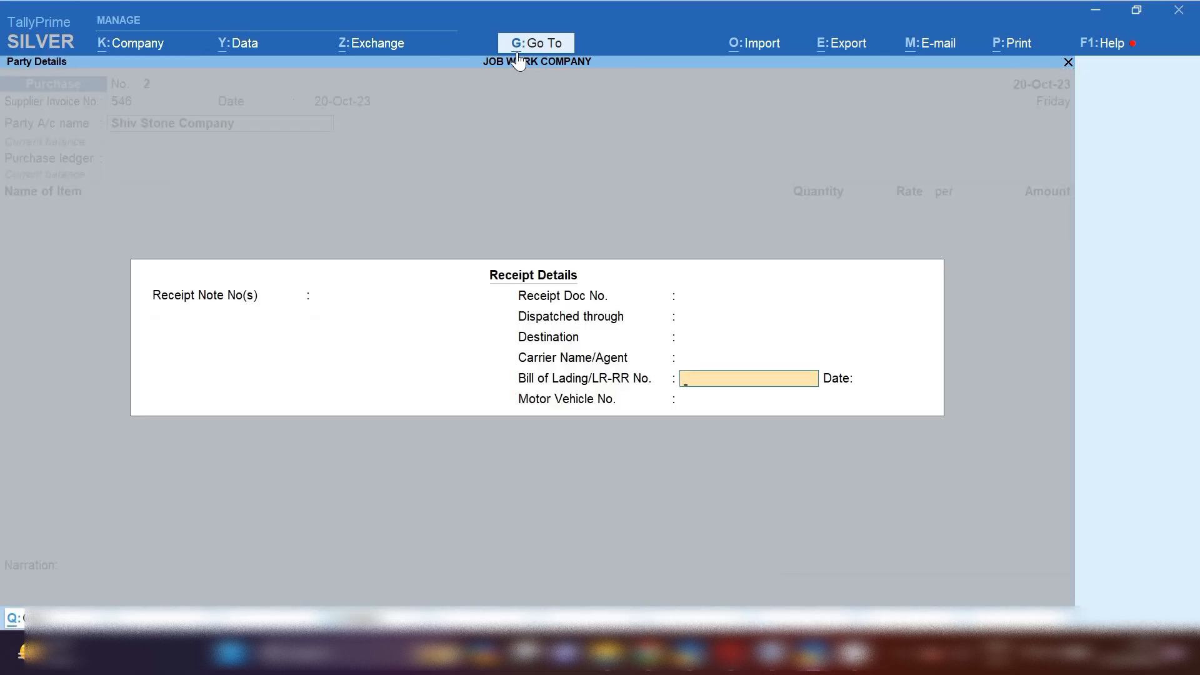
key("Return")
key("Return")
key("Return")
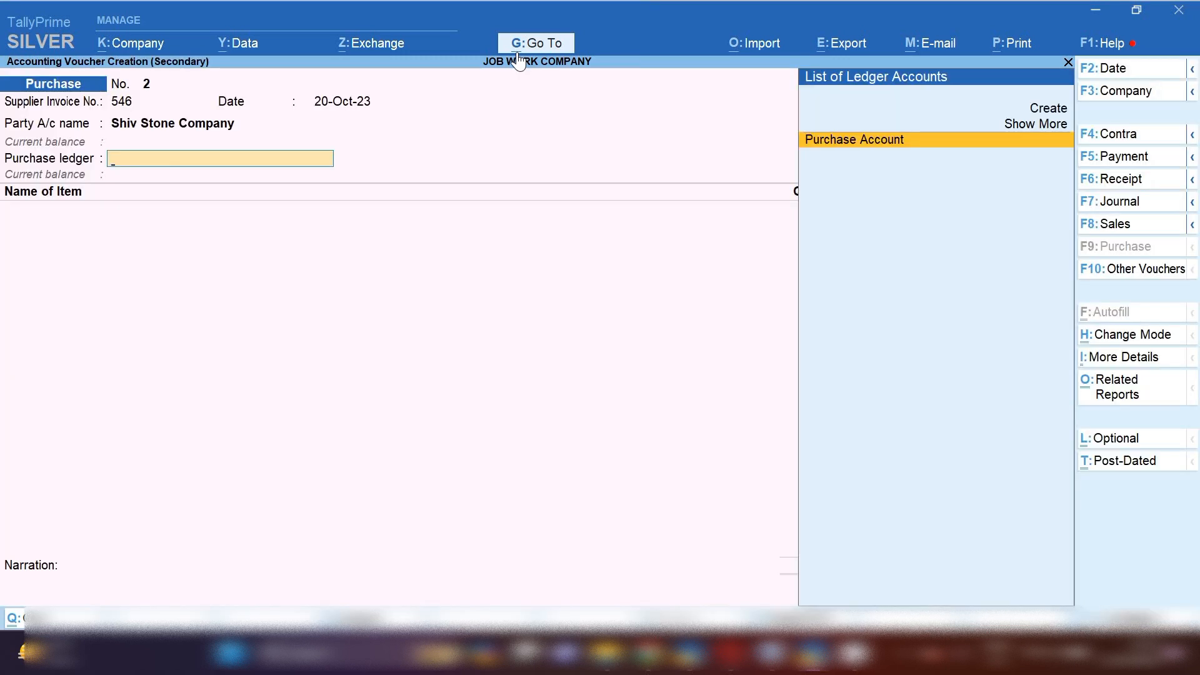
key("Return")
type("S")
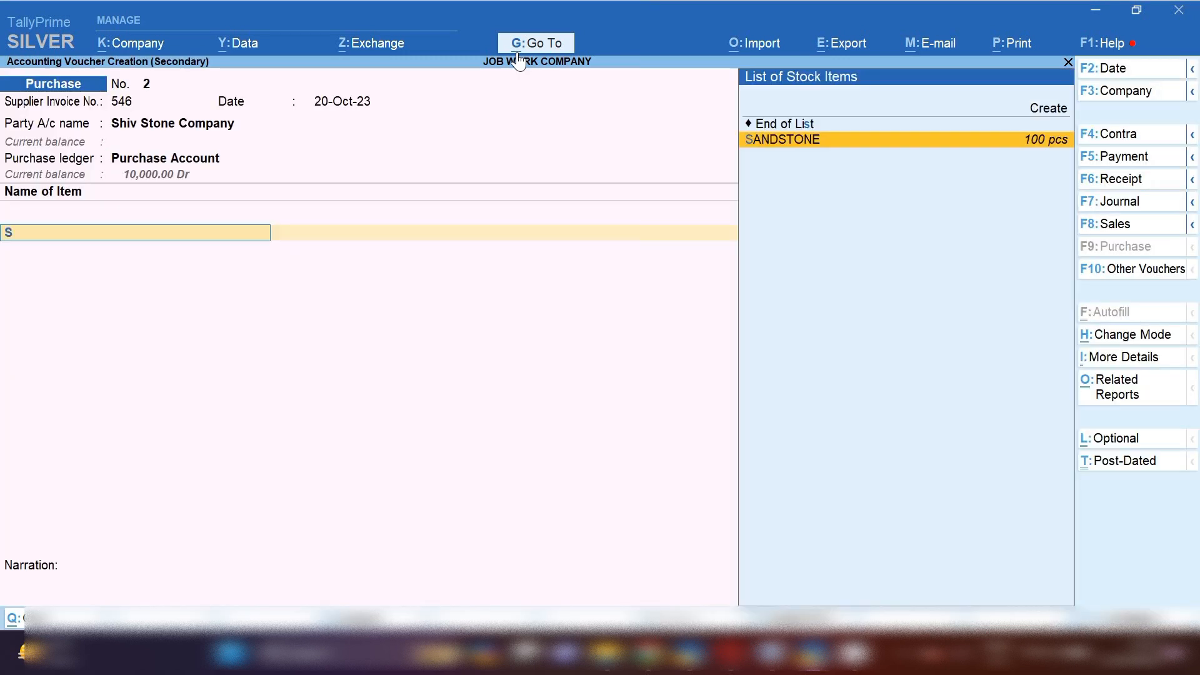
key("Return")
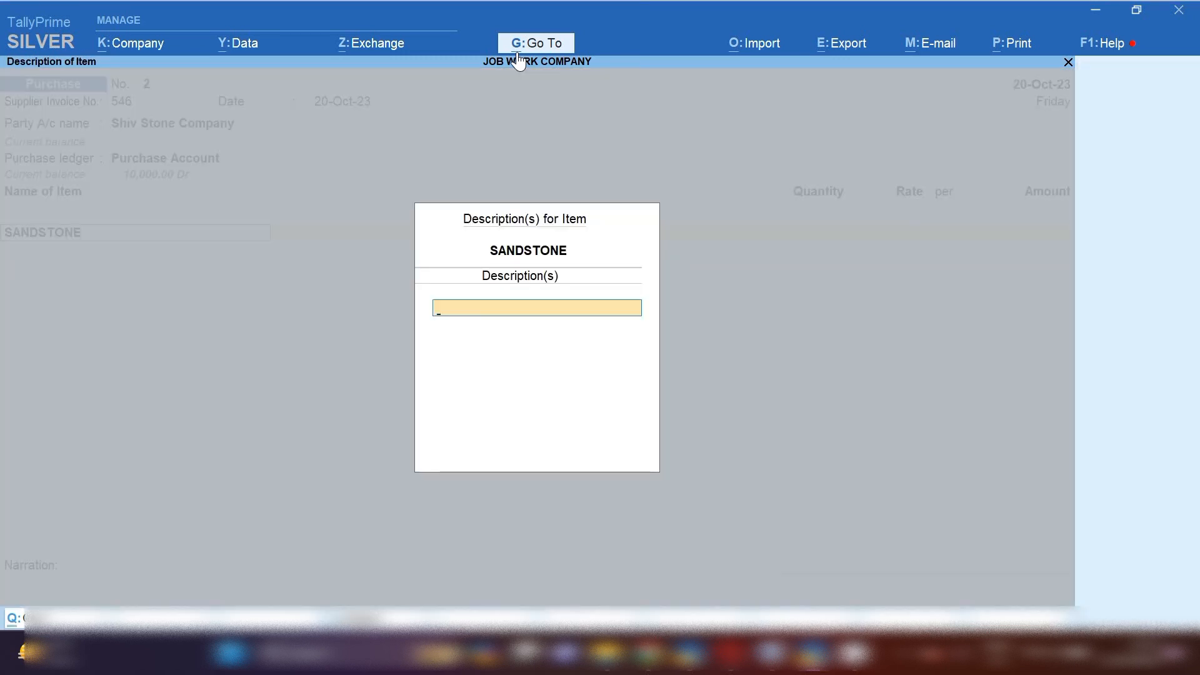
key("Escape")
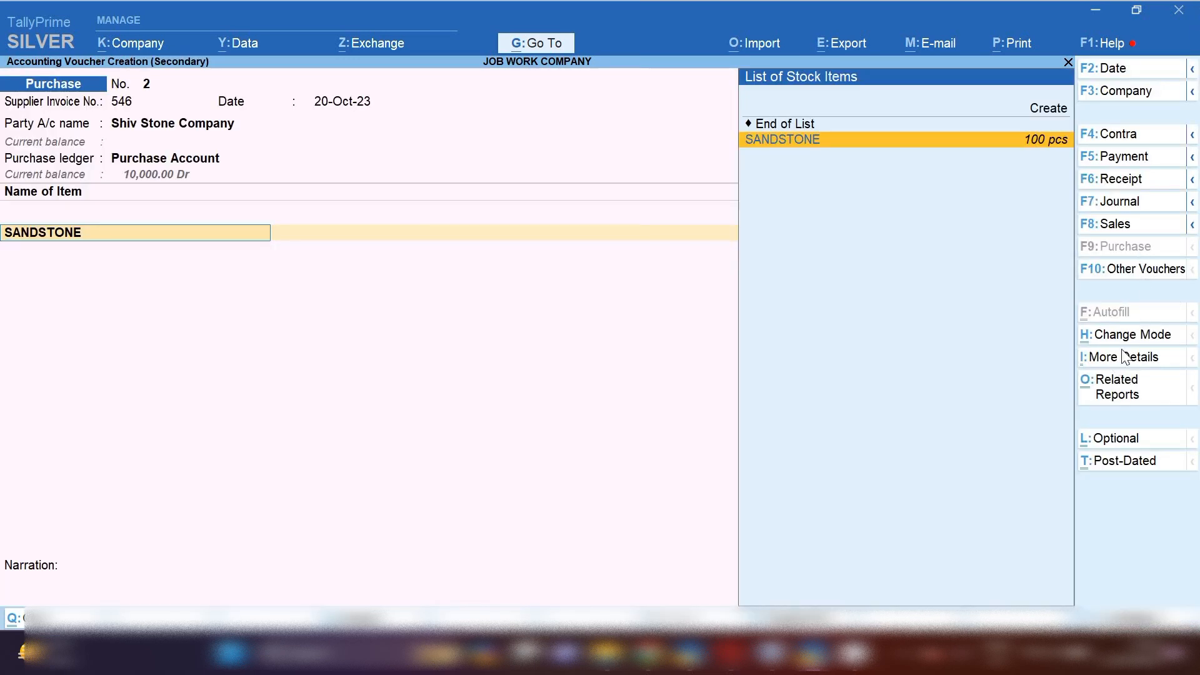
- Change the Purchase voucher's mode to Accounting Invoice and accept the existing invoice and party details up to the particulars
left_click(1125, 331)
key("Down")
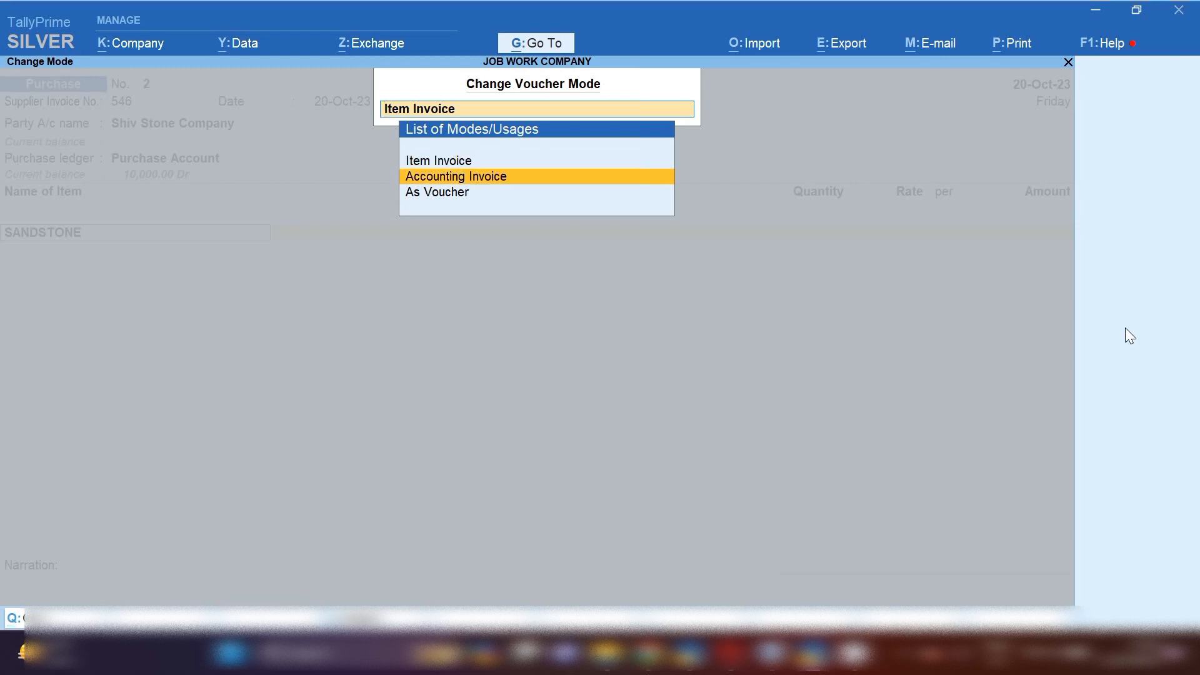
key("Return")
key("Return")
key("Return")
key("Return")
key("Return")
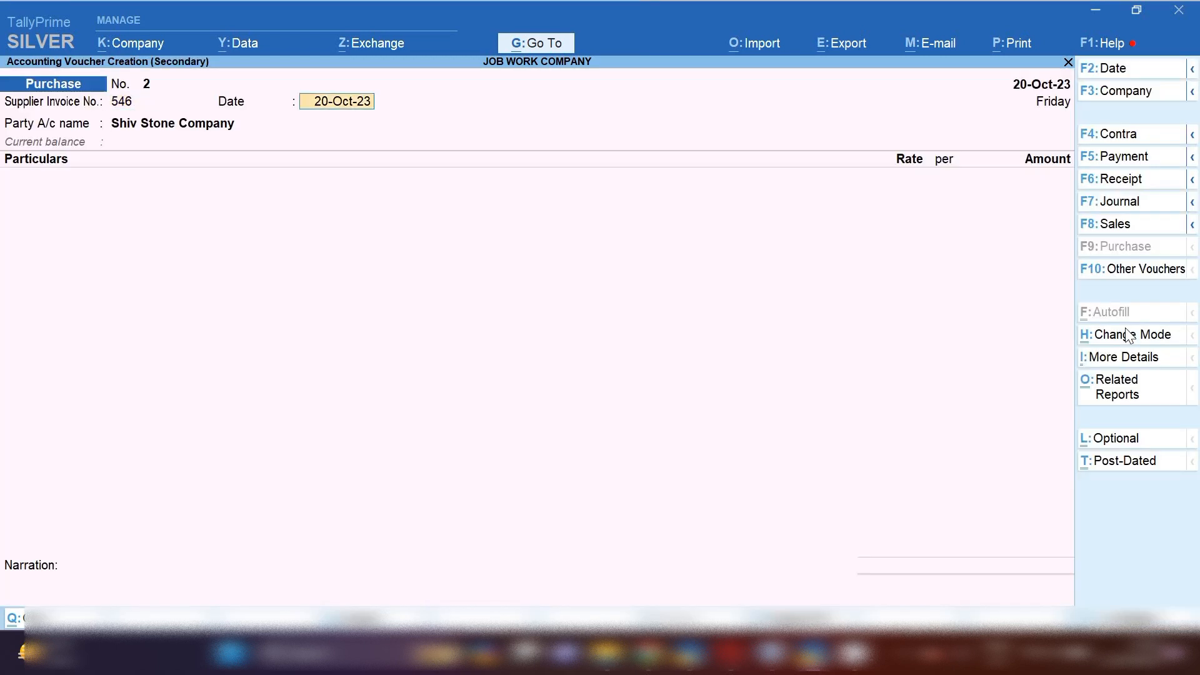
key("Return")
key("Return")
key("Return")
key("Return")
key("Return")
key("Return")
key("Return")
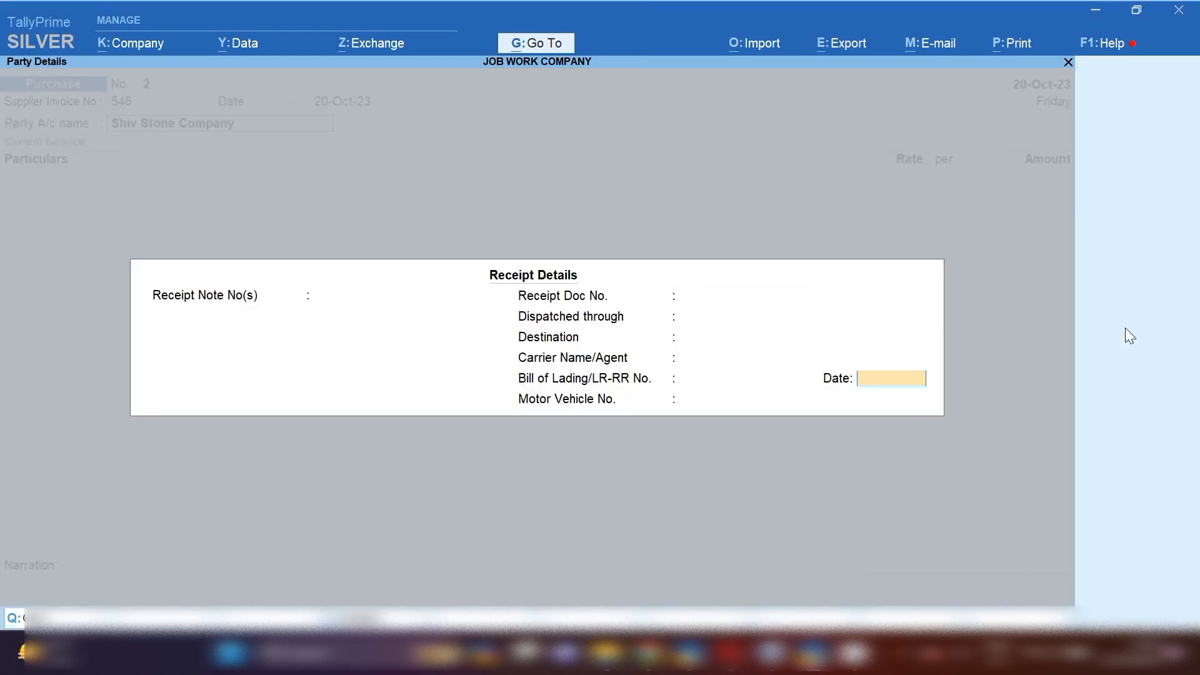
key("BackSpace")
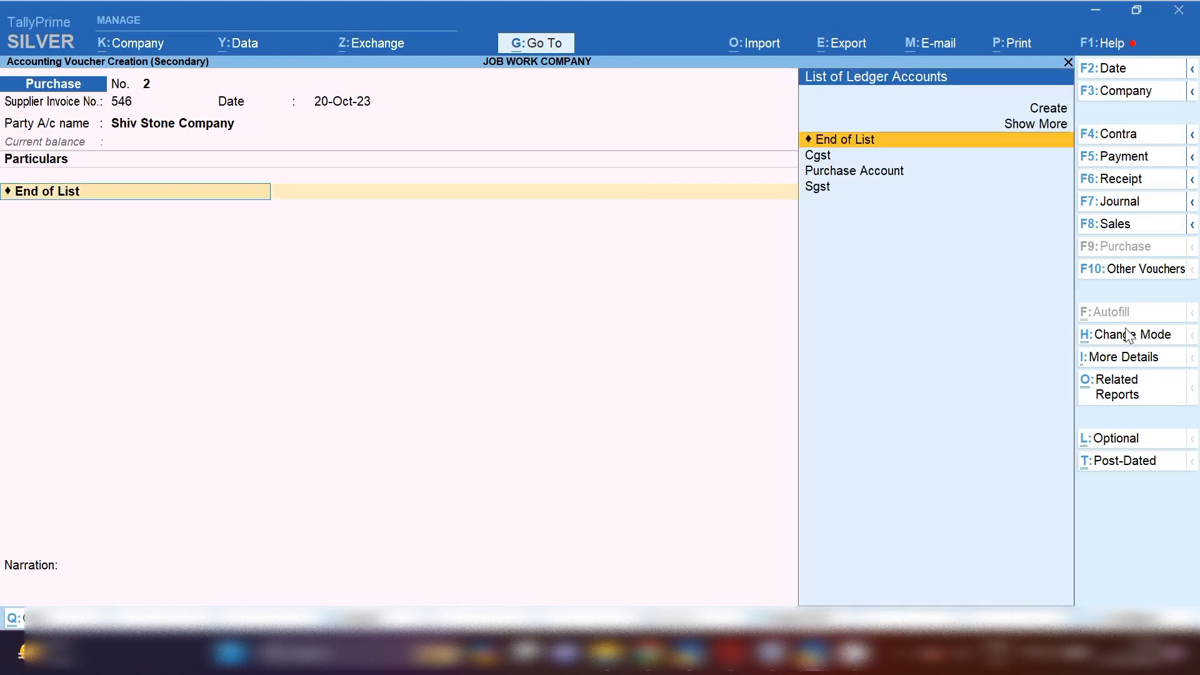
- Start a new ledger named Job Work Charges and place it under the Direct Expenses group
key("alt+c")
type("Job Work charges")
key("Return")
key("Return")
type("di")
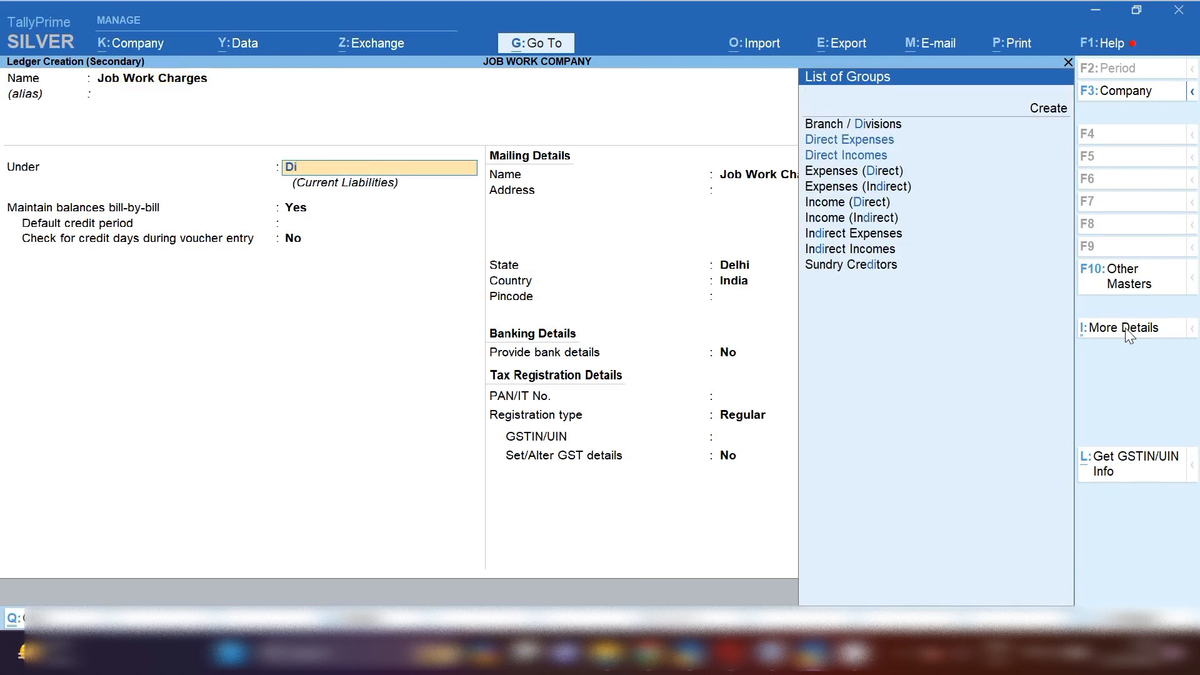
type("re")
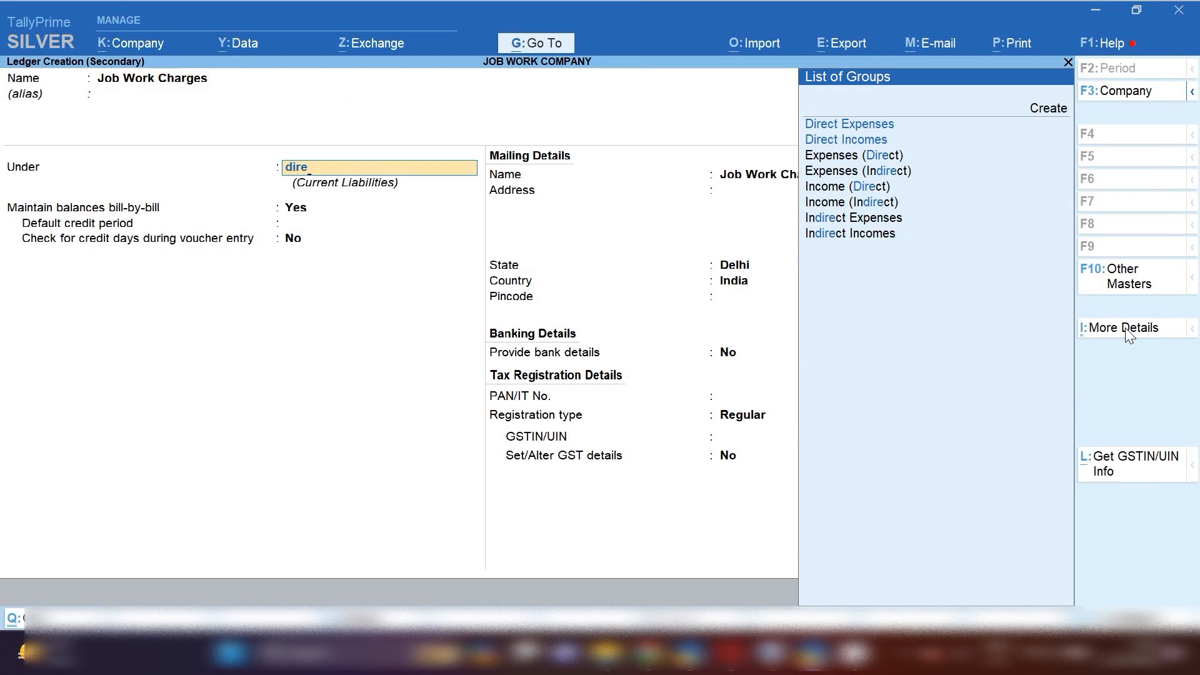
key("Return")
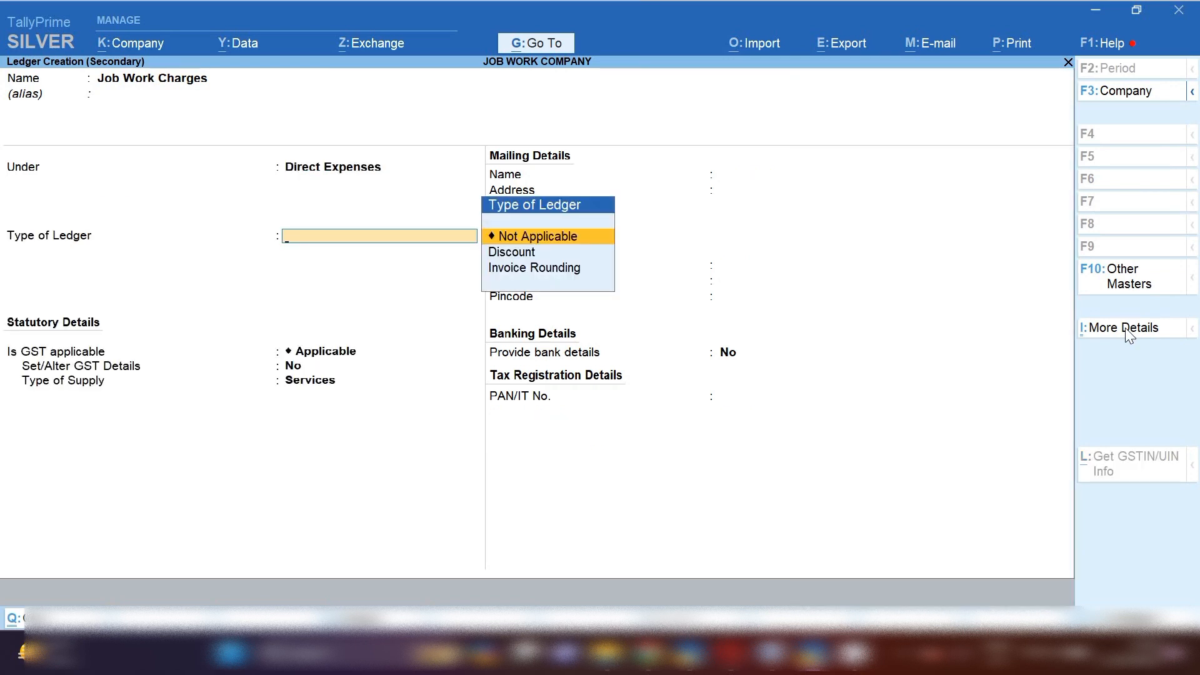
- Keep the Job Work Charges ledger type as Not Applicable and enable setting its GST details
key("Return")
key("Return")
type("y")
key("Return")
key("Return")
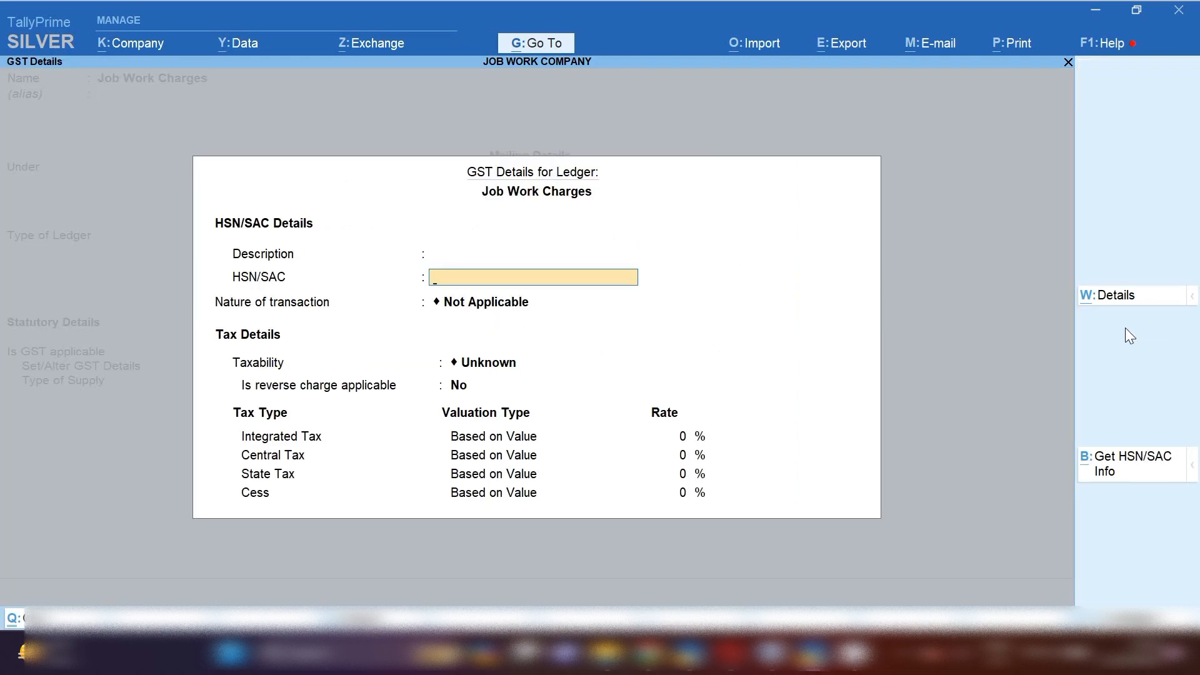
- Leave the HSN/SAC blank and set the ledger's nature of transaction to Purchase Taxable
key("Return")
key("Down")
key("Down")
key("Down")
key("Down")
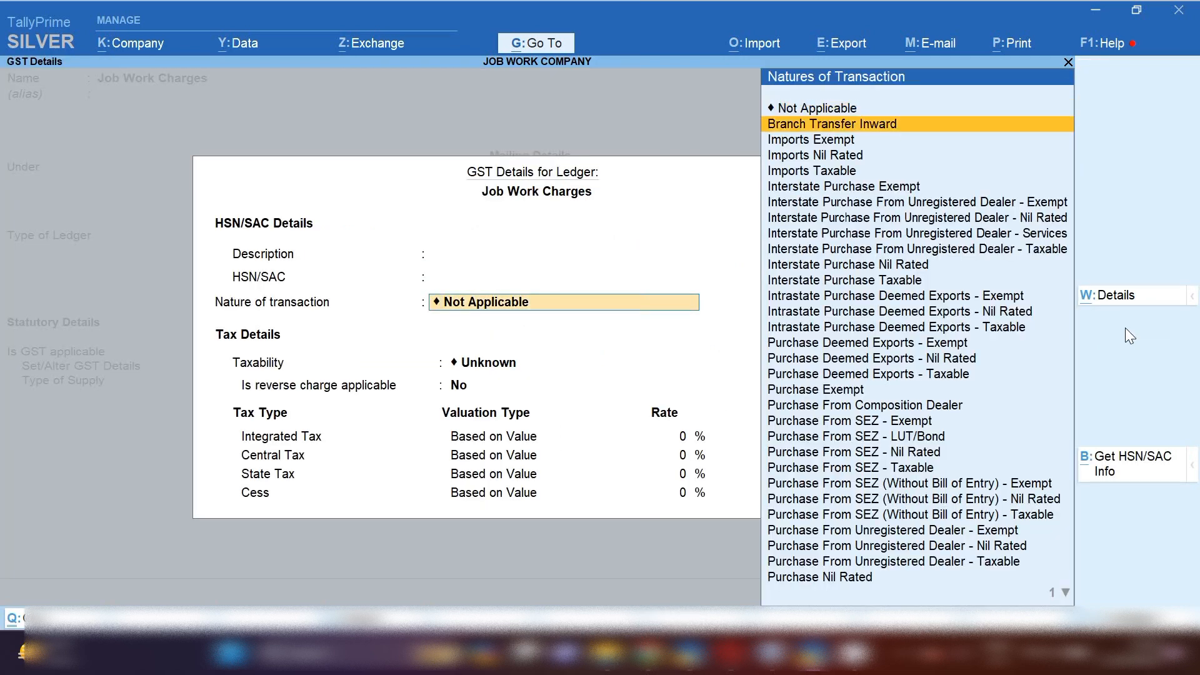
key("Down")
key("Down")
key("Down")
key("Down")
key("Down")
key("Down")
key("Down")
key("Down")
key("Down")
key("Down")
key("Down")
key("Down")
key("Down")
key("Down")
key("Down")
key("Down")
key("Down")
key("Down")
key("Down")
key("Down")
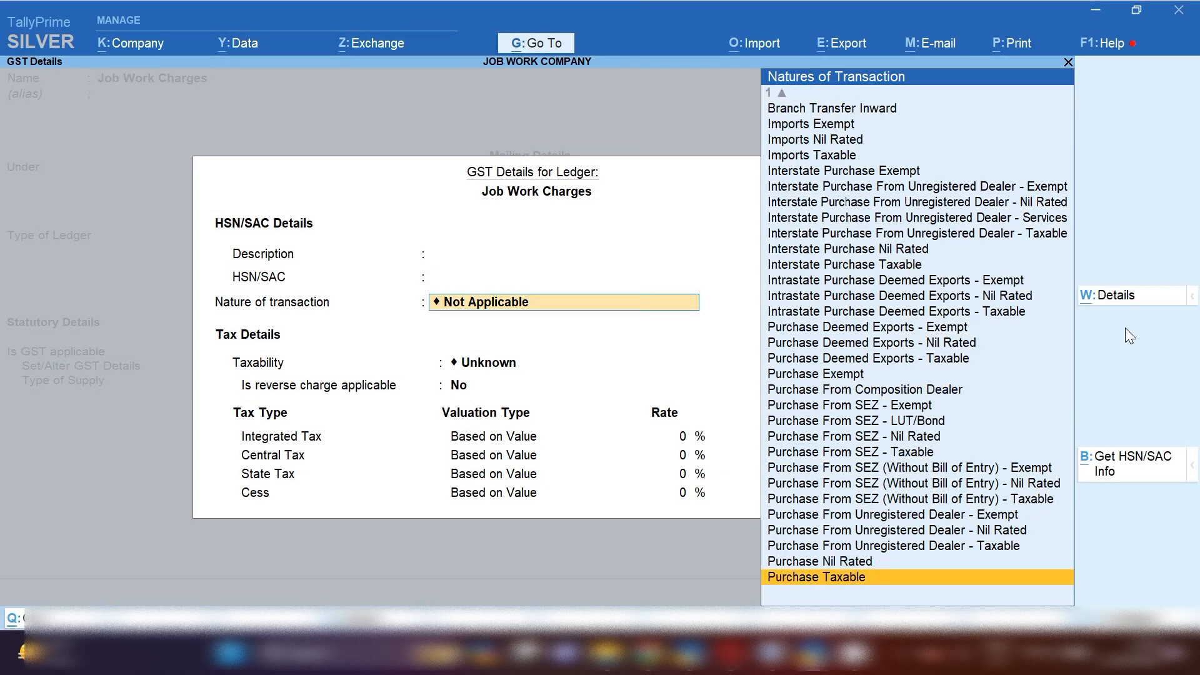
key("Return")
key("Return")
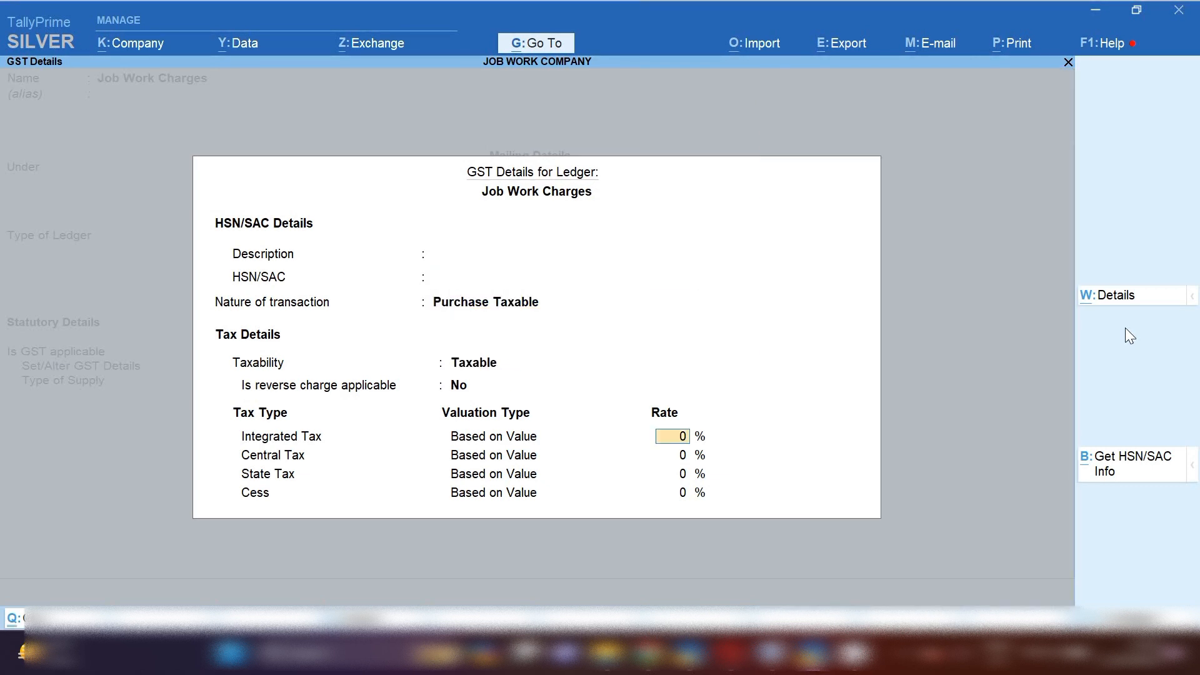
- Set the integrated tax rate to 18% and accept the ledger's GST details
type("18")
key("Return")
key("Return")
key("Return")
key("Return")
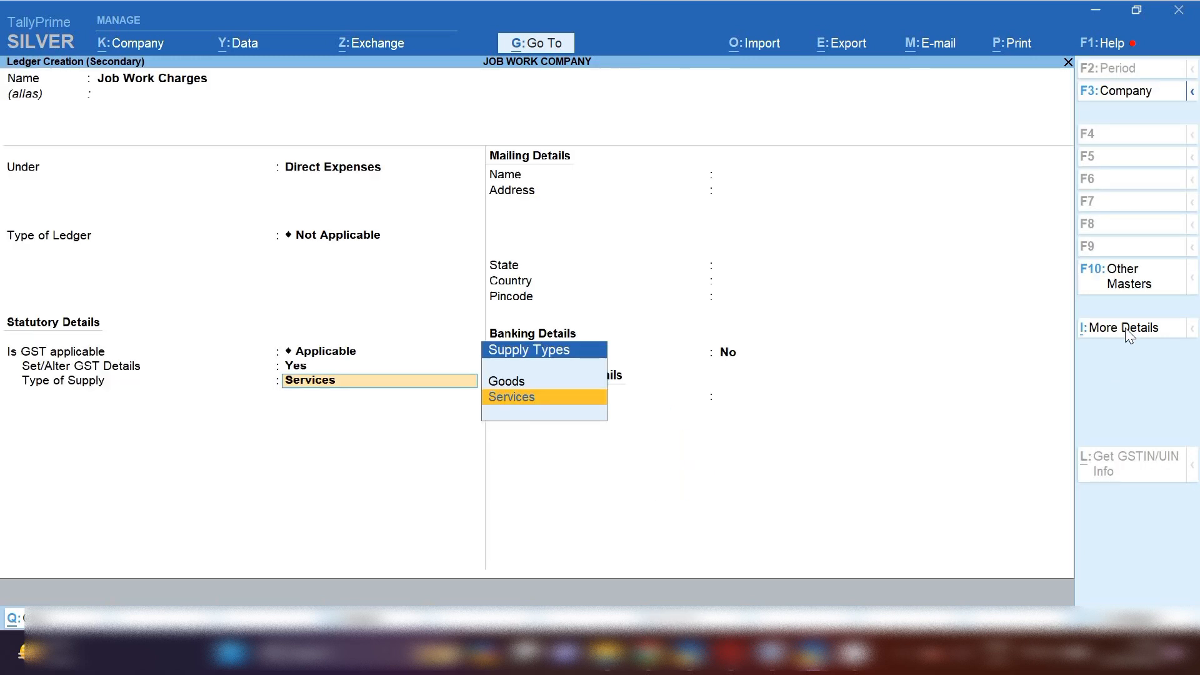
- Keep Services as the type of supply, provide no bank or PAN details, and save the Job Work Charges ledger
key("Return")
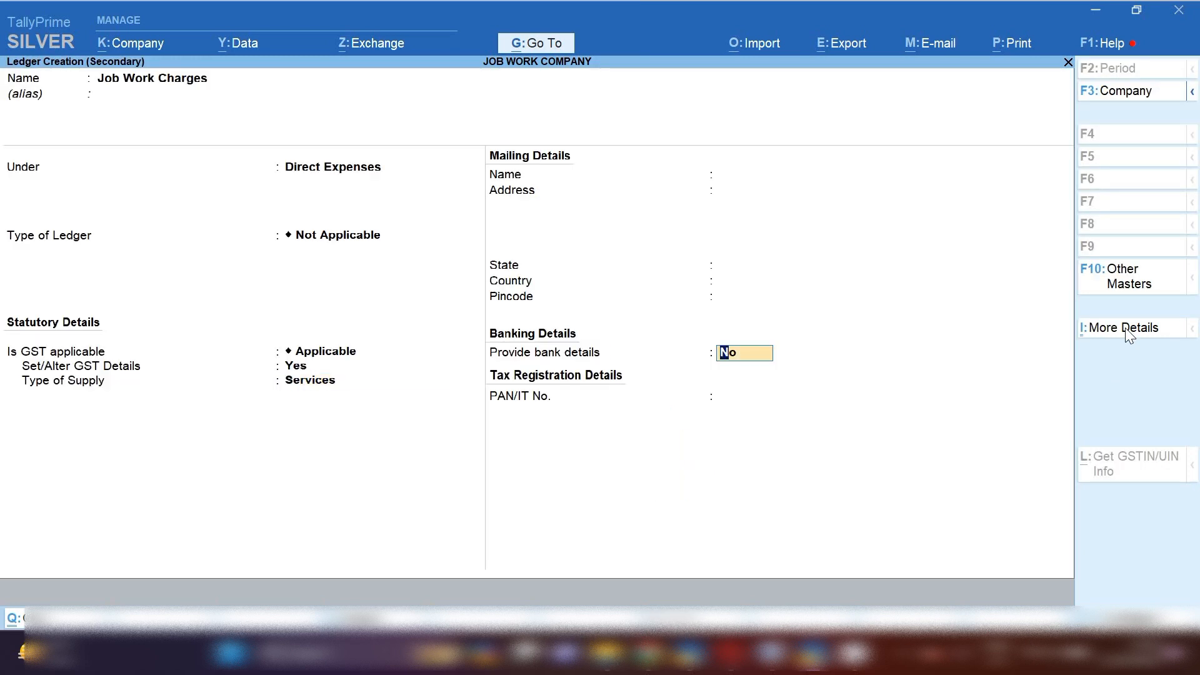
key("Return")
key("Return")
key("Return")
key("Return")
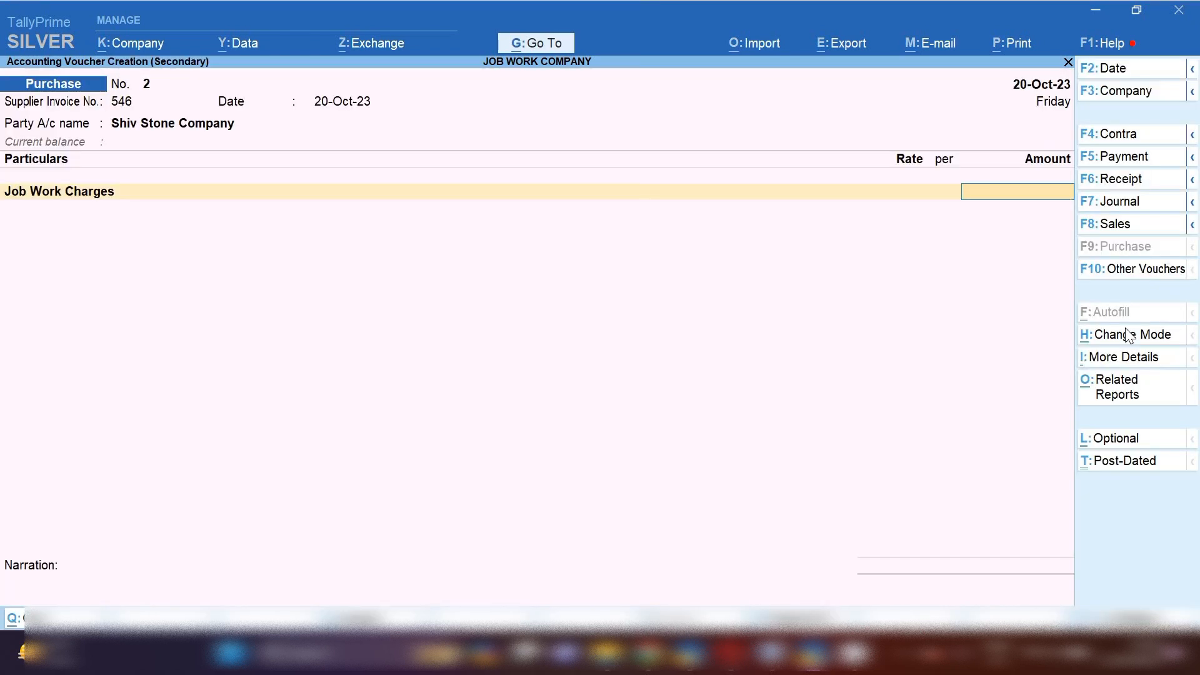
- Enter 5,000 for Job Work Charges and add the Cgst and Sgst ledgers to the purchase voucher
type("5,0")
type("000")
key("Return")
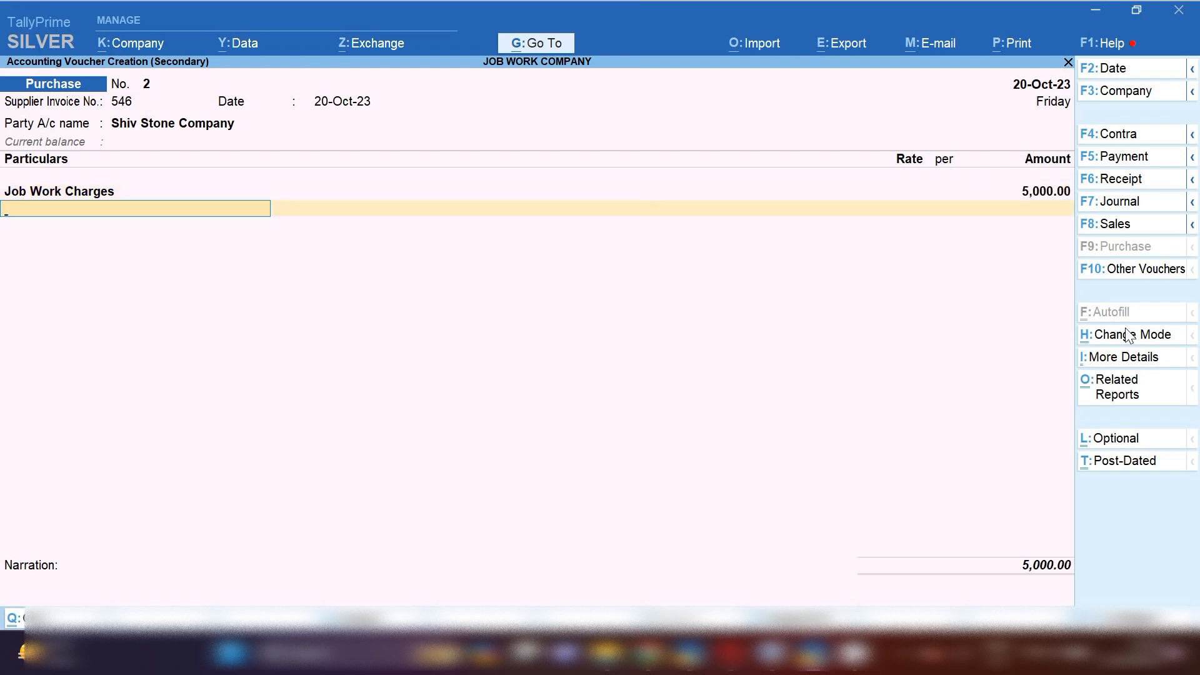
type("Cgs")
key("Return")
key("Return")
key("Return")
type("Sgs")
key("Return")
key("Return")
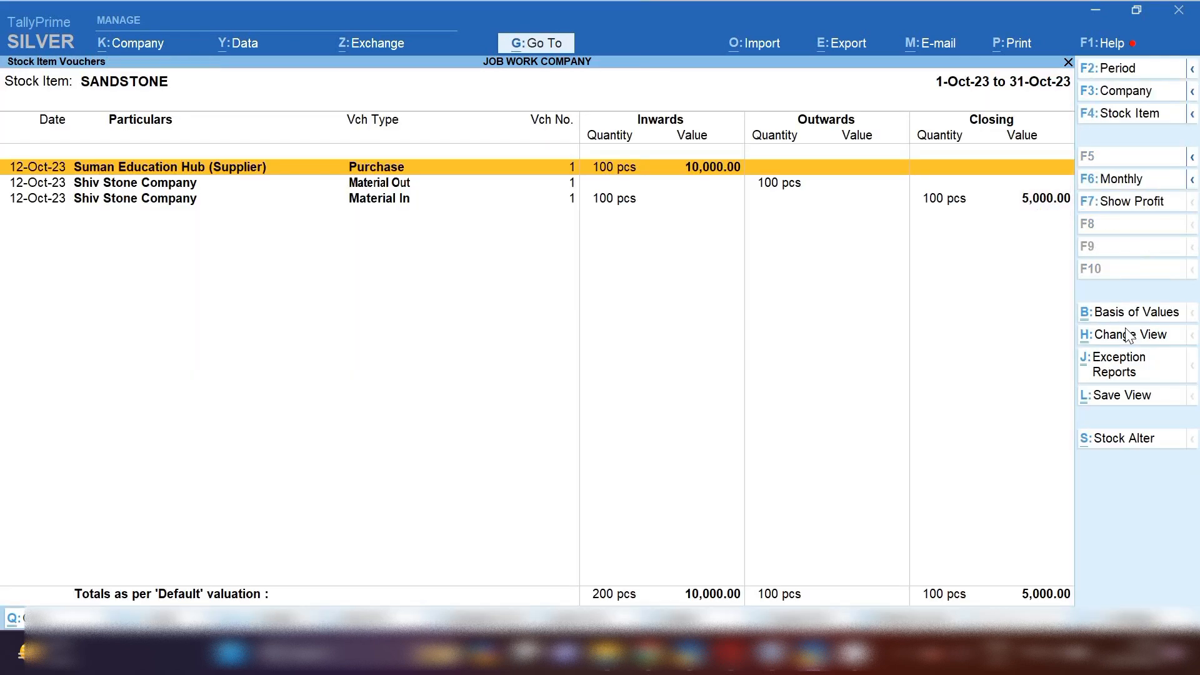
- Close the SANDSTONE stock reports and open the ledger vouchers of Shiv Stone Company from the account books
key("Escape")
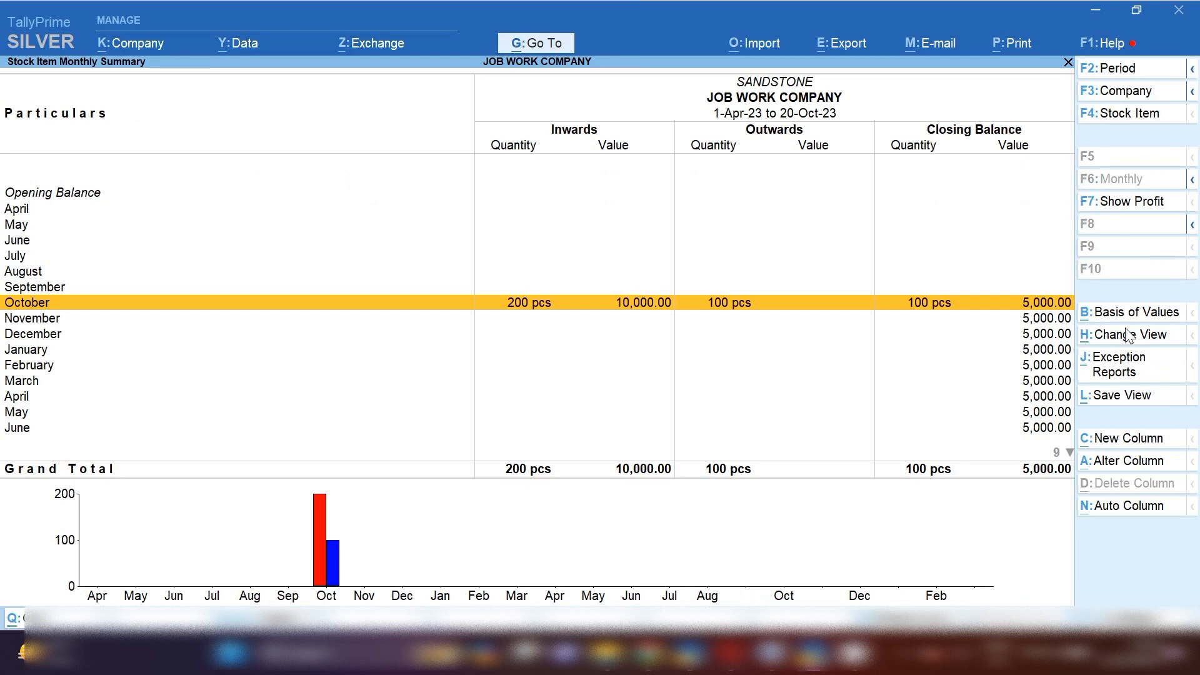
key("Escape")
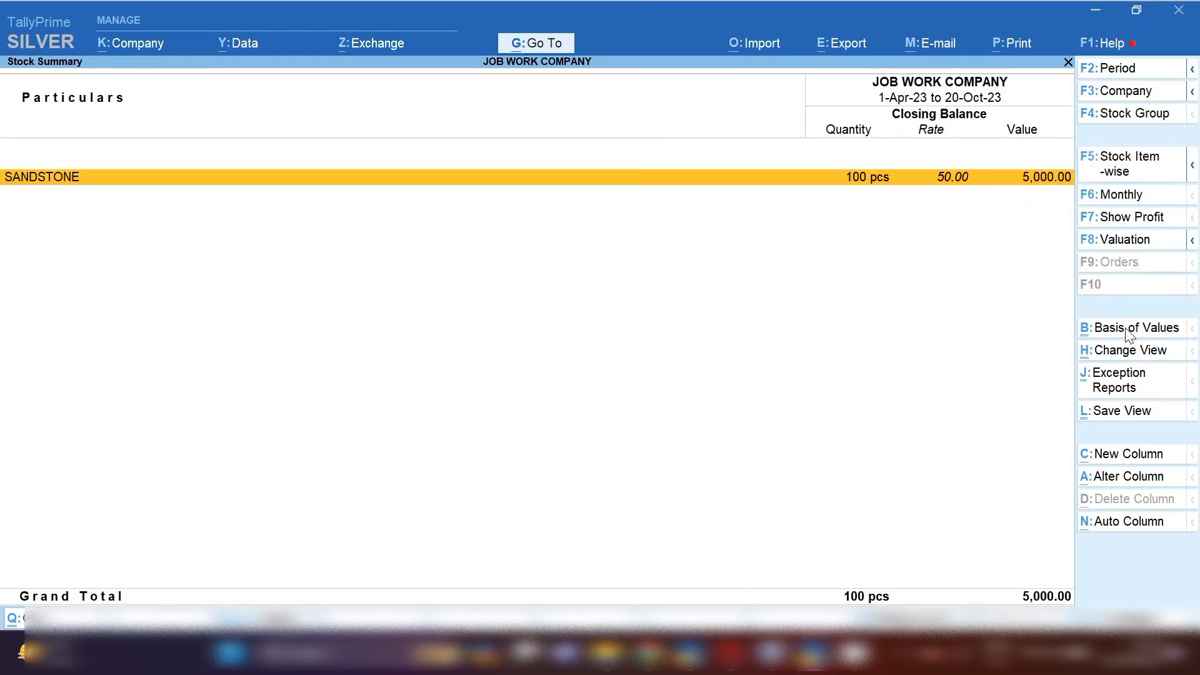
key("Escape")
key("Home")
key("d")
key("a")
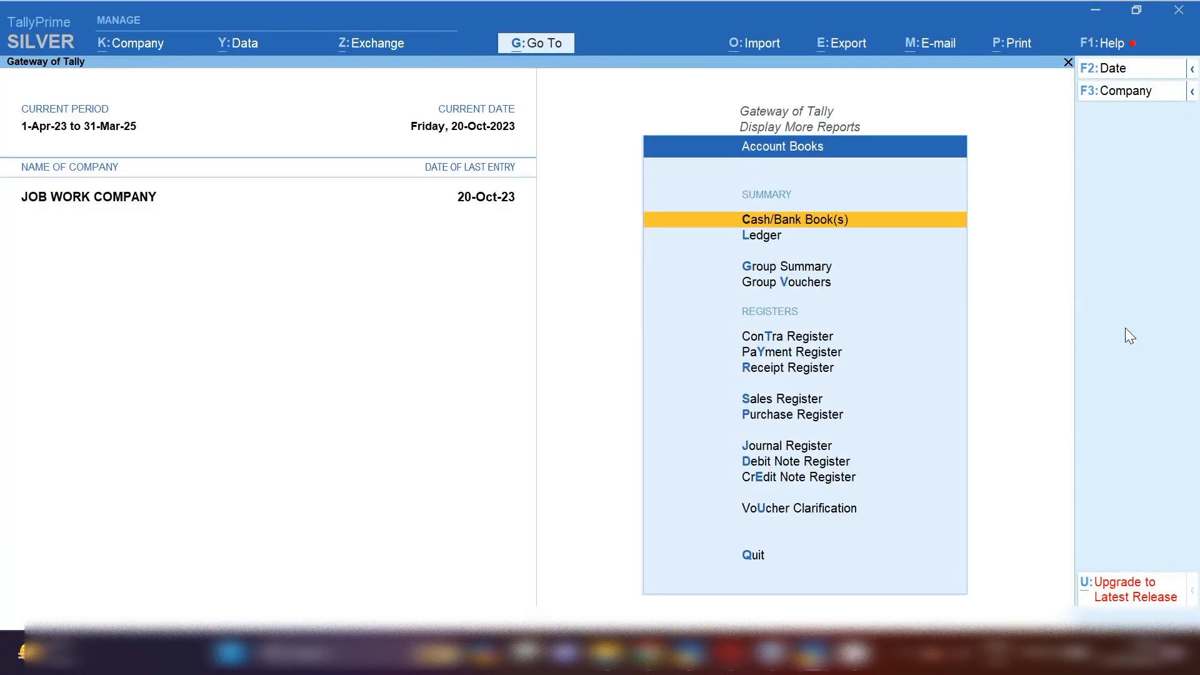
key("l")
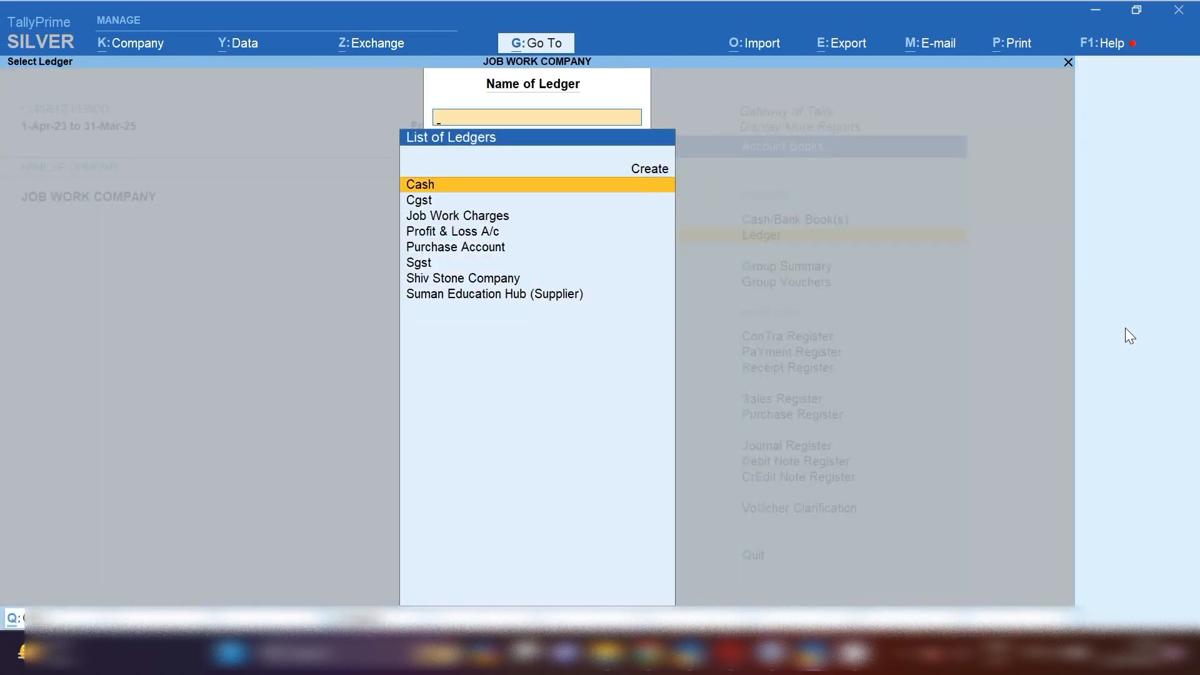
key("Down")
key("Down")
key("Down")
key("Down")
key("Down")
key("Down")
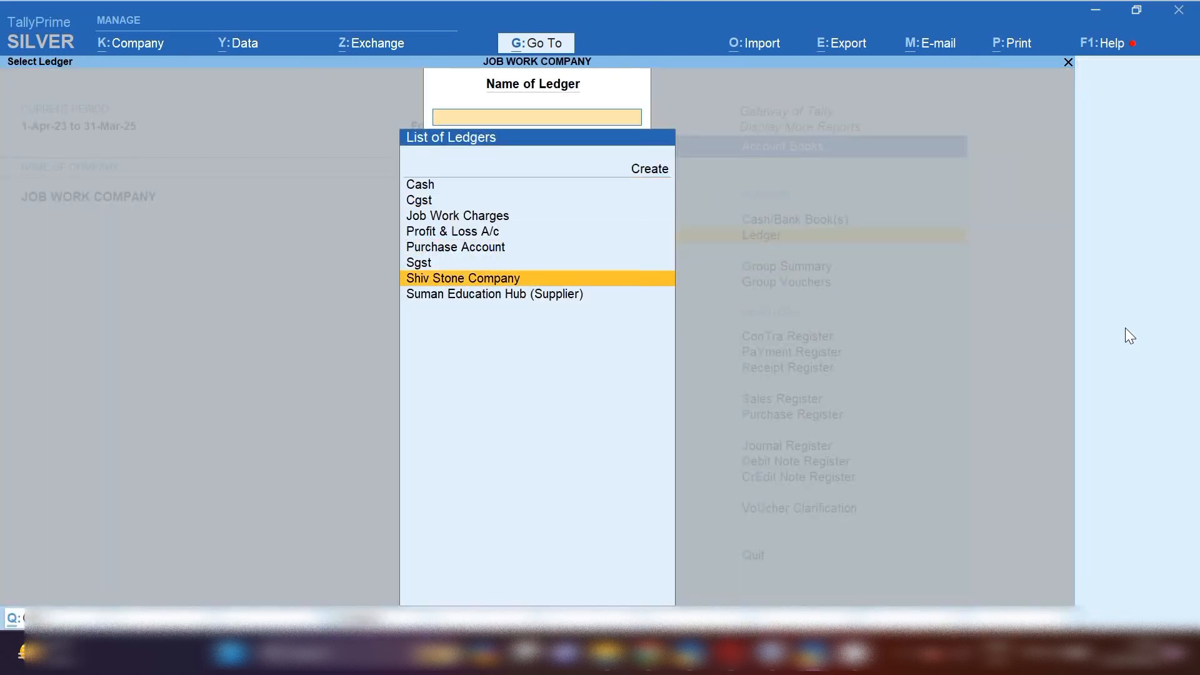
key("Return")
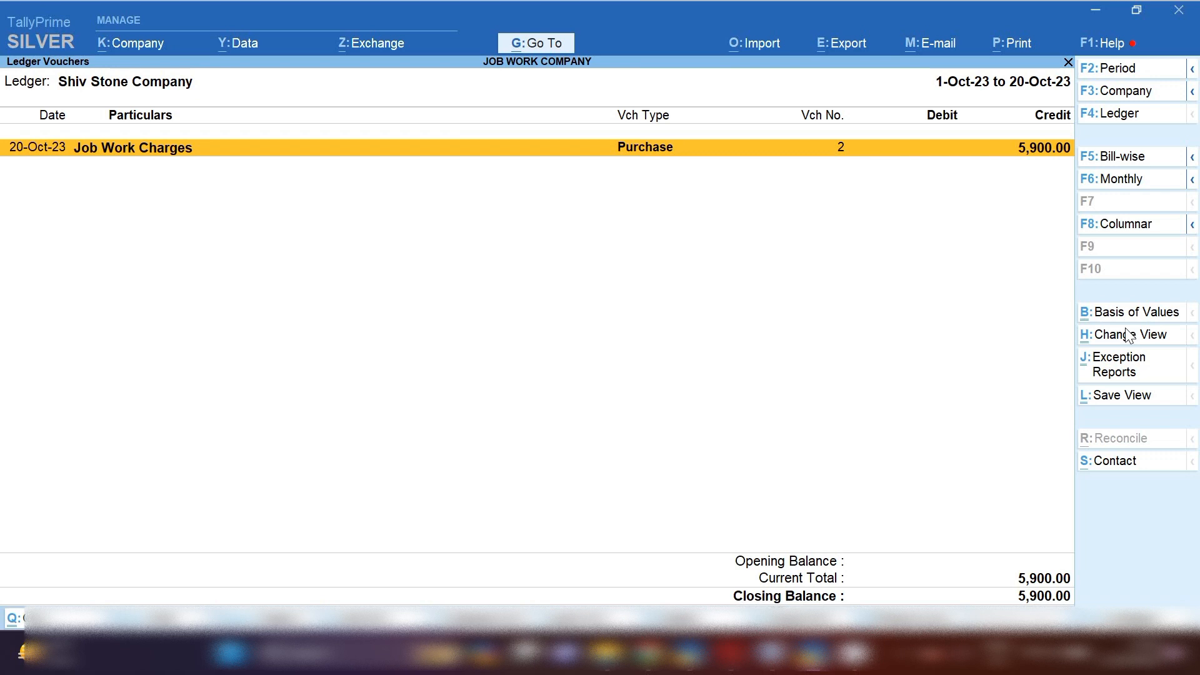
- Add a Payment voucher from the ledger report and debit Shiv Stone Company with 5,900
key("alt+a")
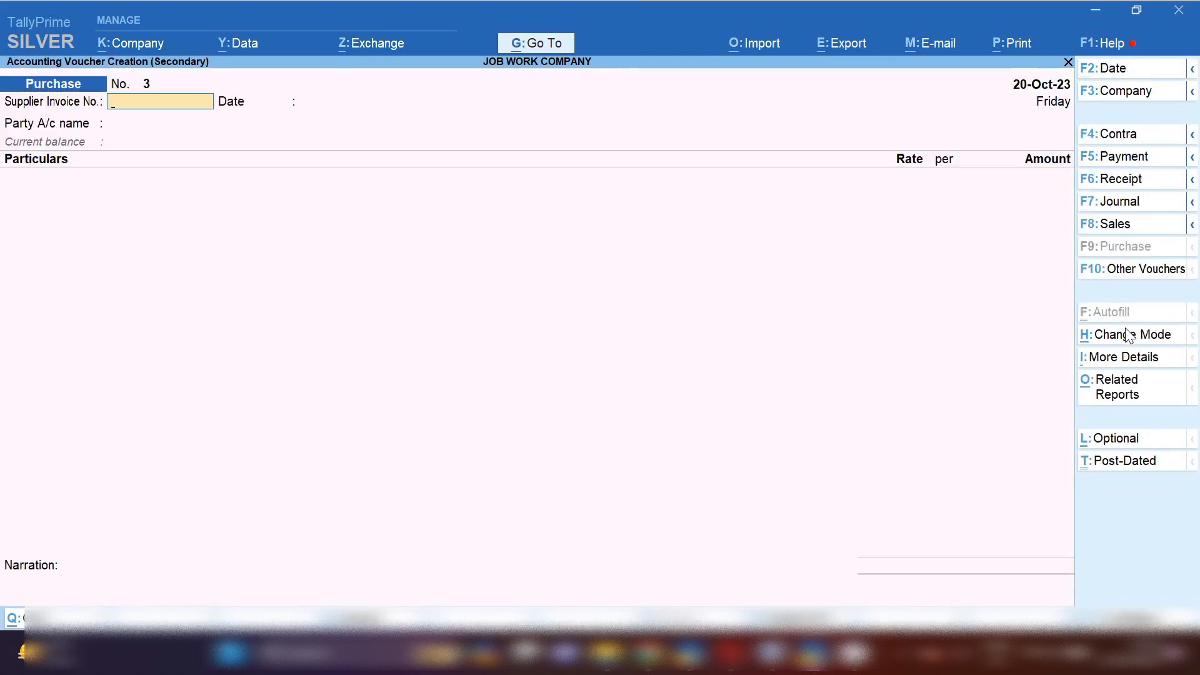
left_click(1123, 165)
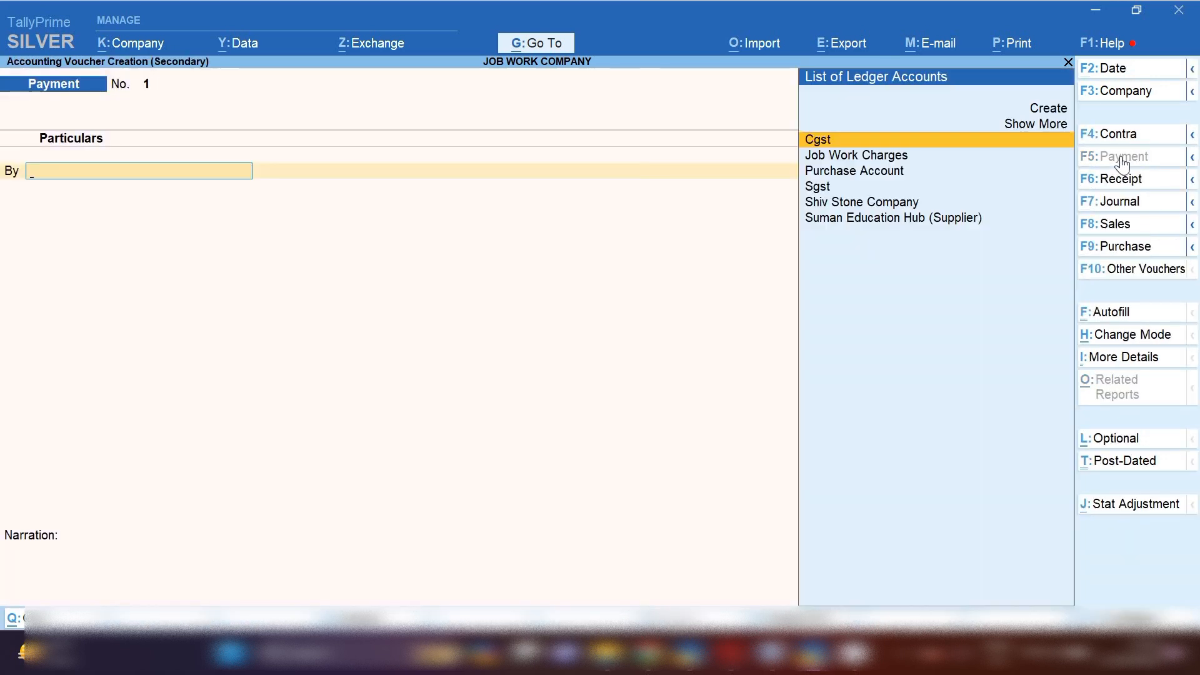
key("Down")
key("Down")
key("Down")
key("Down")
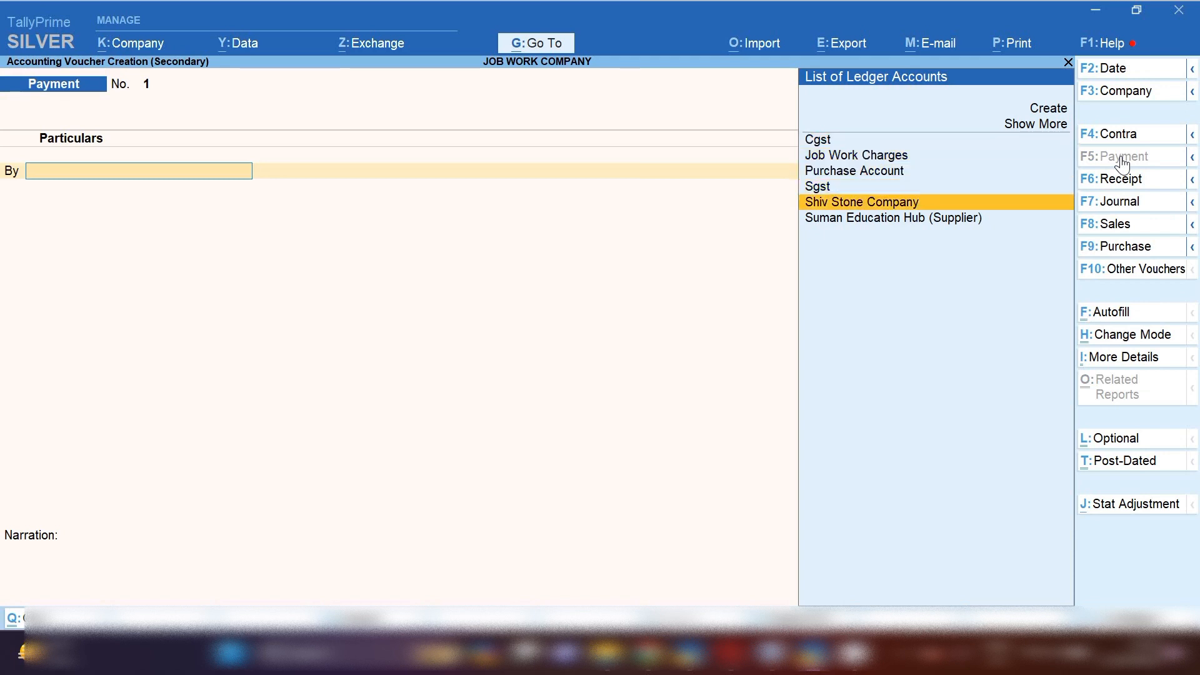
key("Return")
type("5,900")
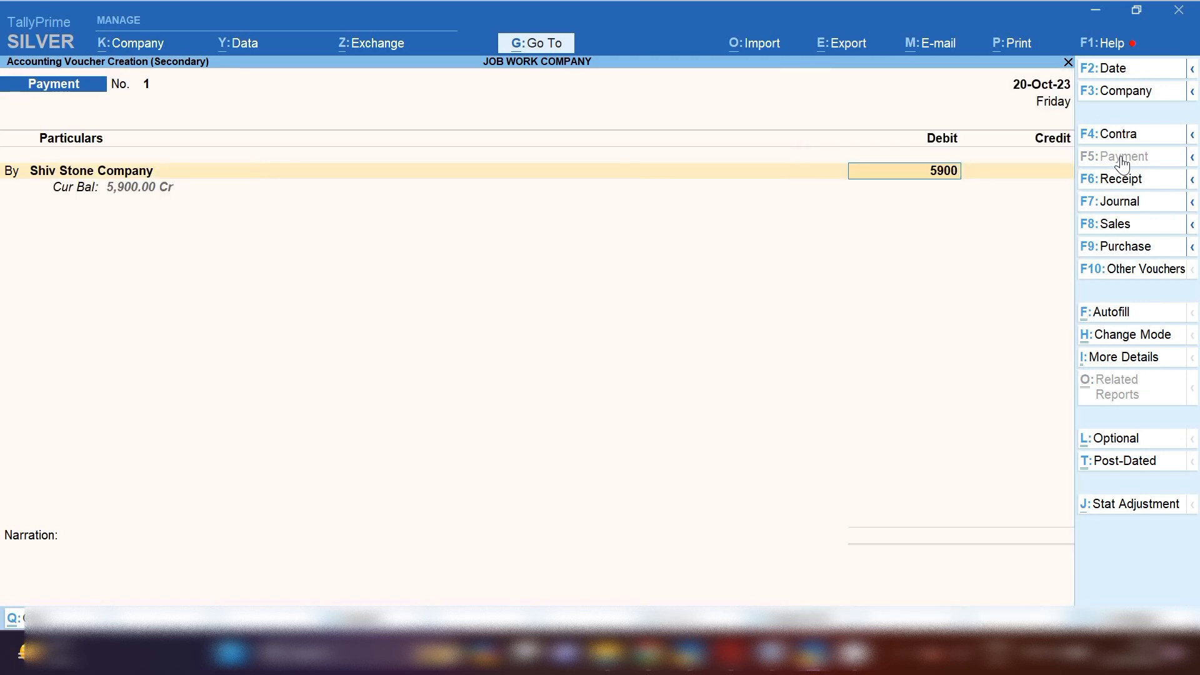
key("Return")
- Allocate the full payment against bill reference 546 in the bill-wise details
key("Return")
key("Return")
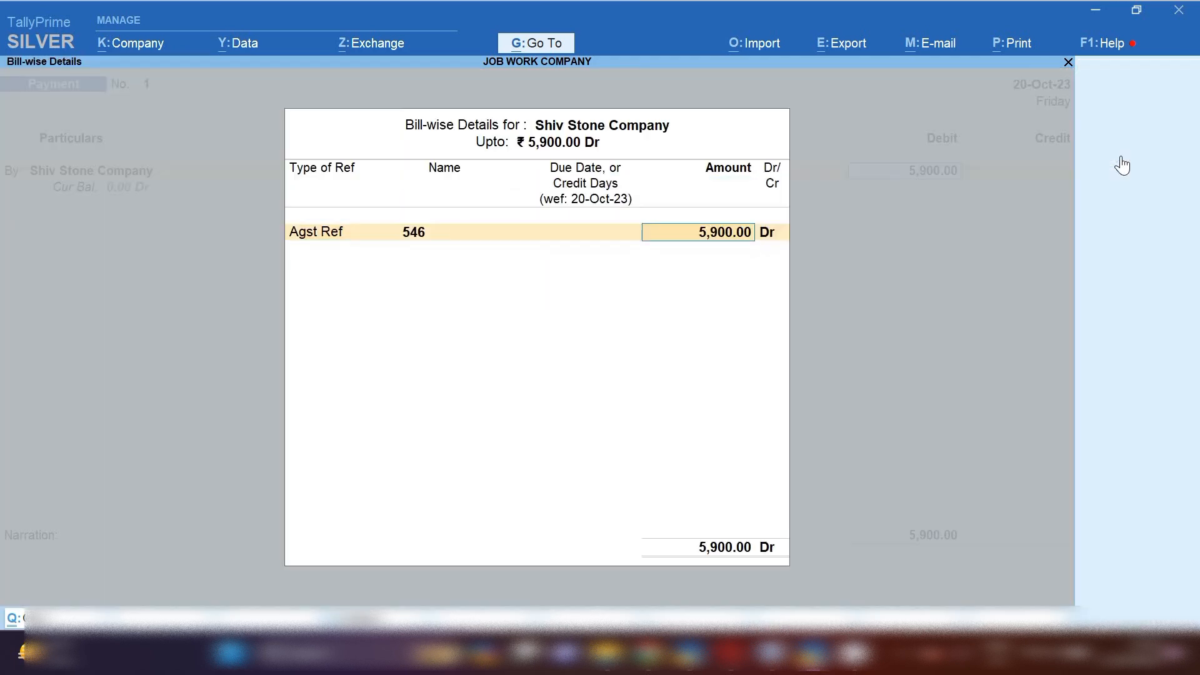
key("Return")
key("Return")
- Credit the Cash ledger with 5,900, leave the narration blank, and save the Payment voucher
type("ca")
key("Return")
key("Return")
key("Return")
key("Return")
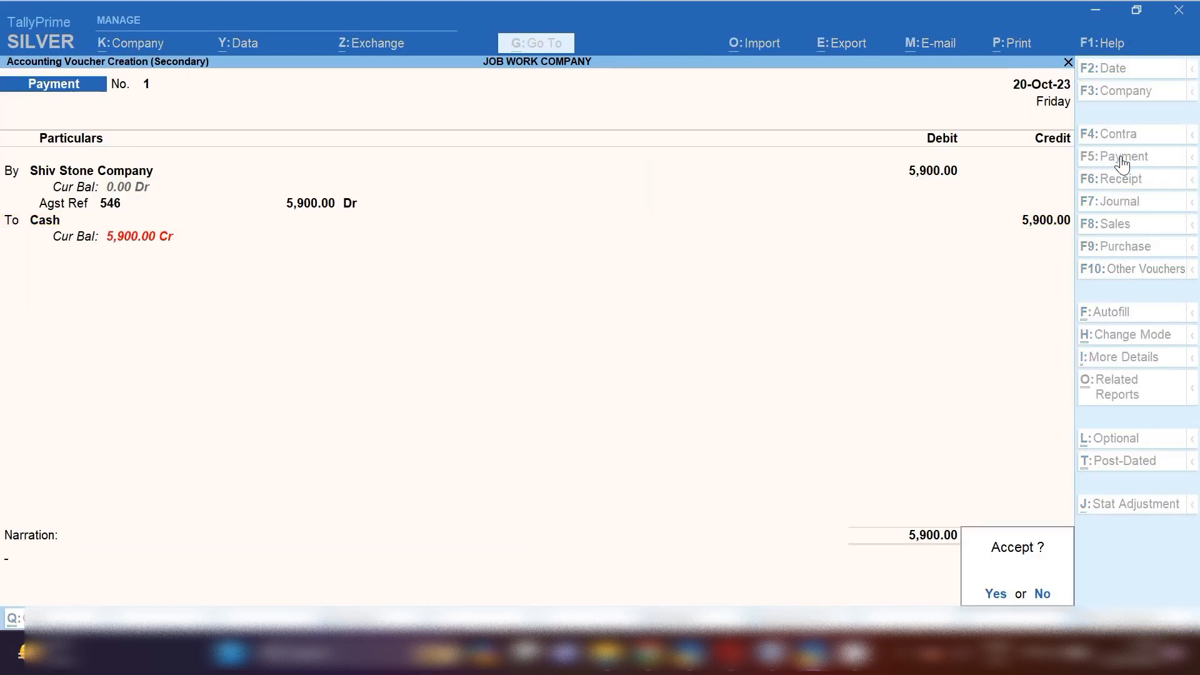
key("Return")
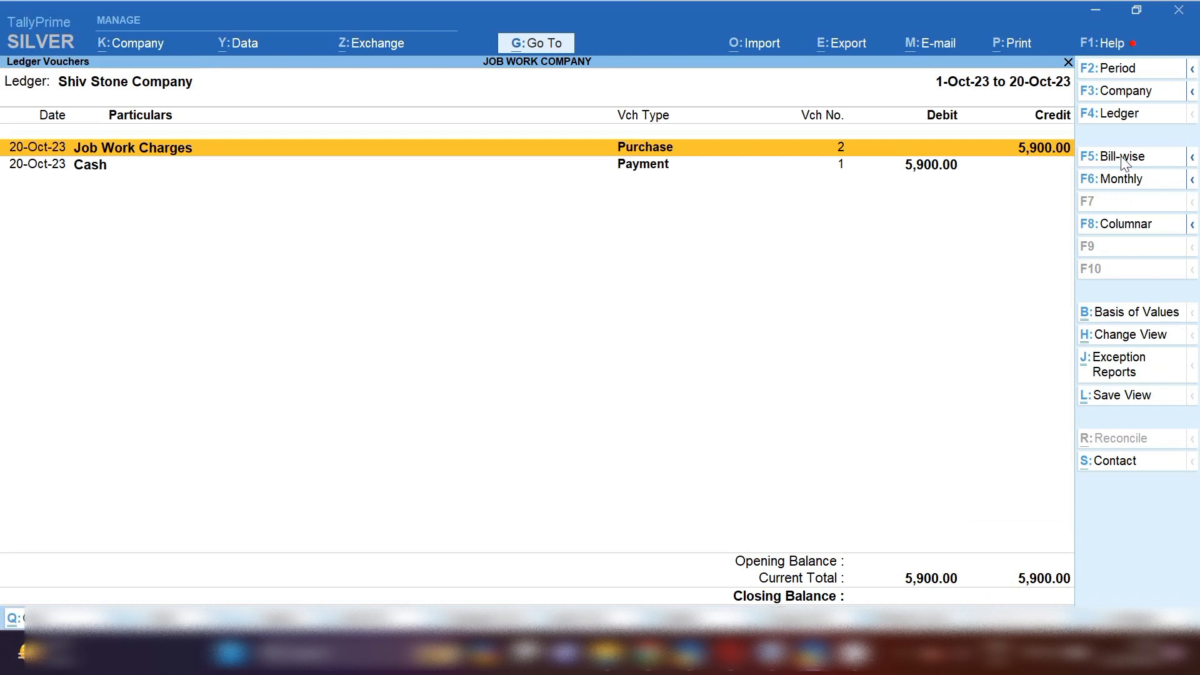
left_click(893, 653)
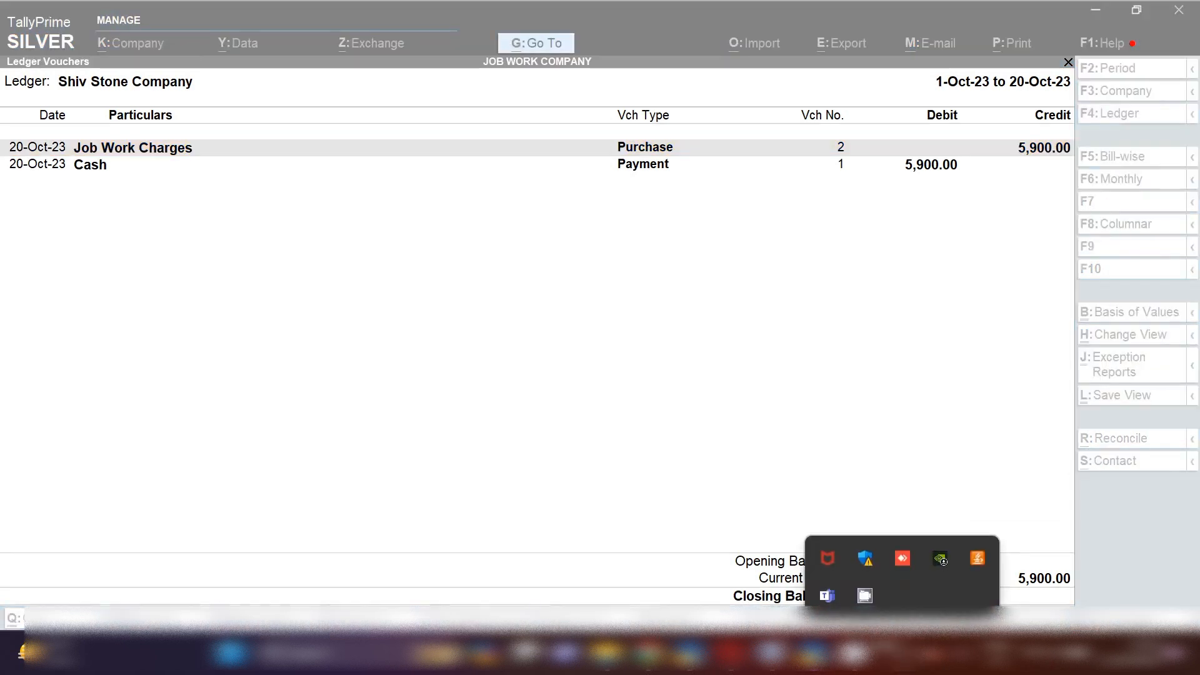
right_click(864, 598)
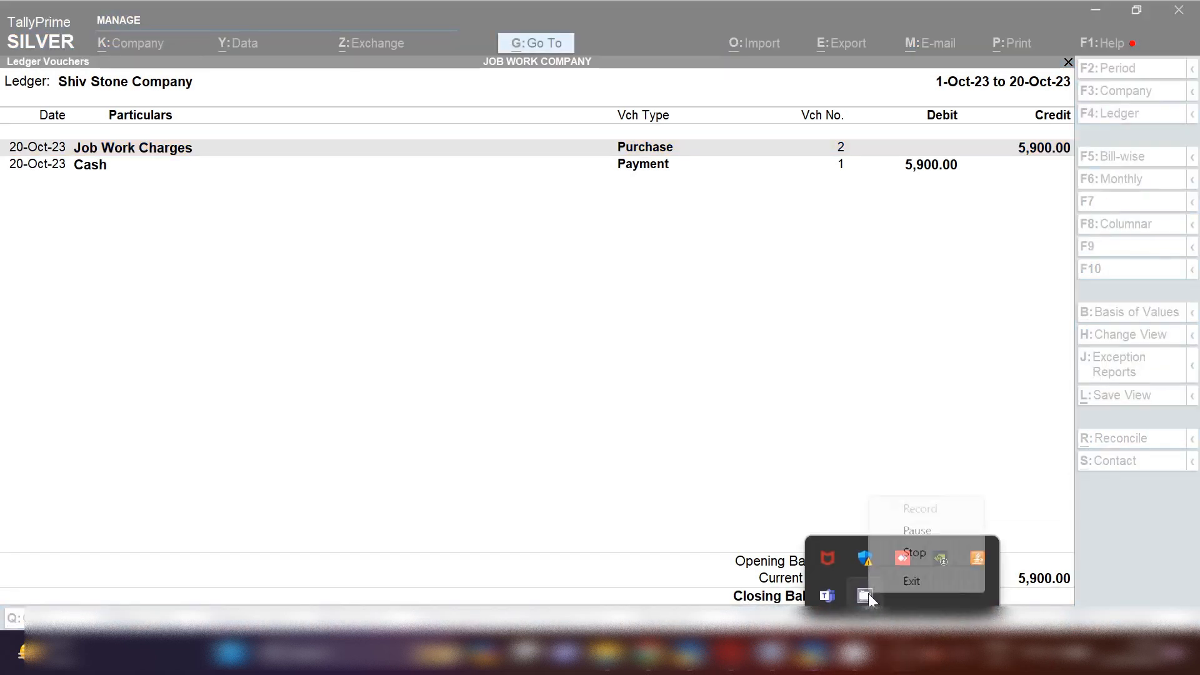
left_click(929, 548)
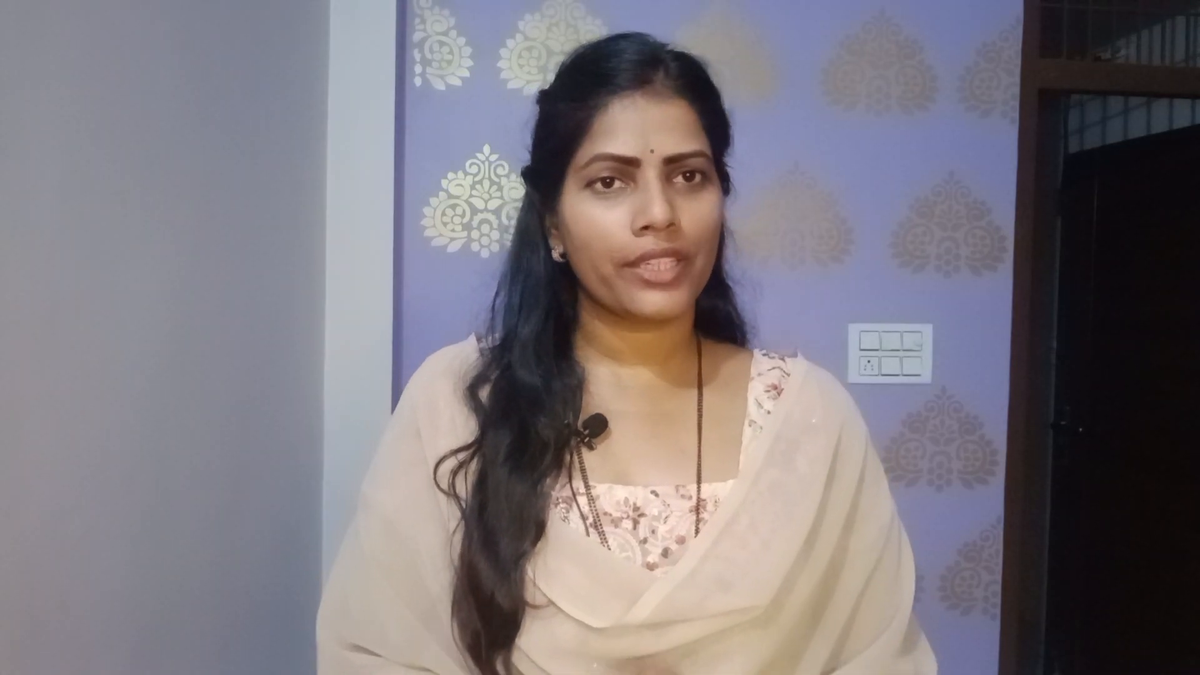